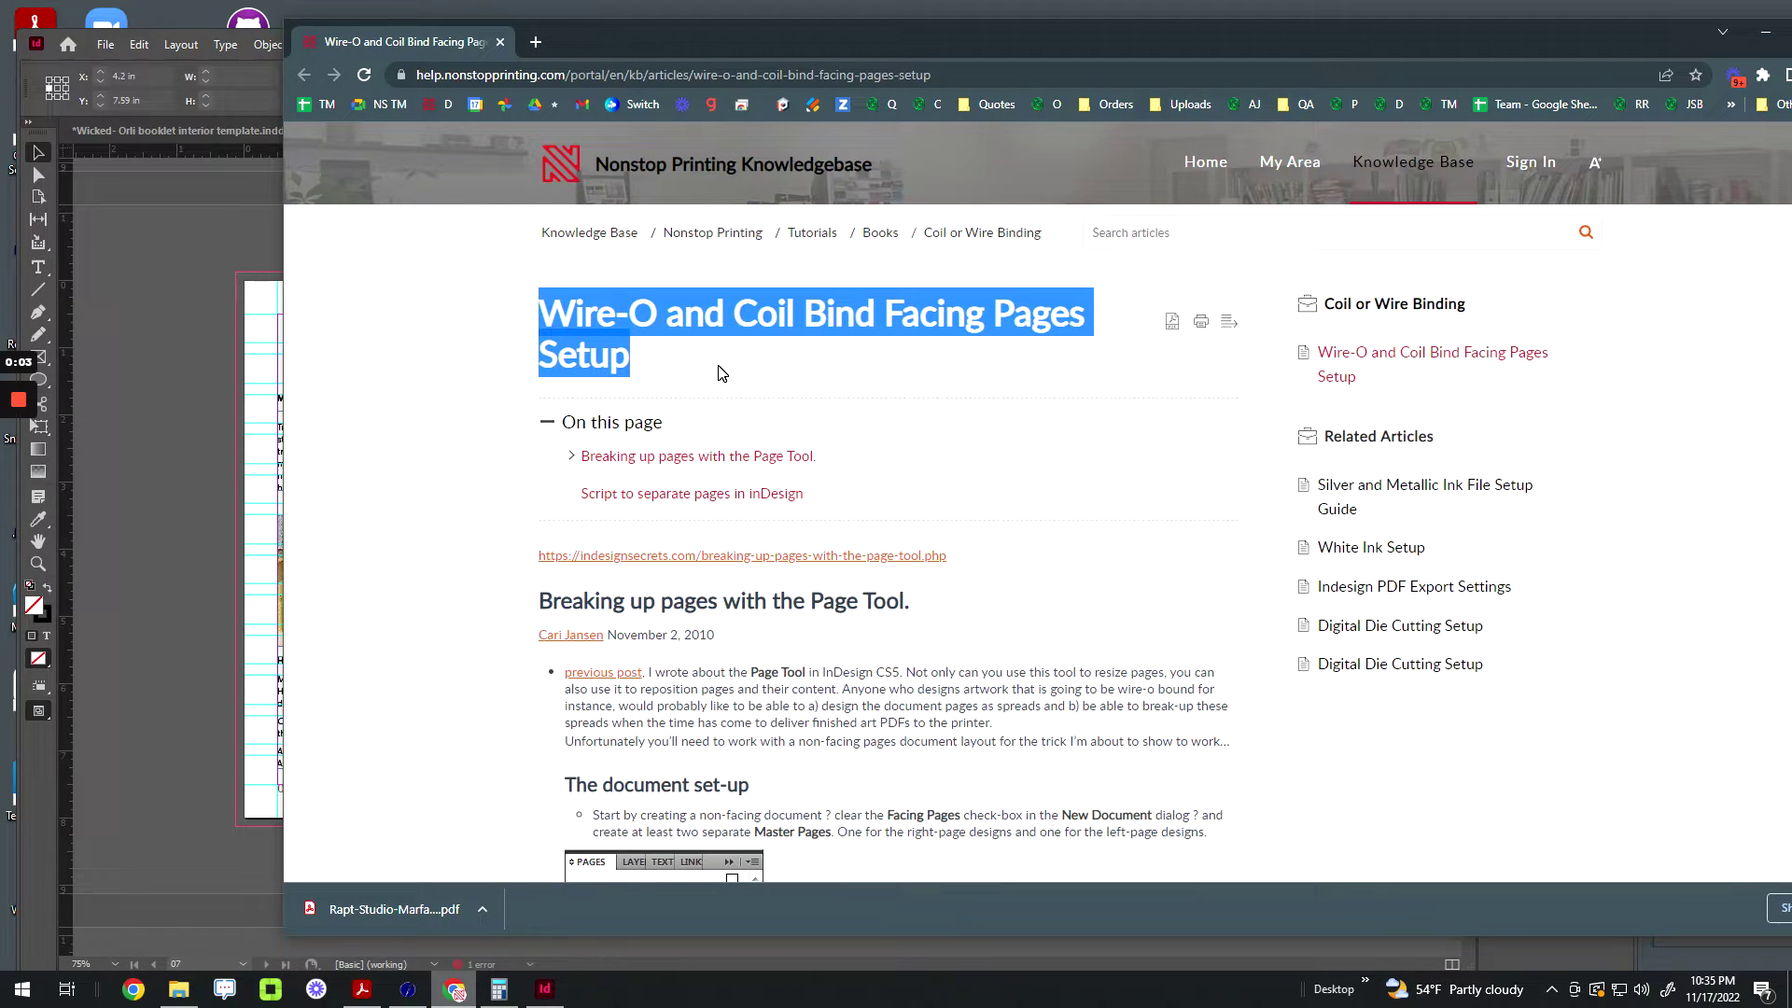
Step: Deselect the Chrome article title and bring the Orli_Guidebook_103122 spread 06–07 forward in InDesign
left_click(685, 366)
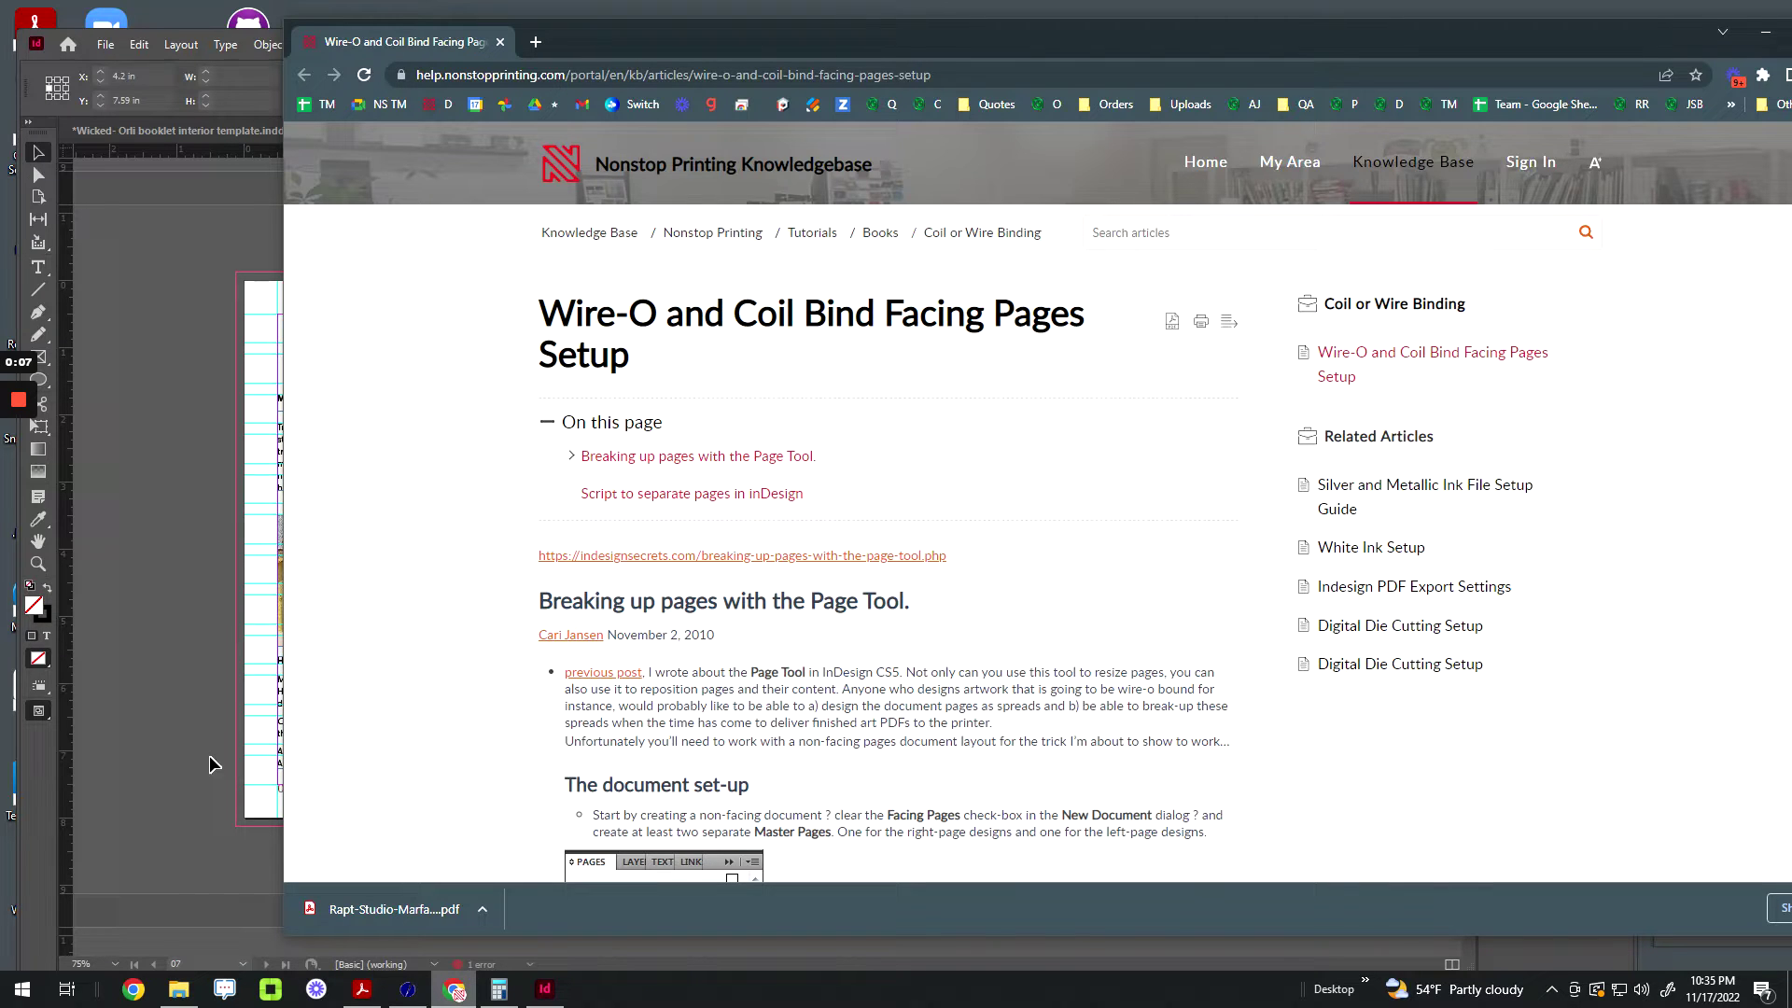
left_click(193, 674)
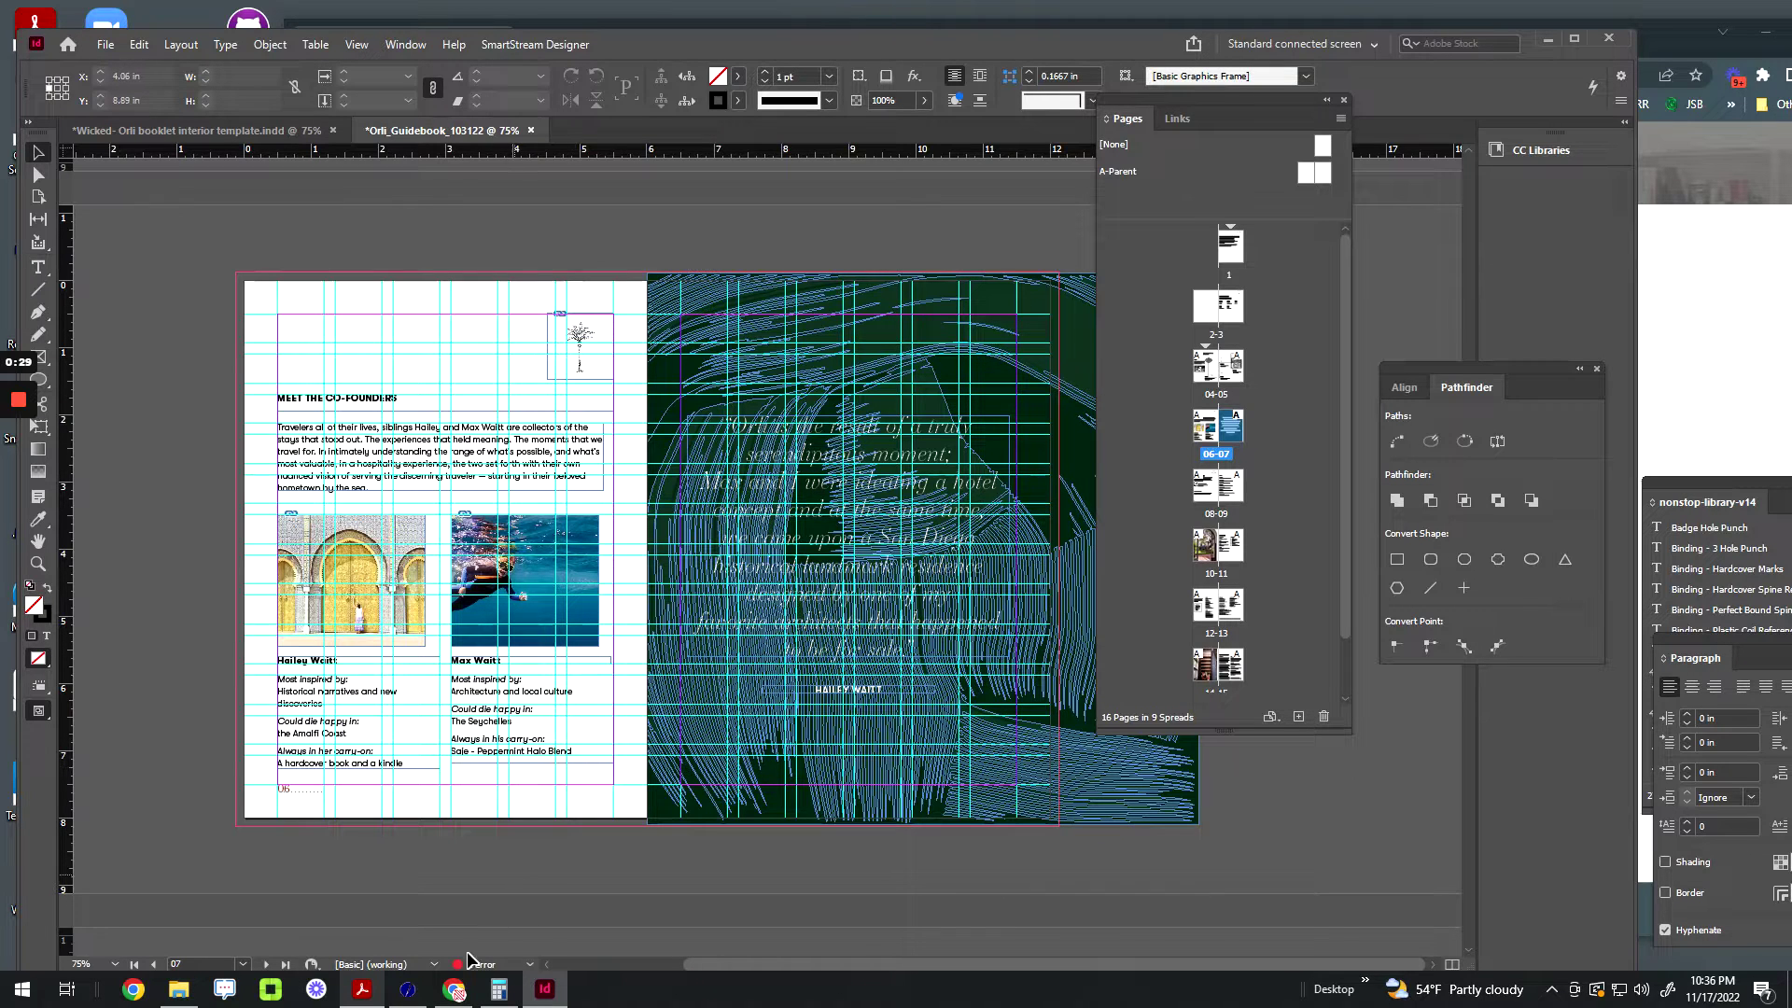
Step: Compare page 6 of Orli_GuidebookPrint_103122.pdf against the InDesign spread 06–07
left_click(362, 989)
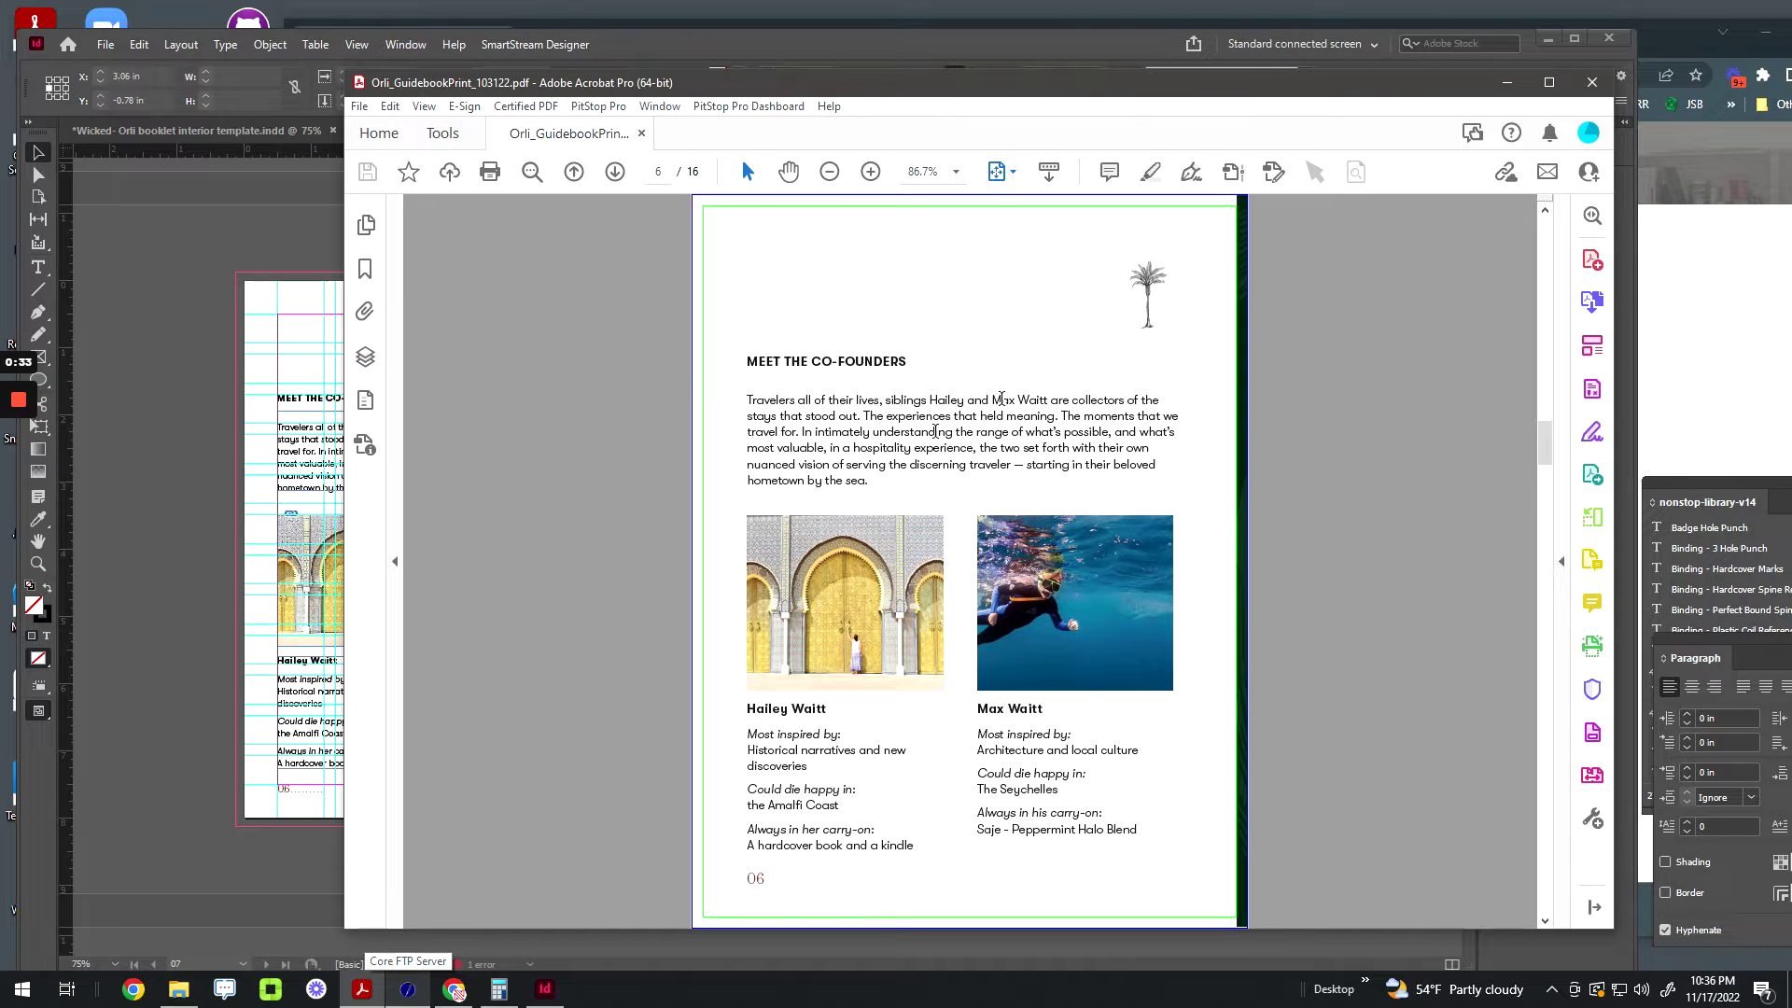
key("alt+Tab")
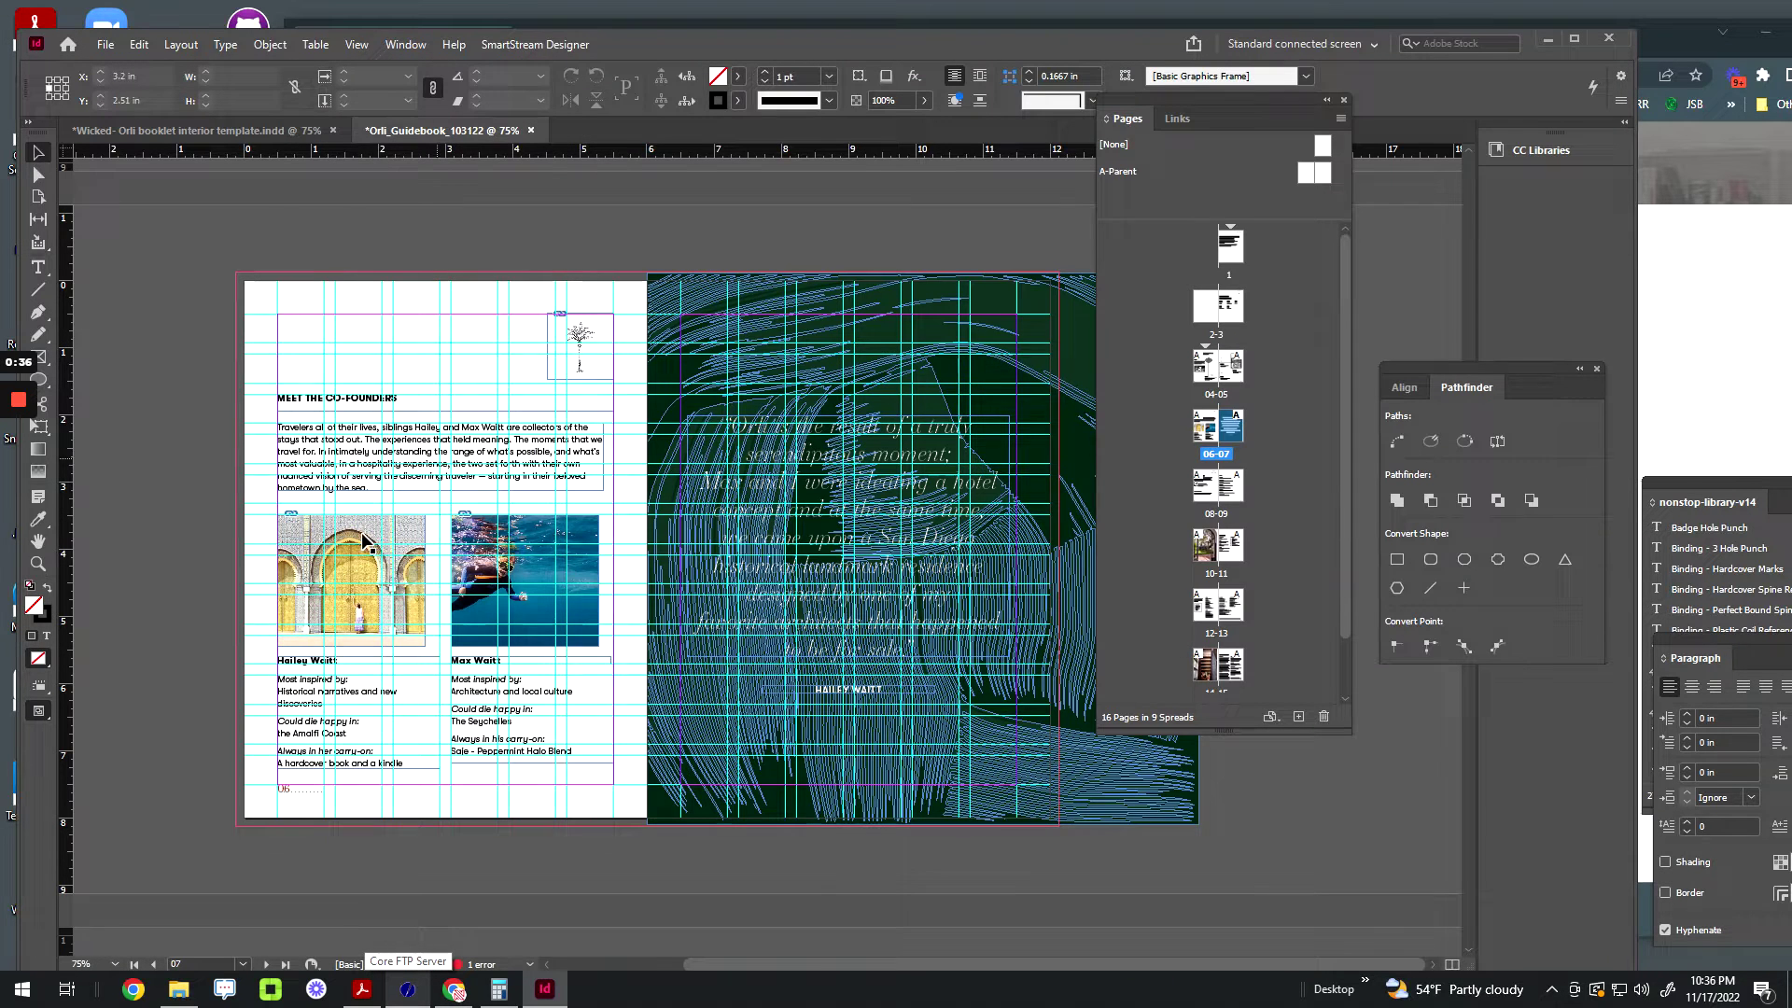
key("alt+Tab")
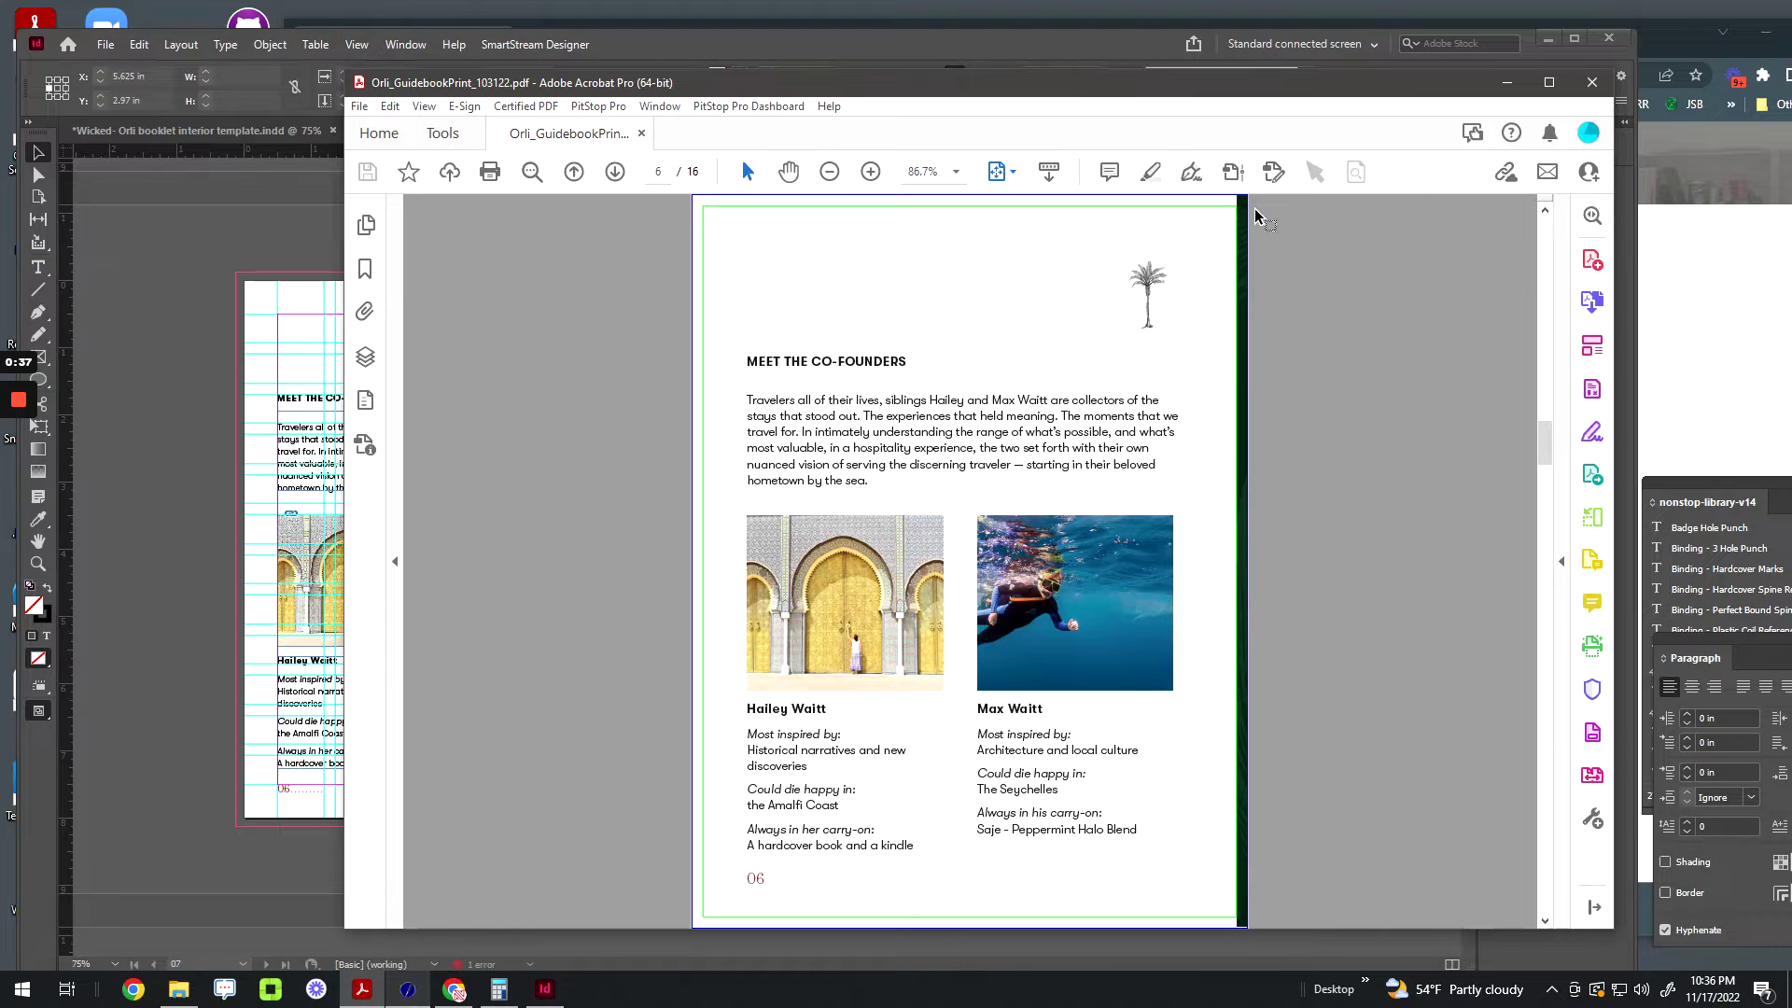
key("alt+Tab")
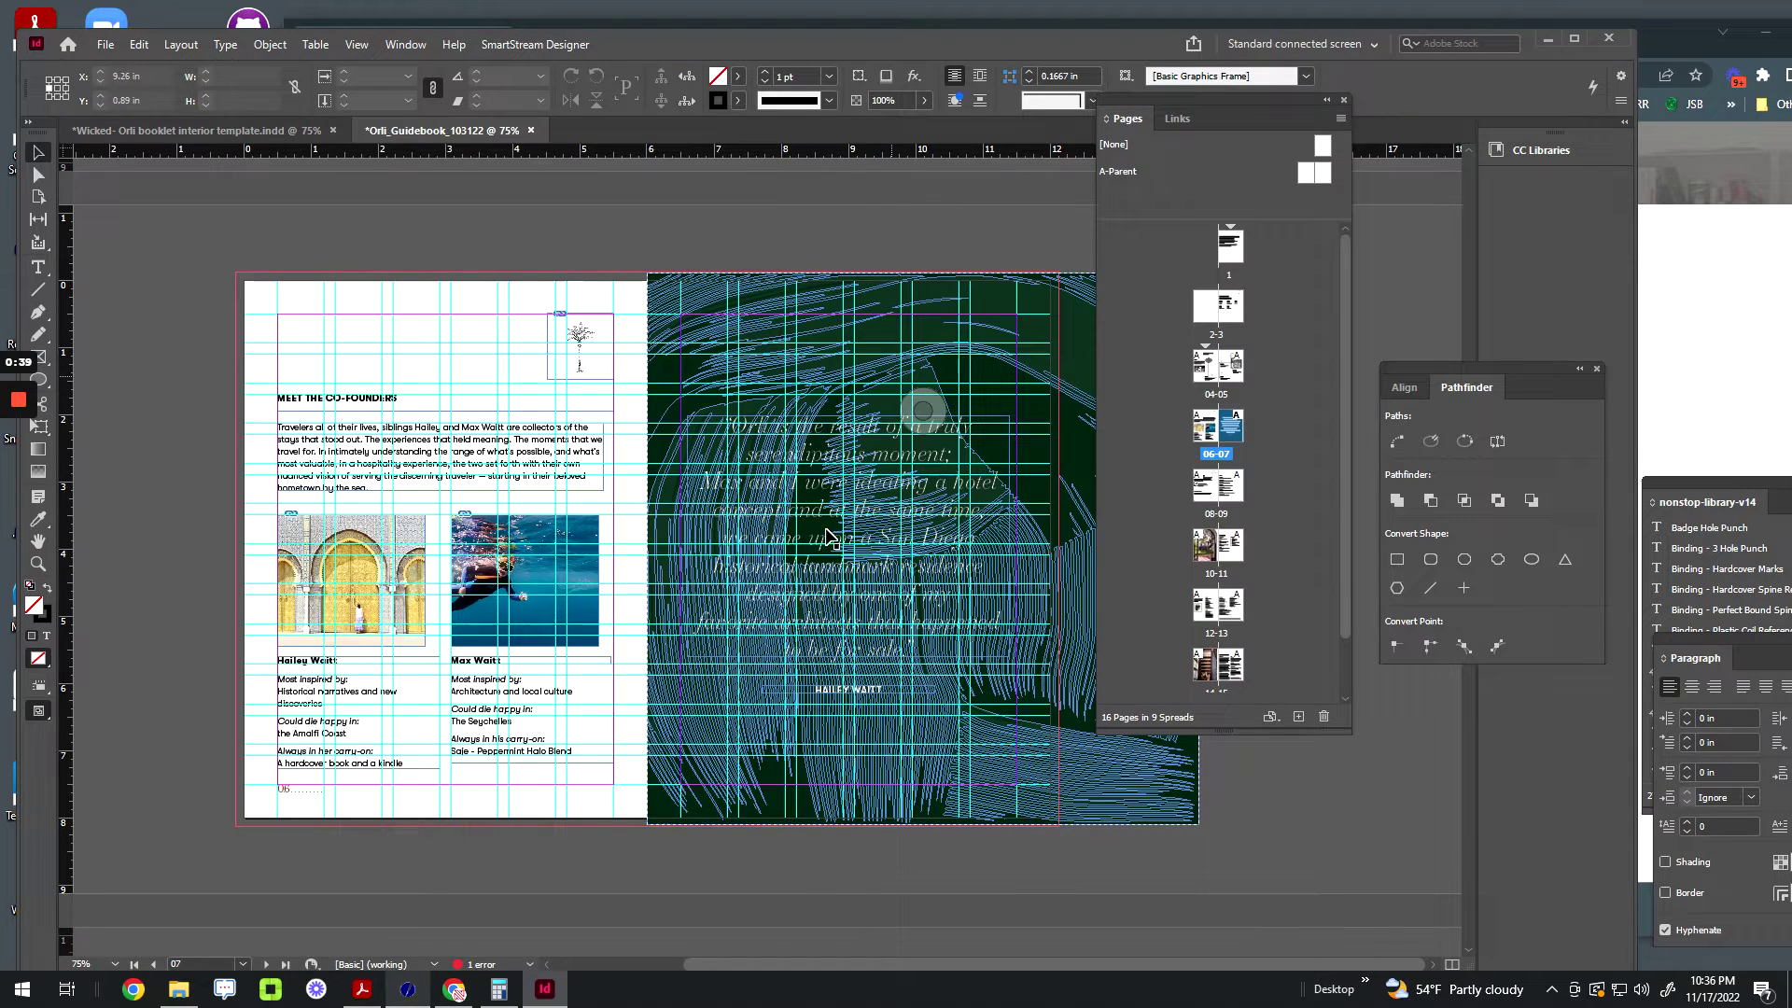
key("alt+Tab")
scroll(728, 531, "down", 1)
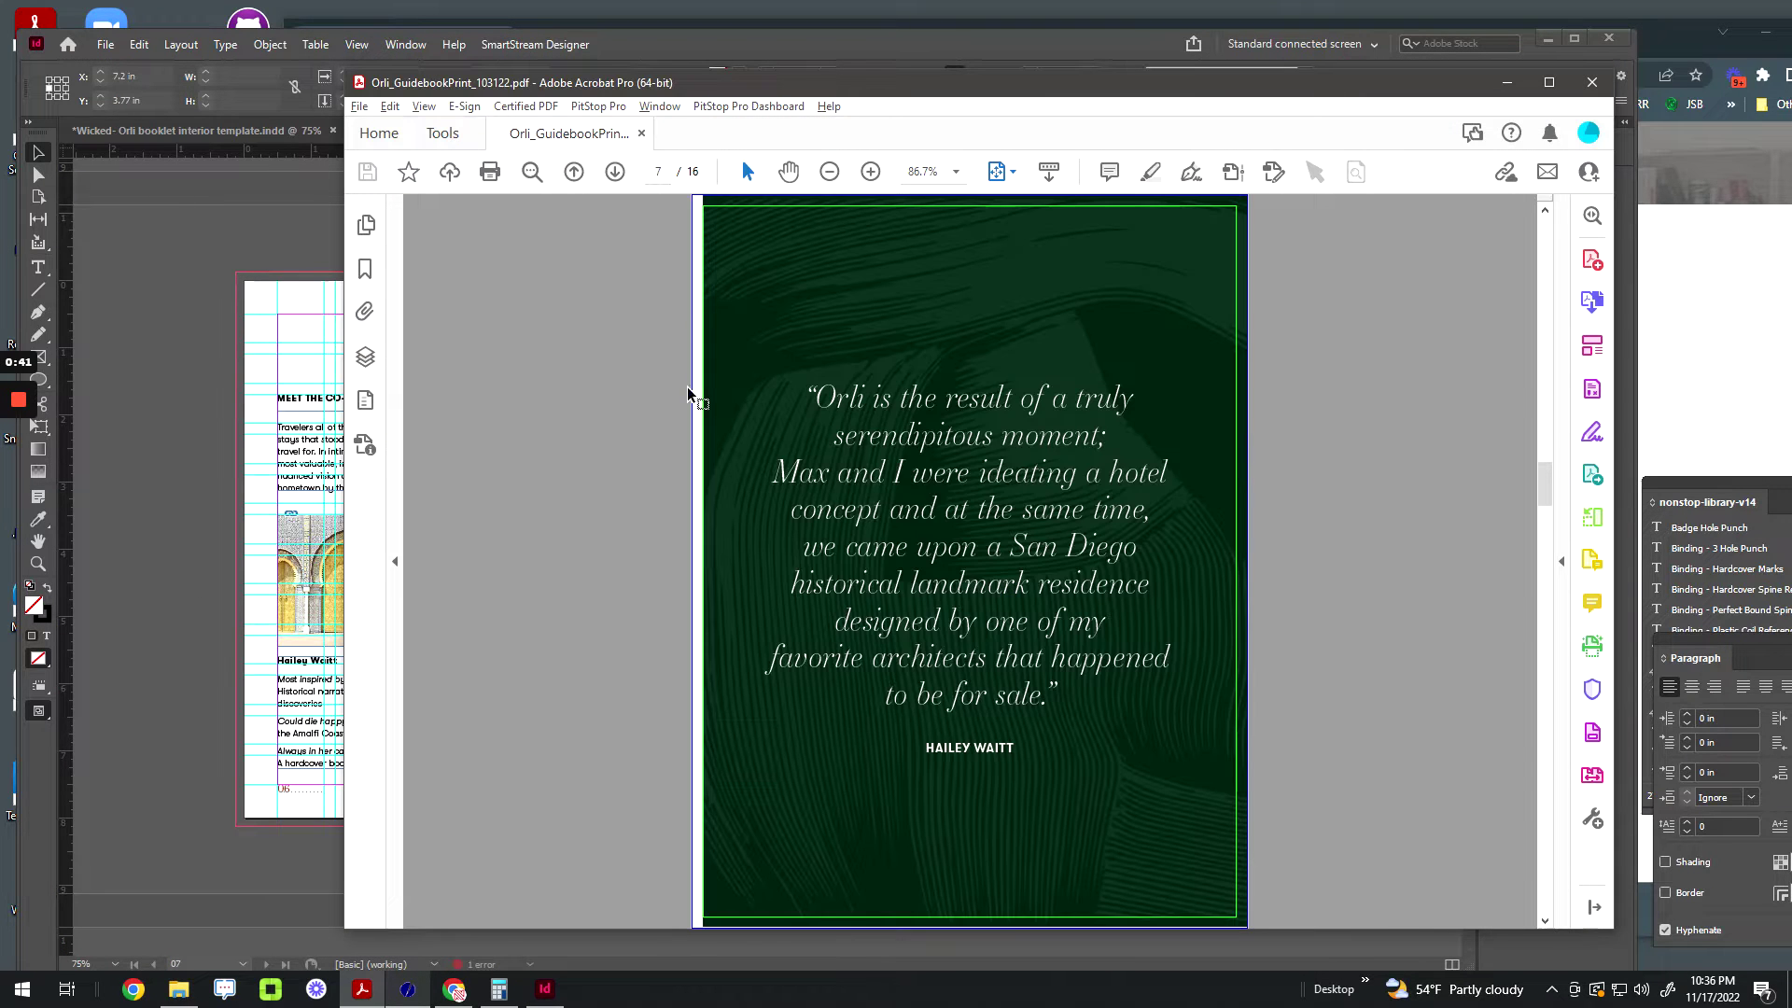
key("alt+Tab")
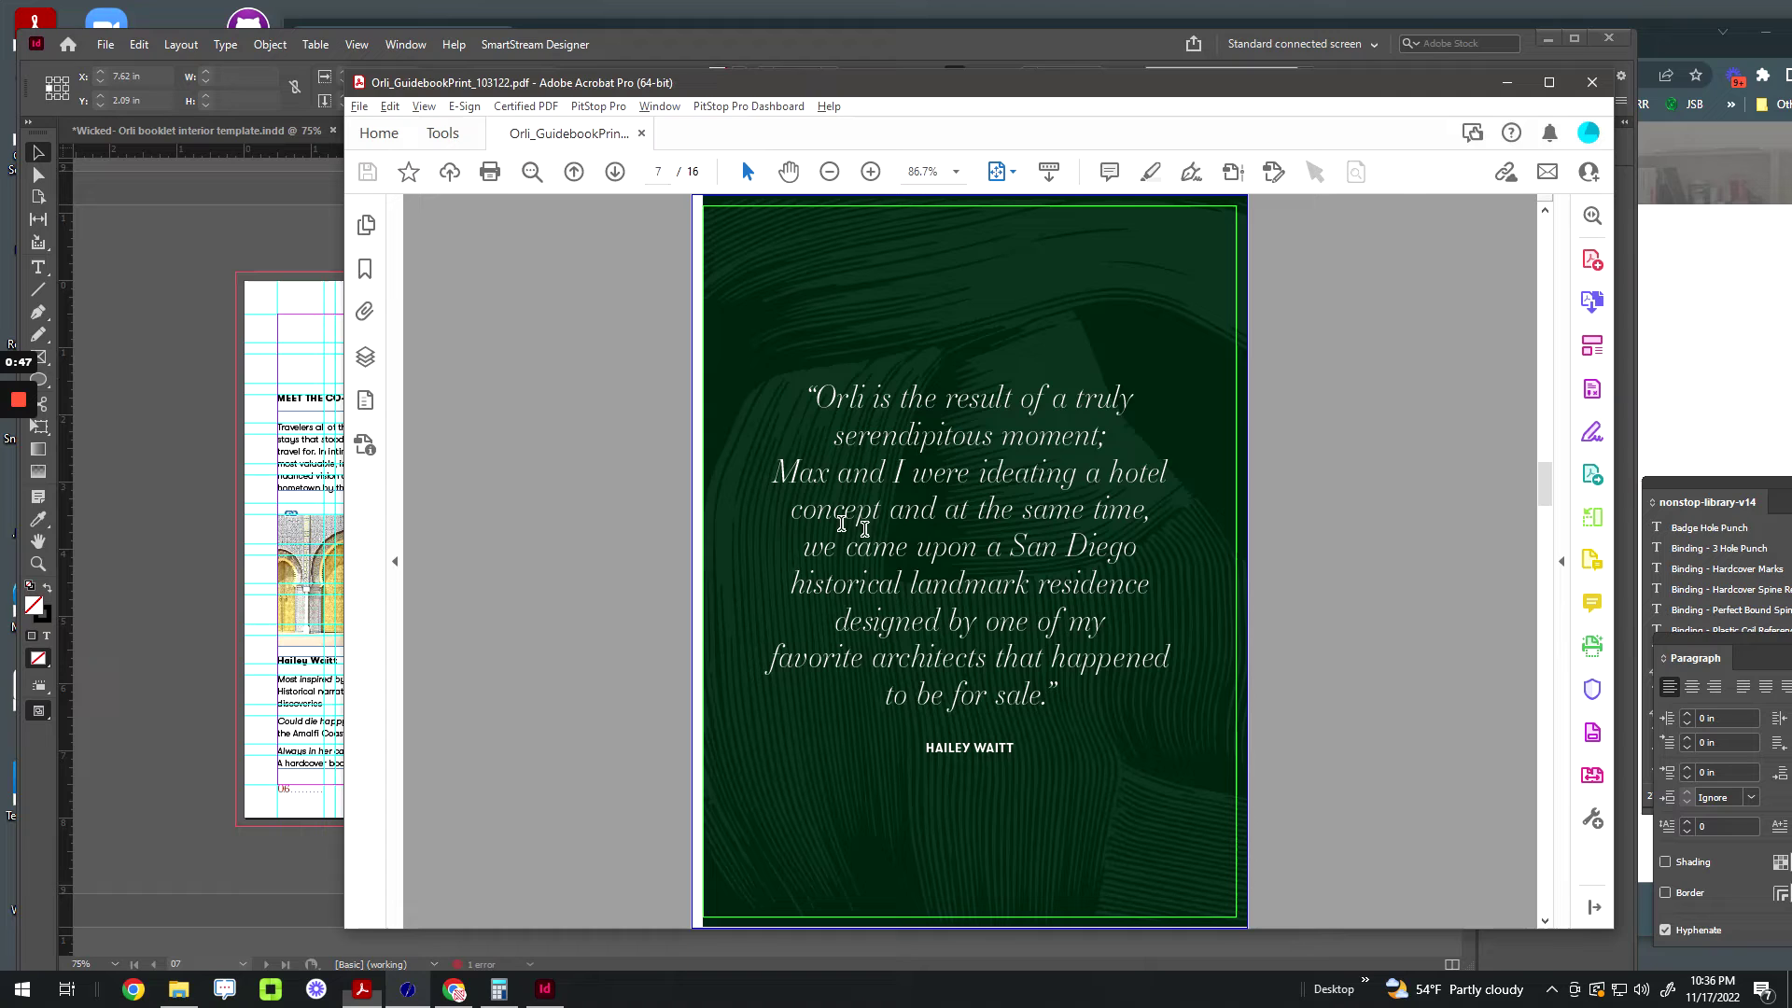
key("alt+Tab")
Step: Scroll the PDF back and forth between pages 6 and 7 to check them
scroll(798, 530, "up", 1)
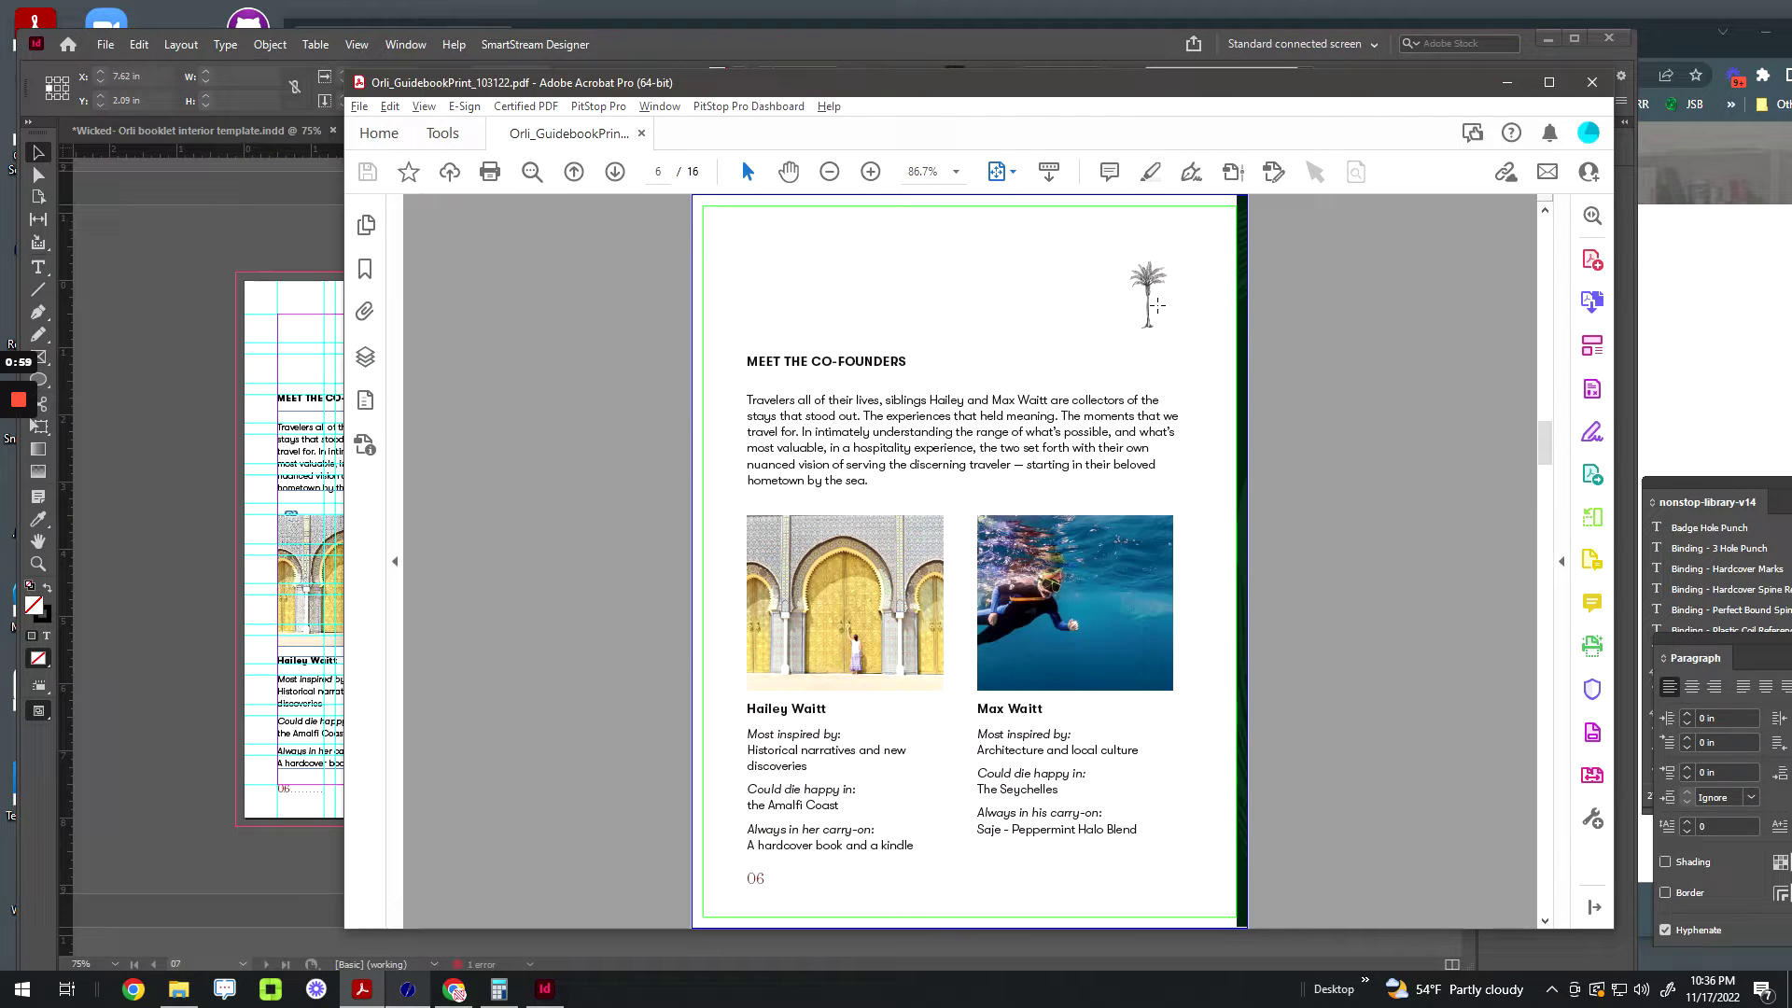
scroll(1237, 692, "down", 1)
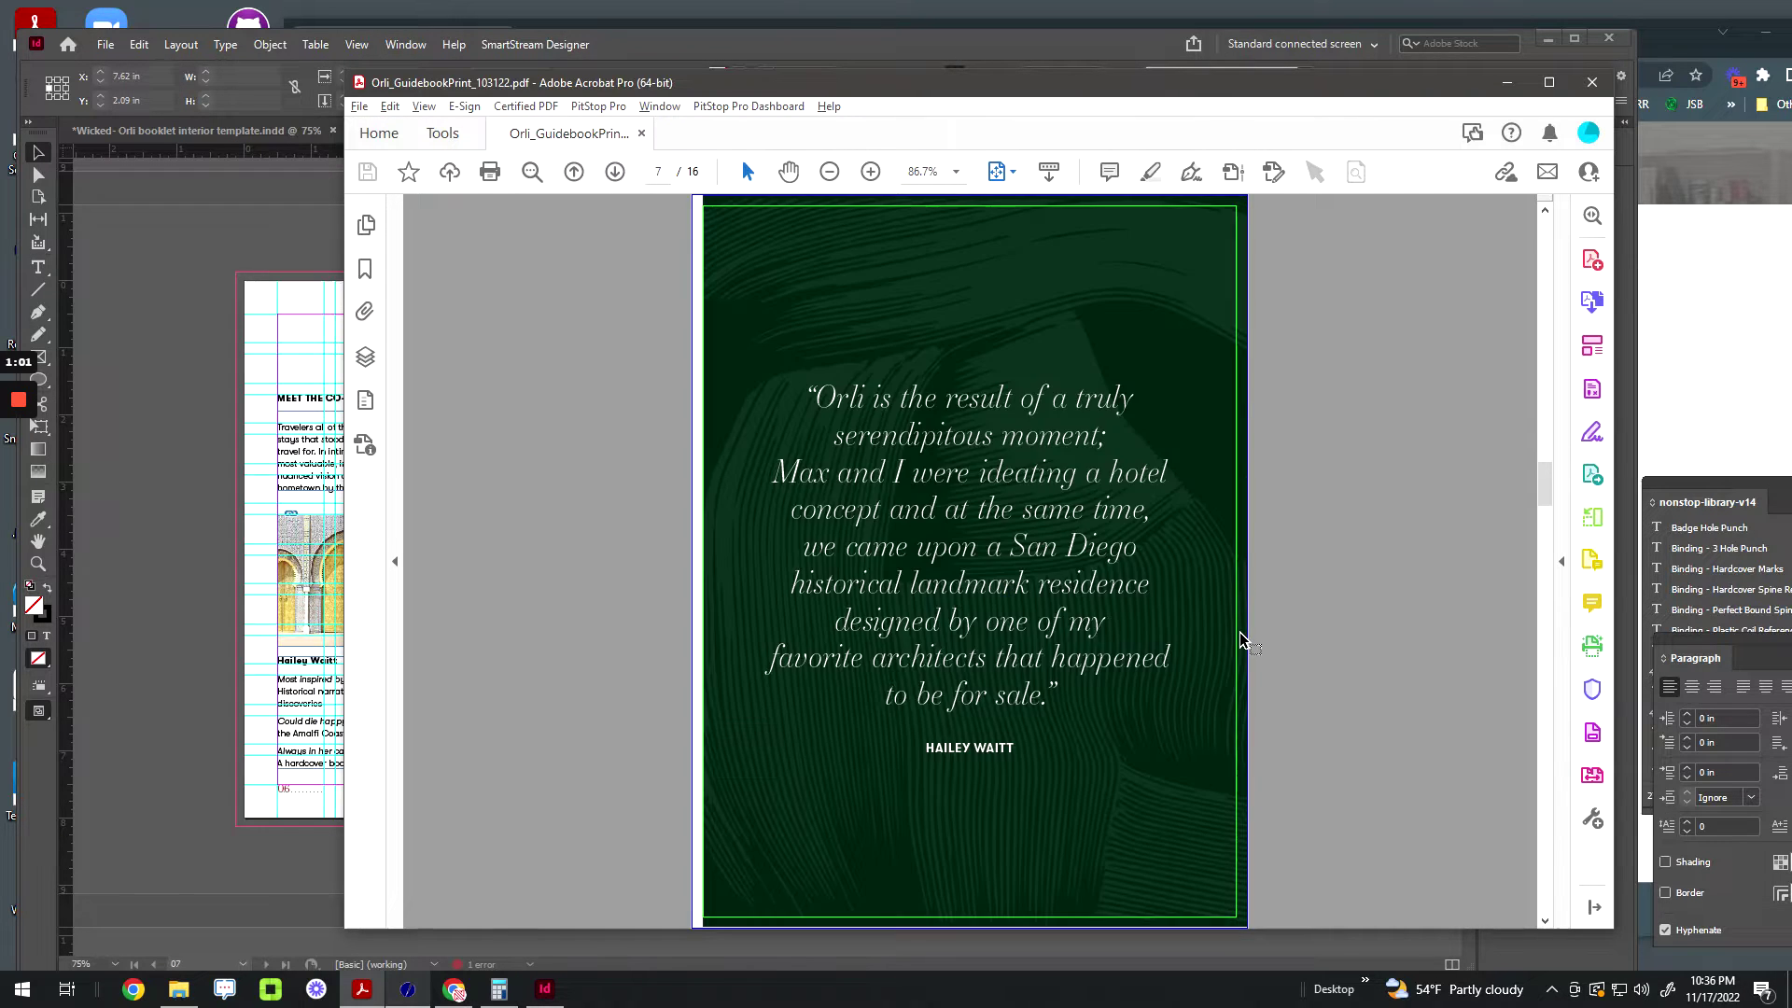
scroll(1242, 641, "up", 1)
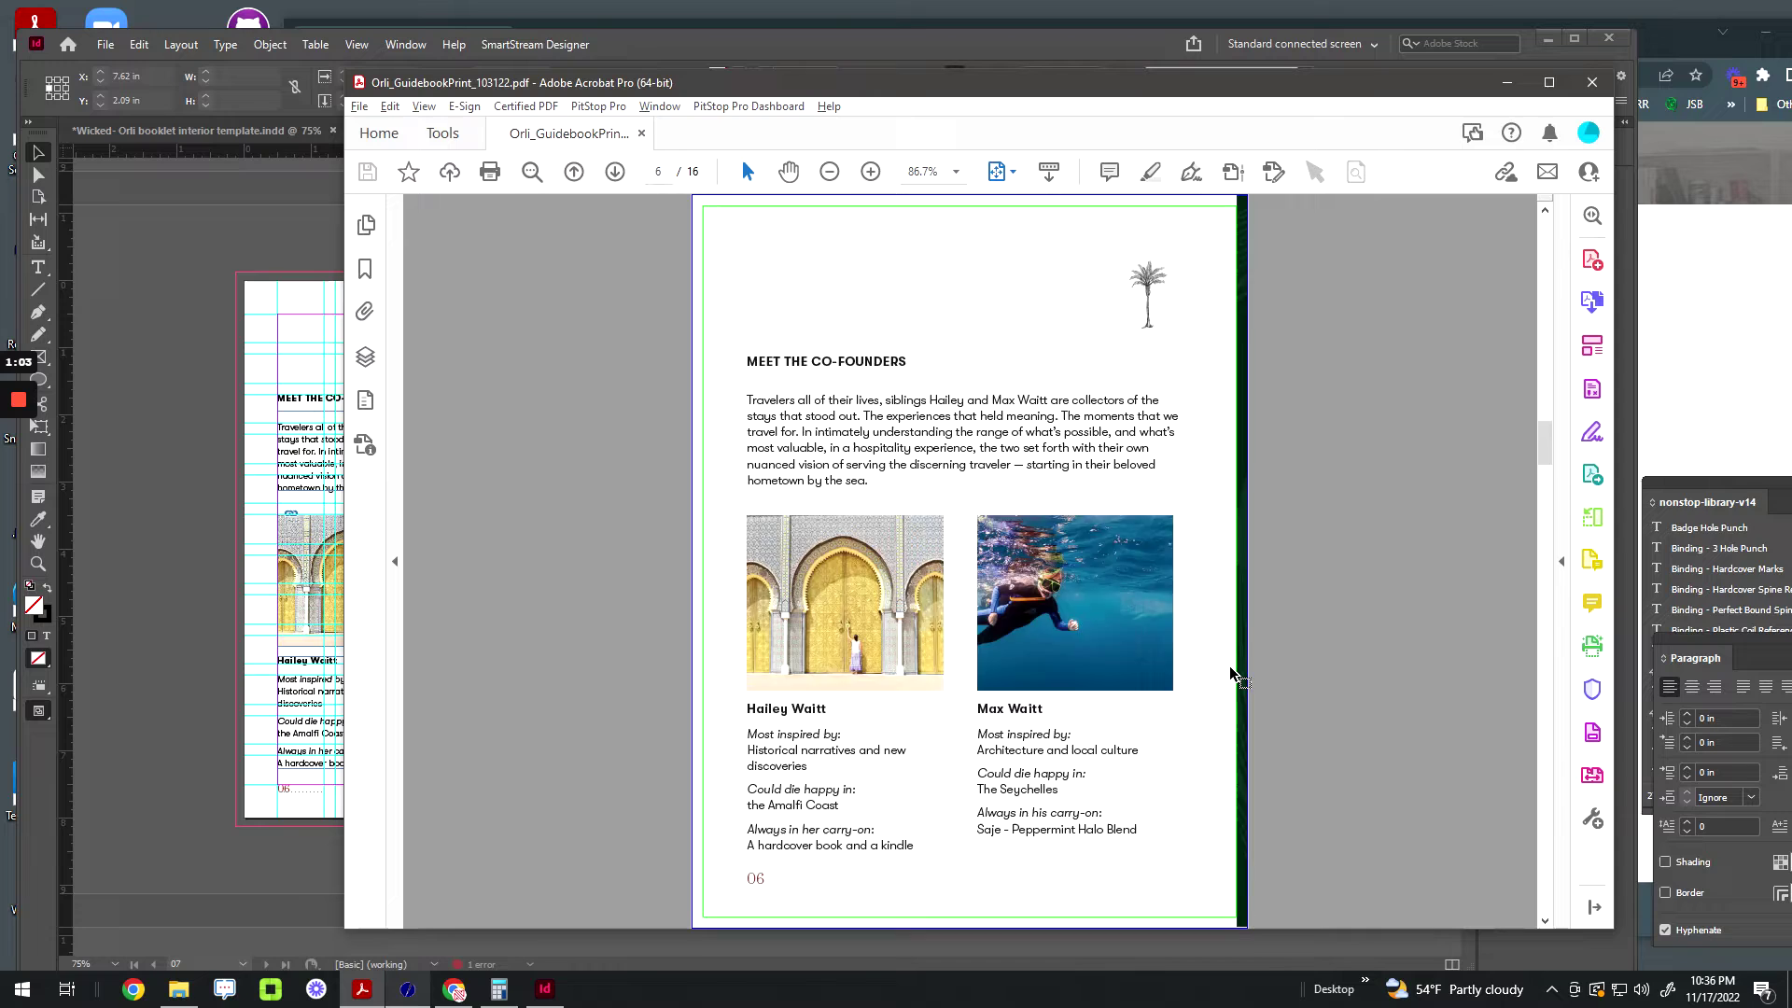
scroll(1232, 674, "down", 1)
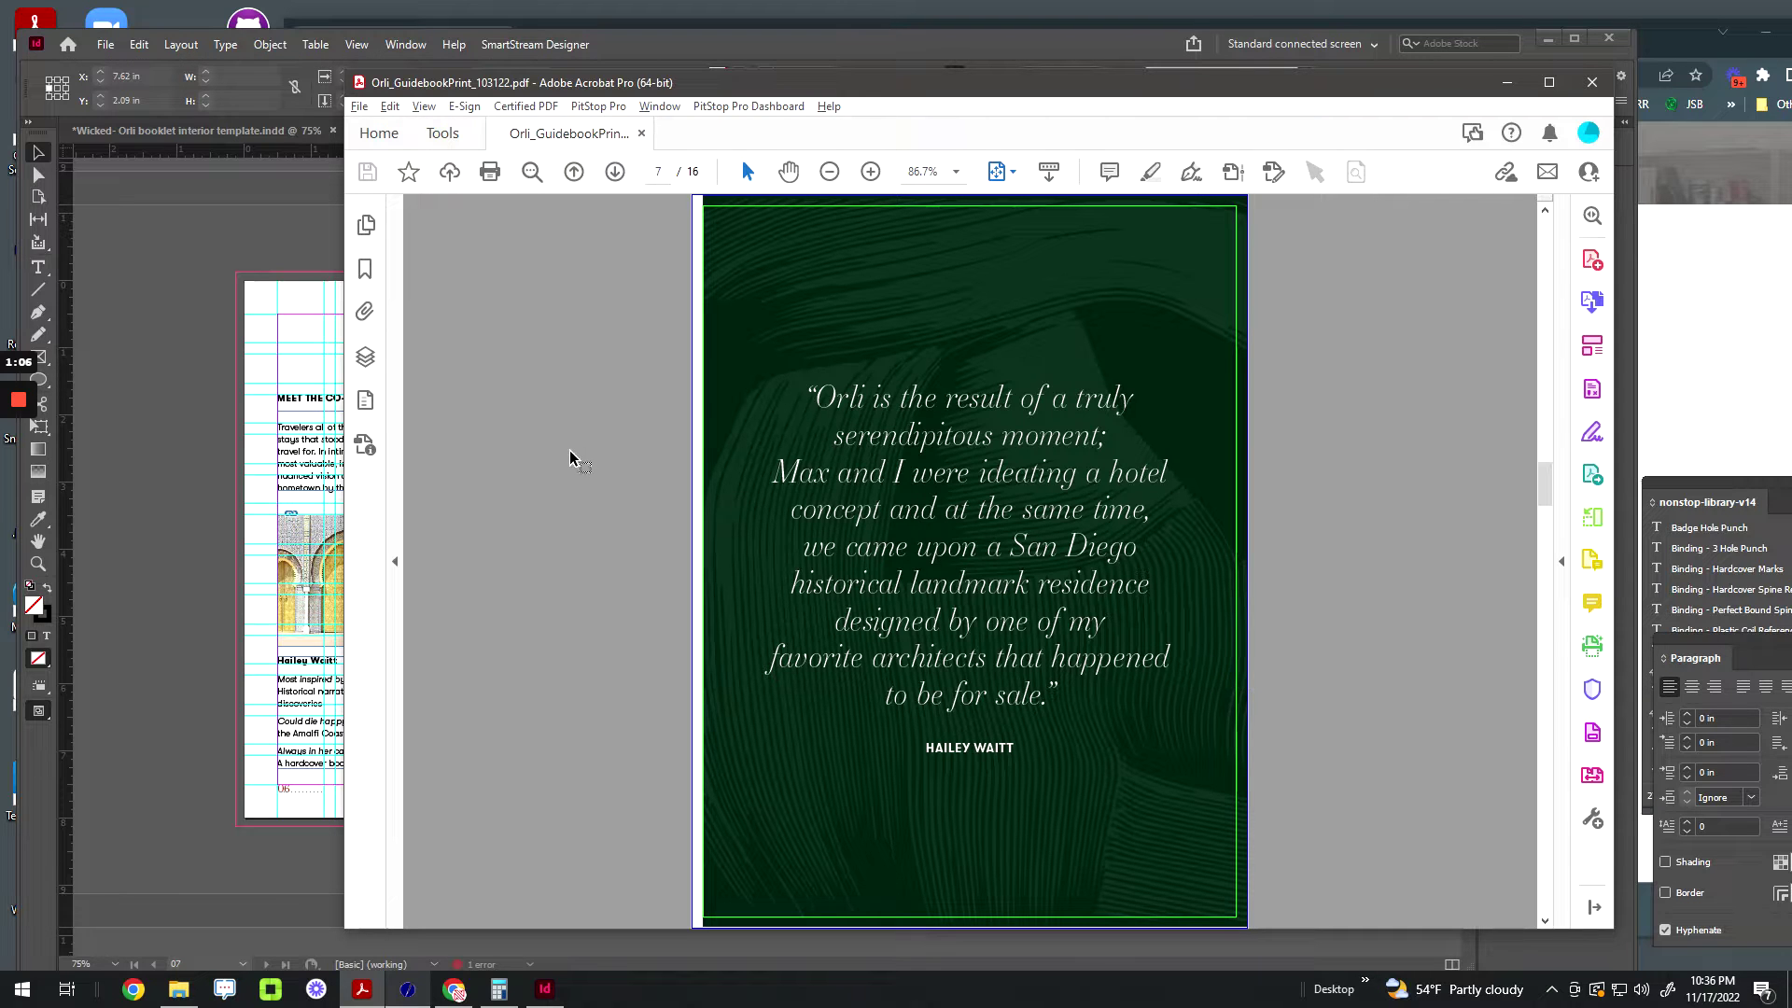
scroll(674, 344, "down", 1)
scroll(1070, 297, "up", 1)
scroll(679, 508, "up", 1)
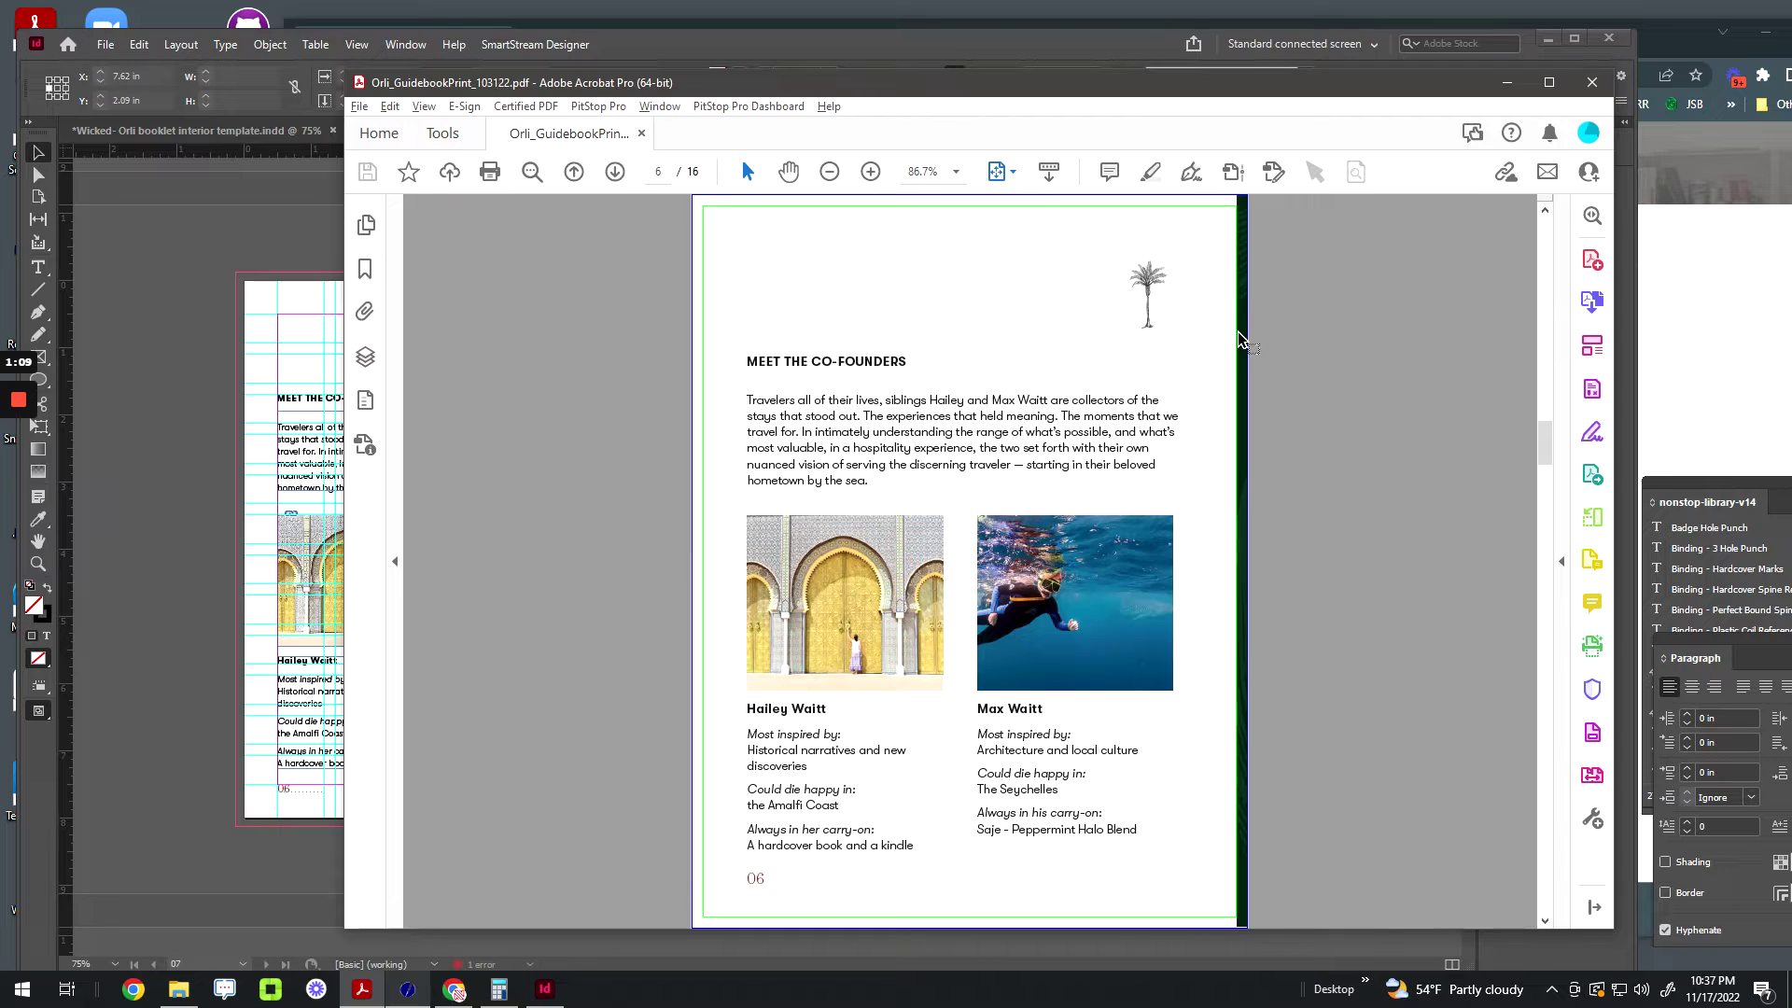
scroll(1140, 448, "down", 1)
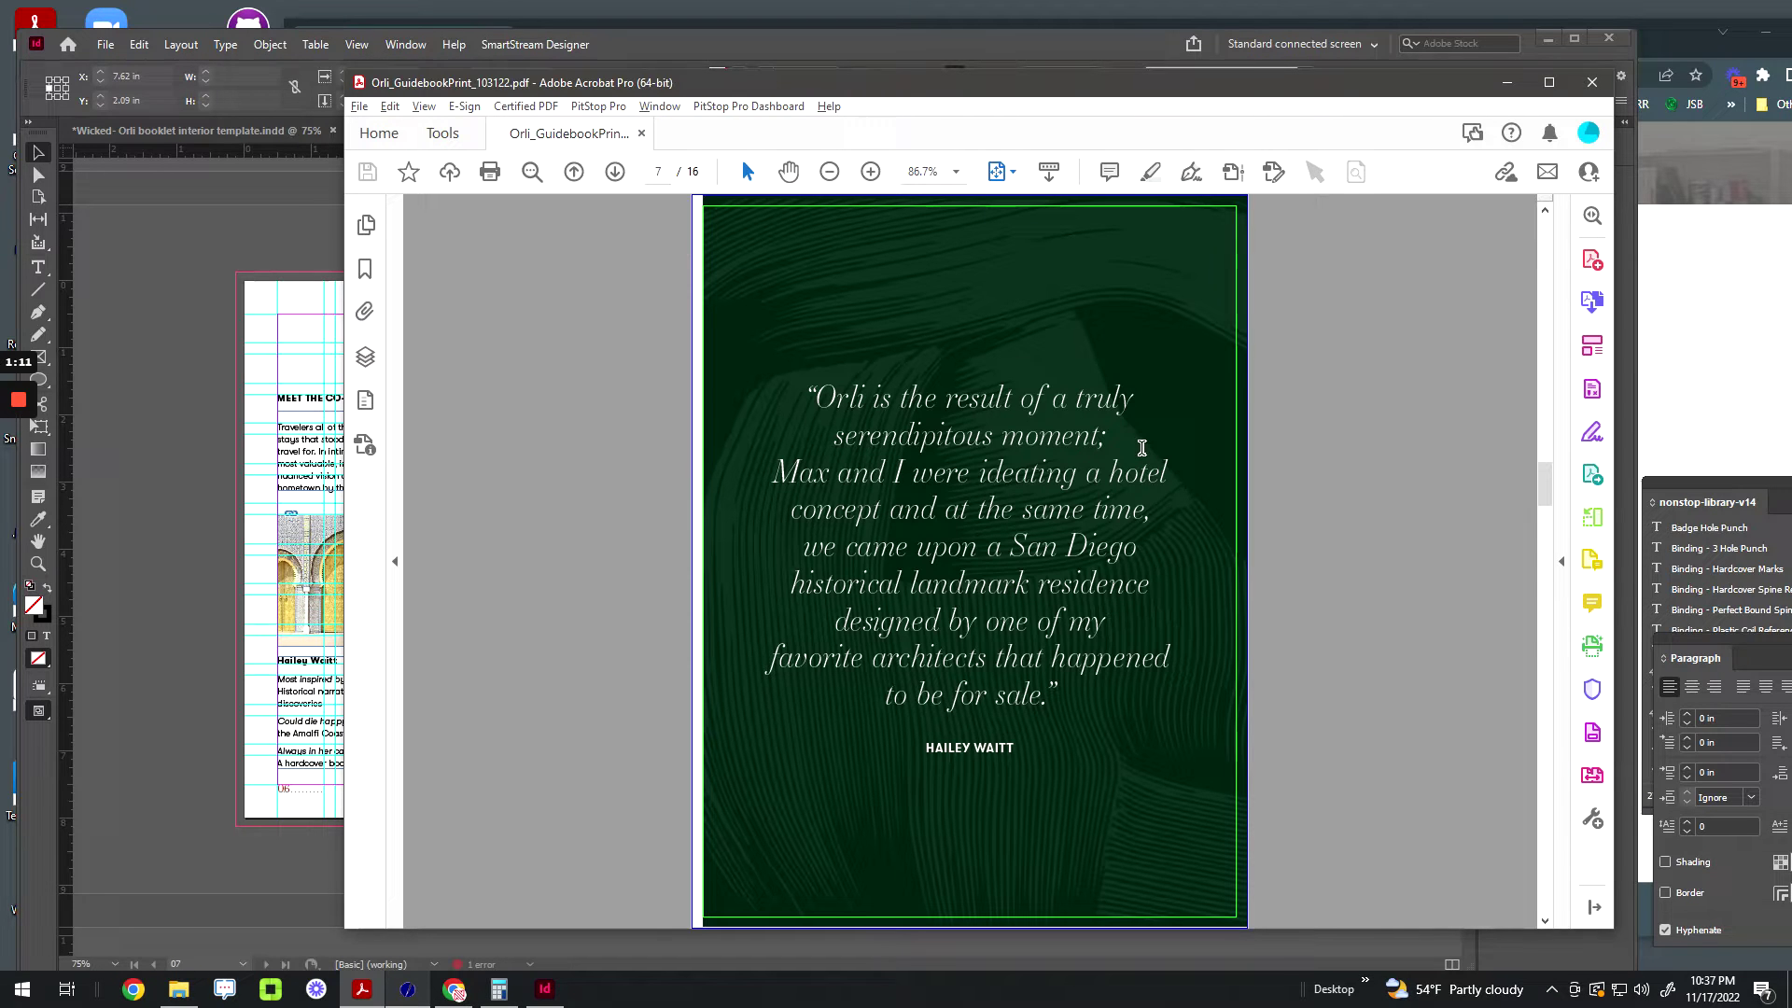
scroll(545, 586, "up", 1)
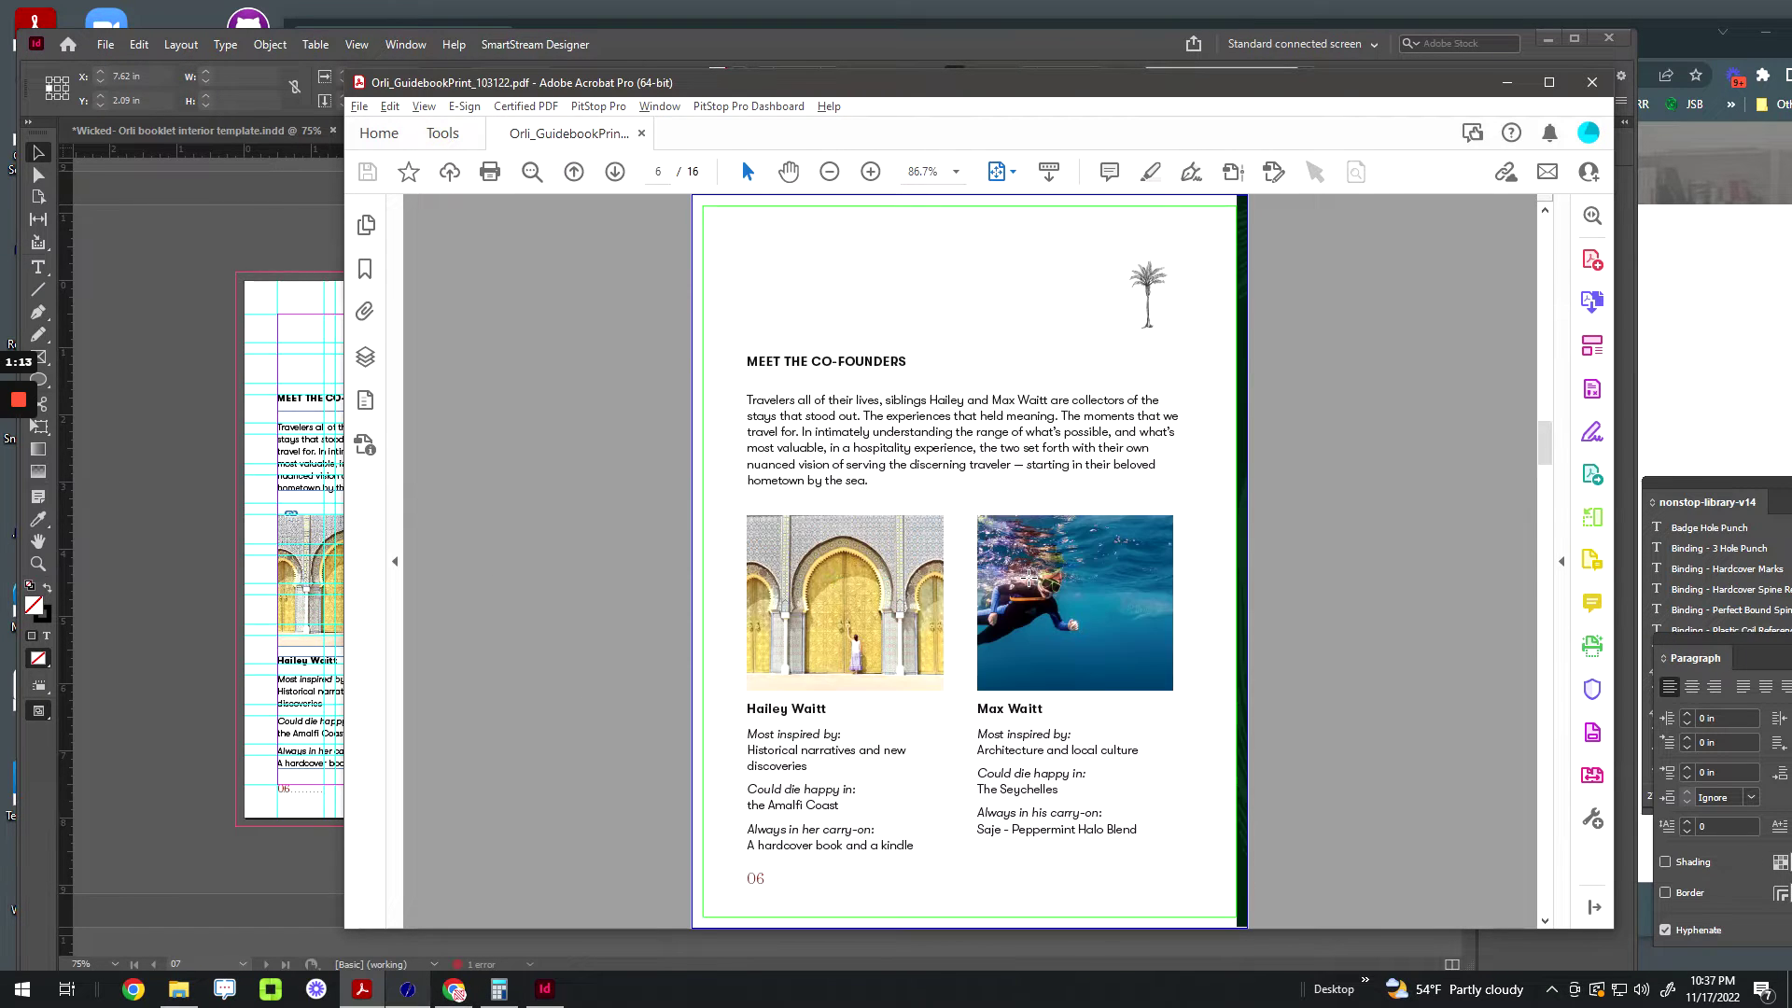
scroll(1028, 578, "down", 1)
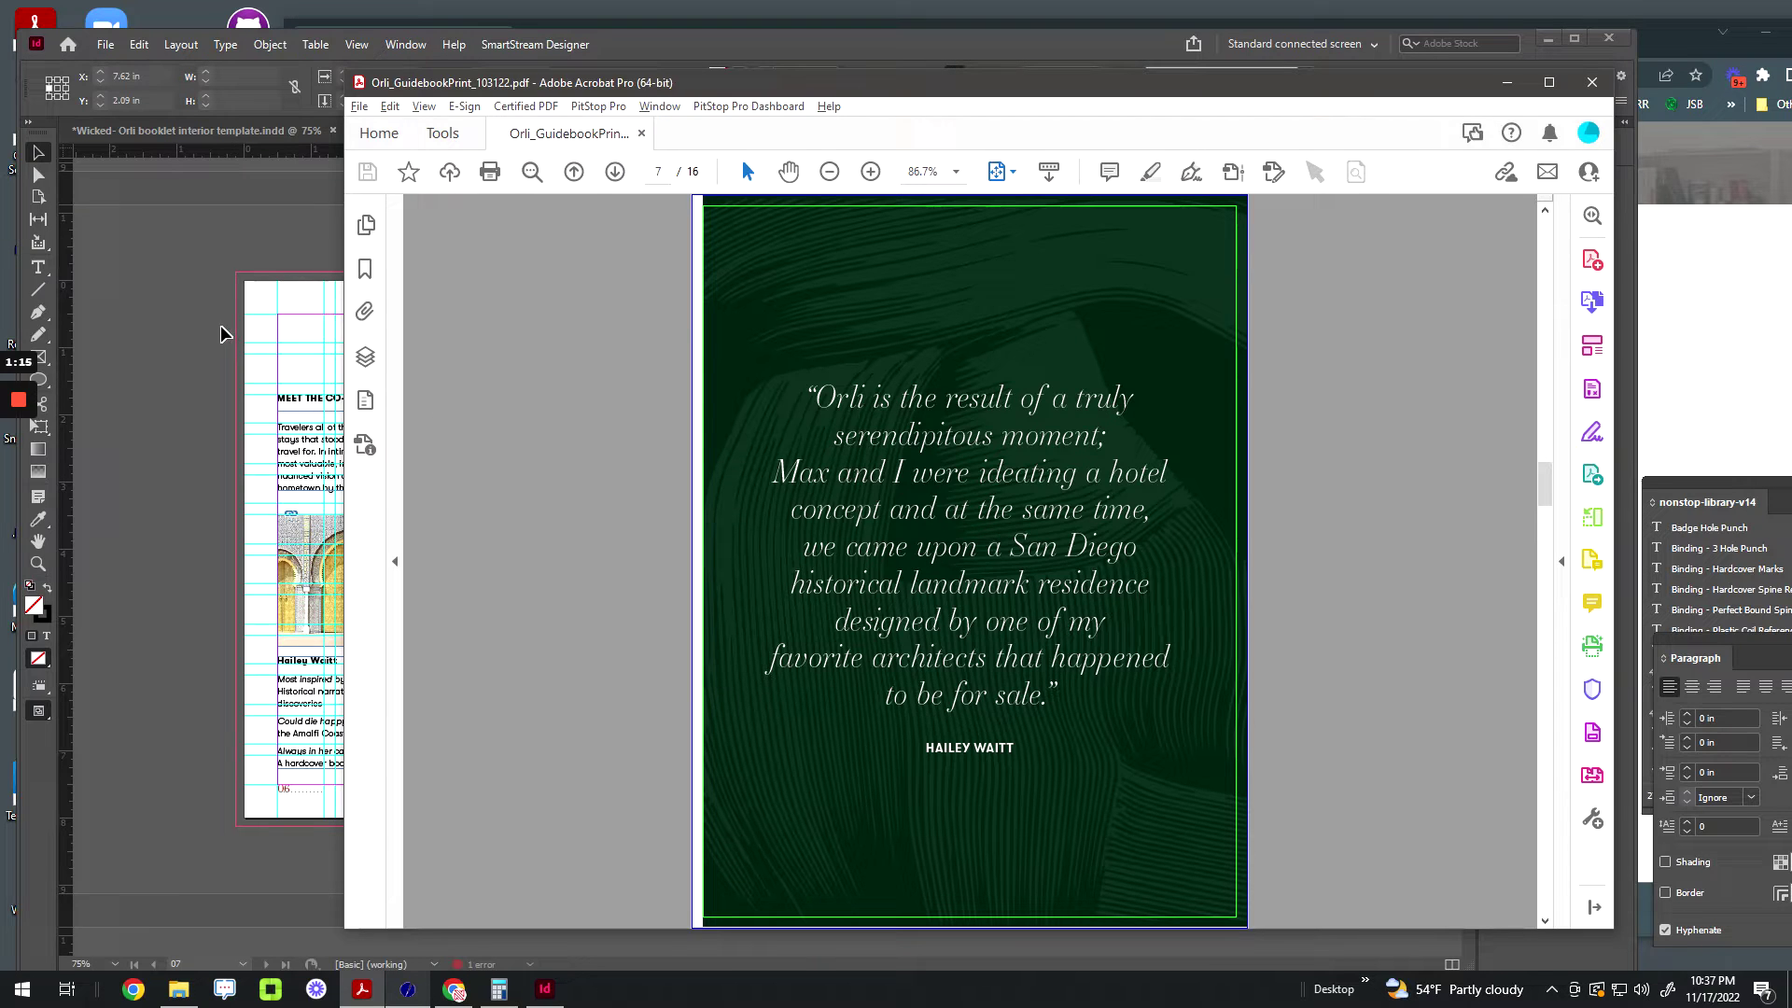
Step: Cycle through the open windows to the Chrome wire-o facing-pages article
left_click(187, 319)
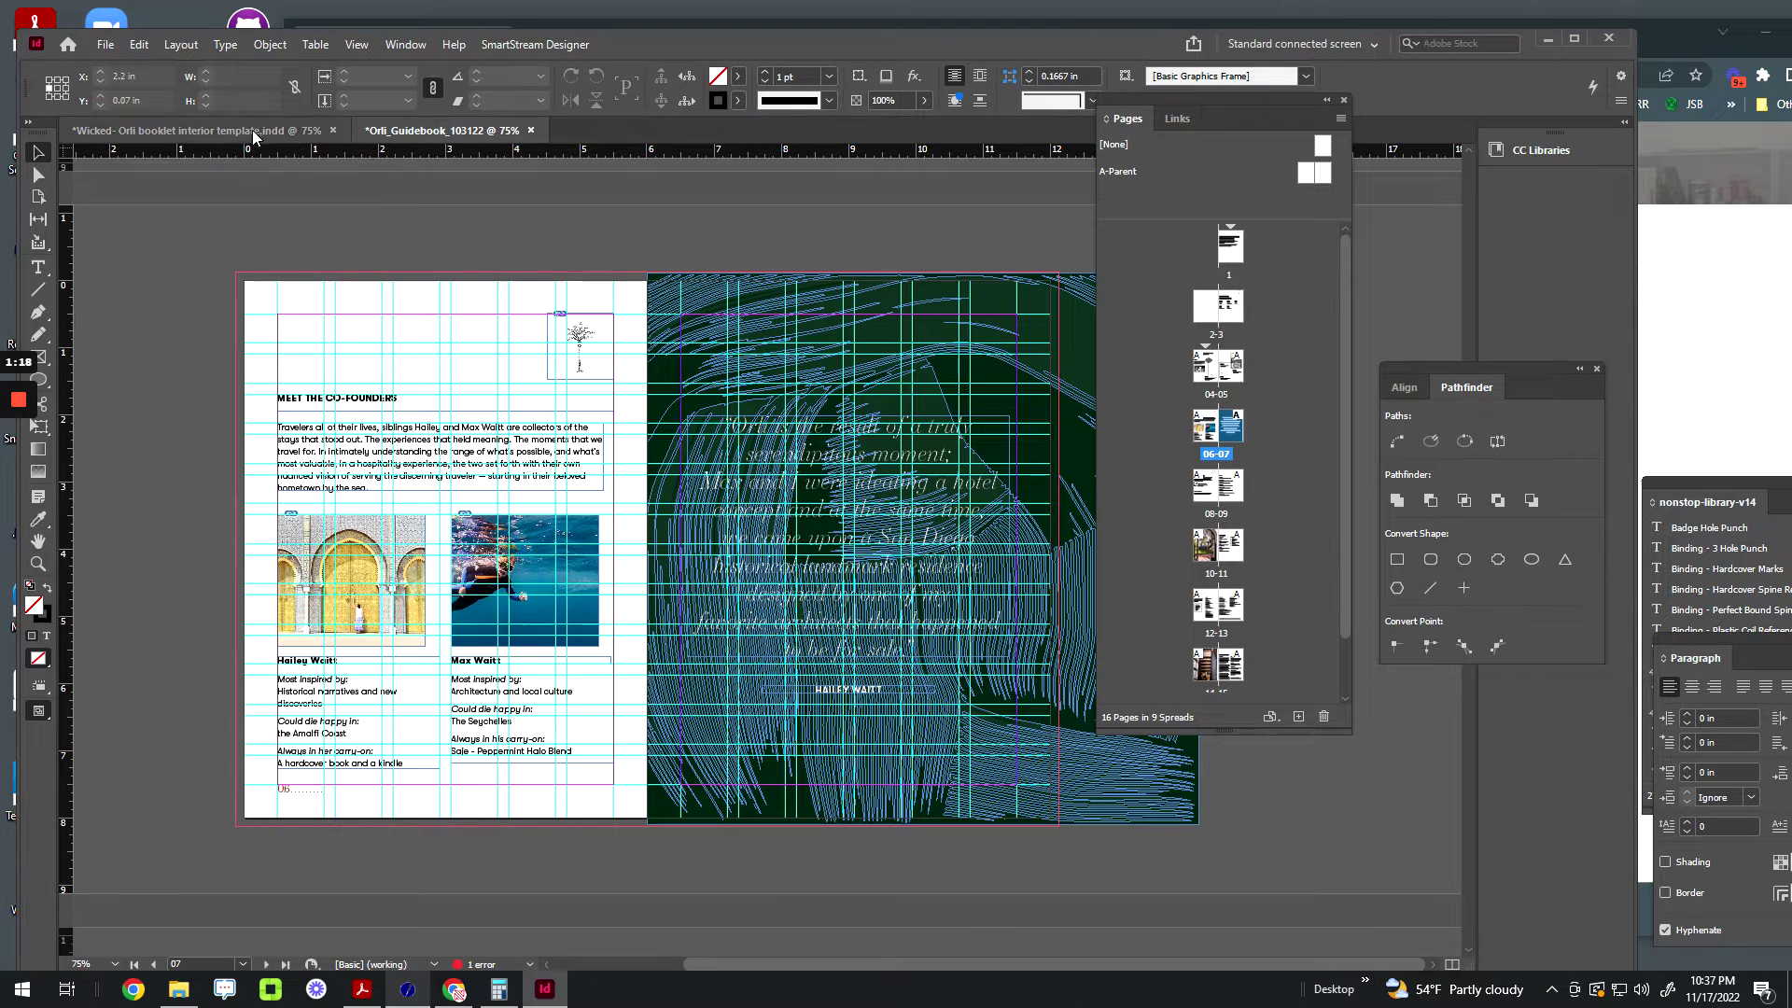
key("alt+Tab")
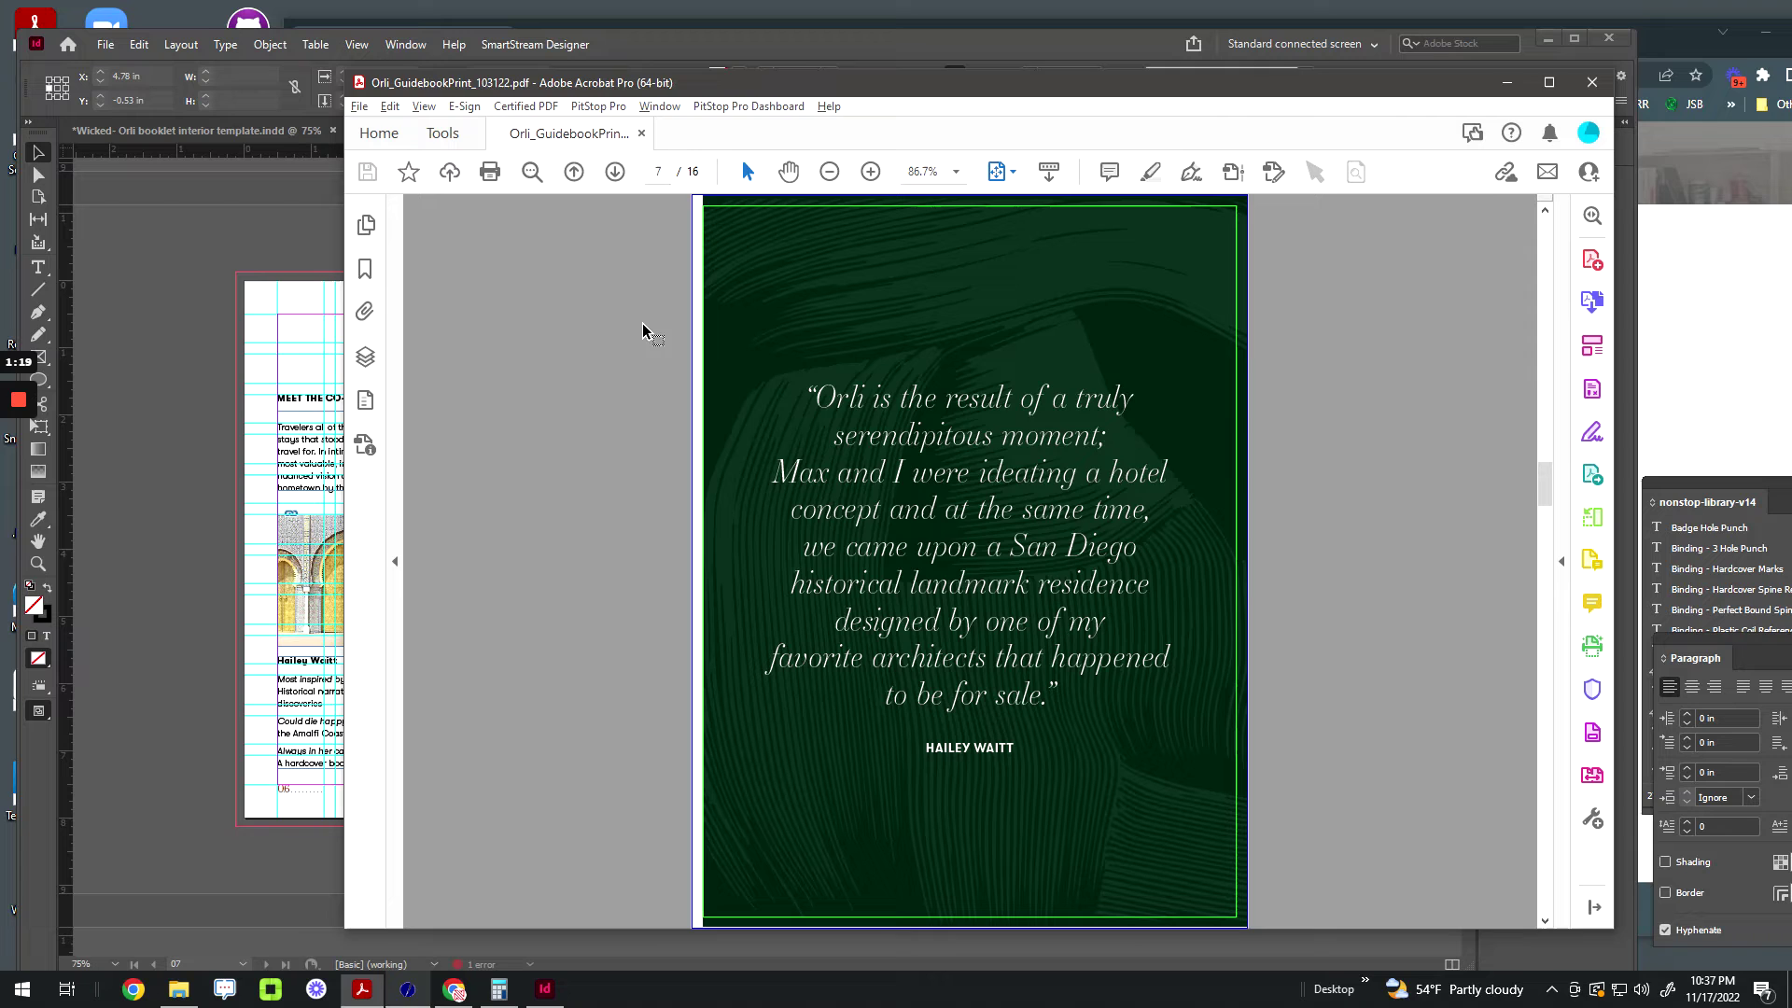
key("alt+Tab")
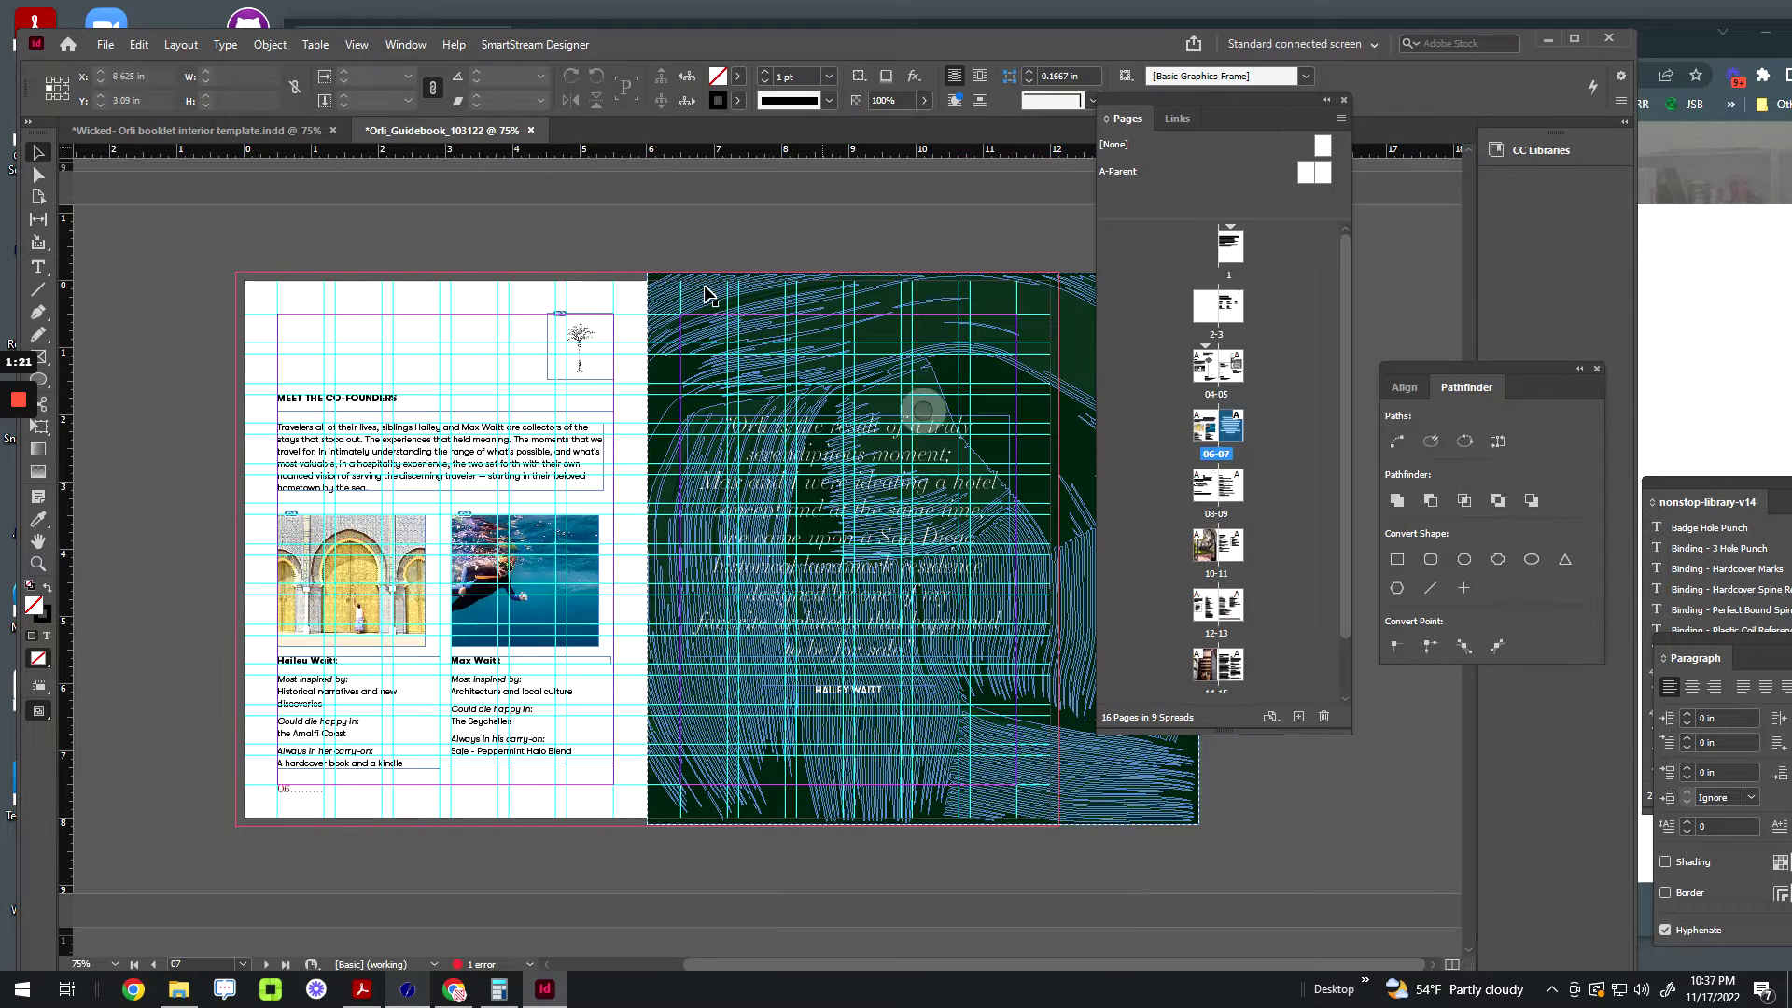
key("alt+Tab")
Step: Read the article down to its 'Time to break-up' Page tool steps, then return to InDesign
left_click(792, 508)
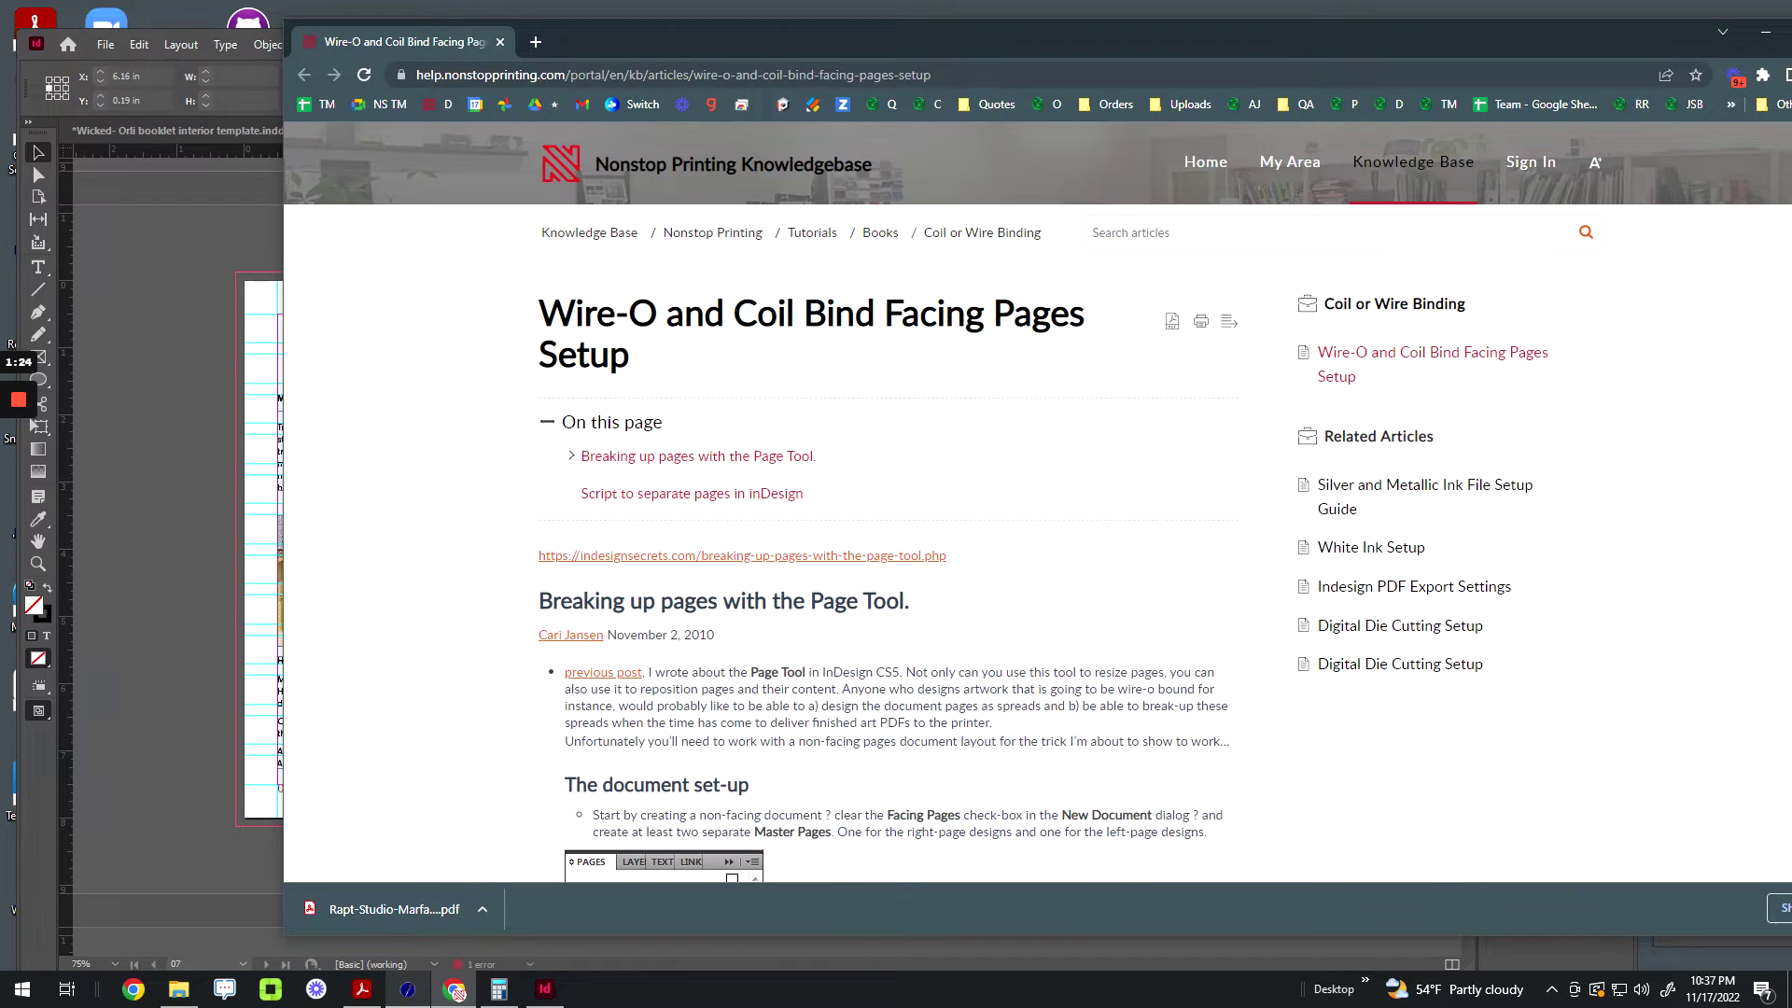
key("ctrl+l")
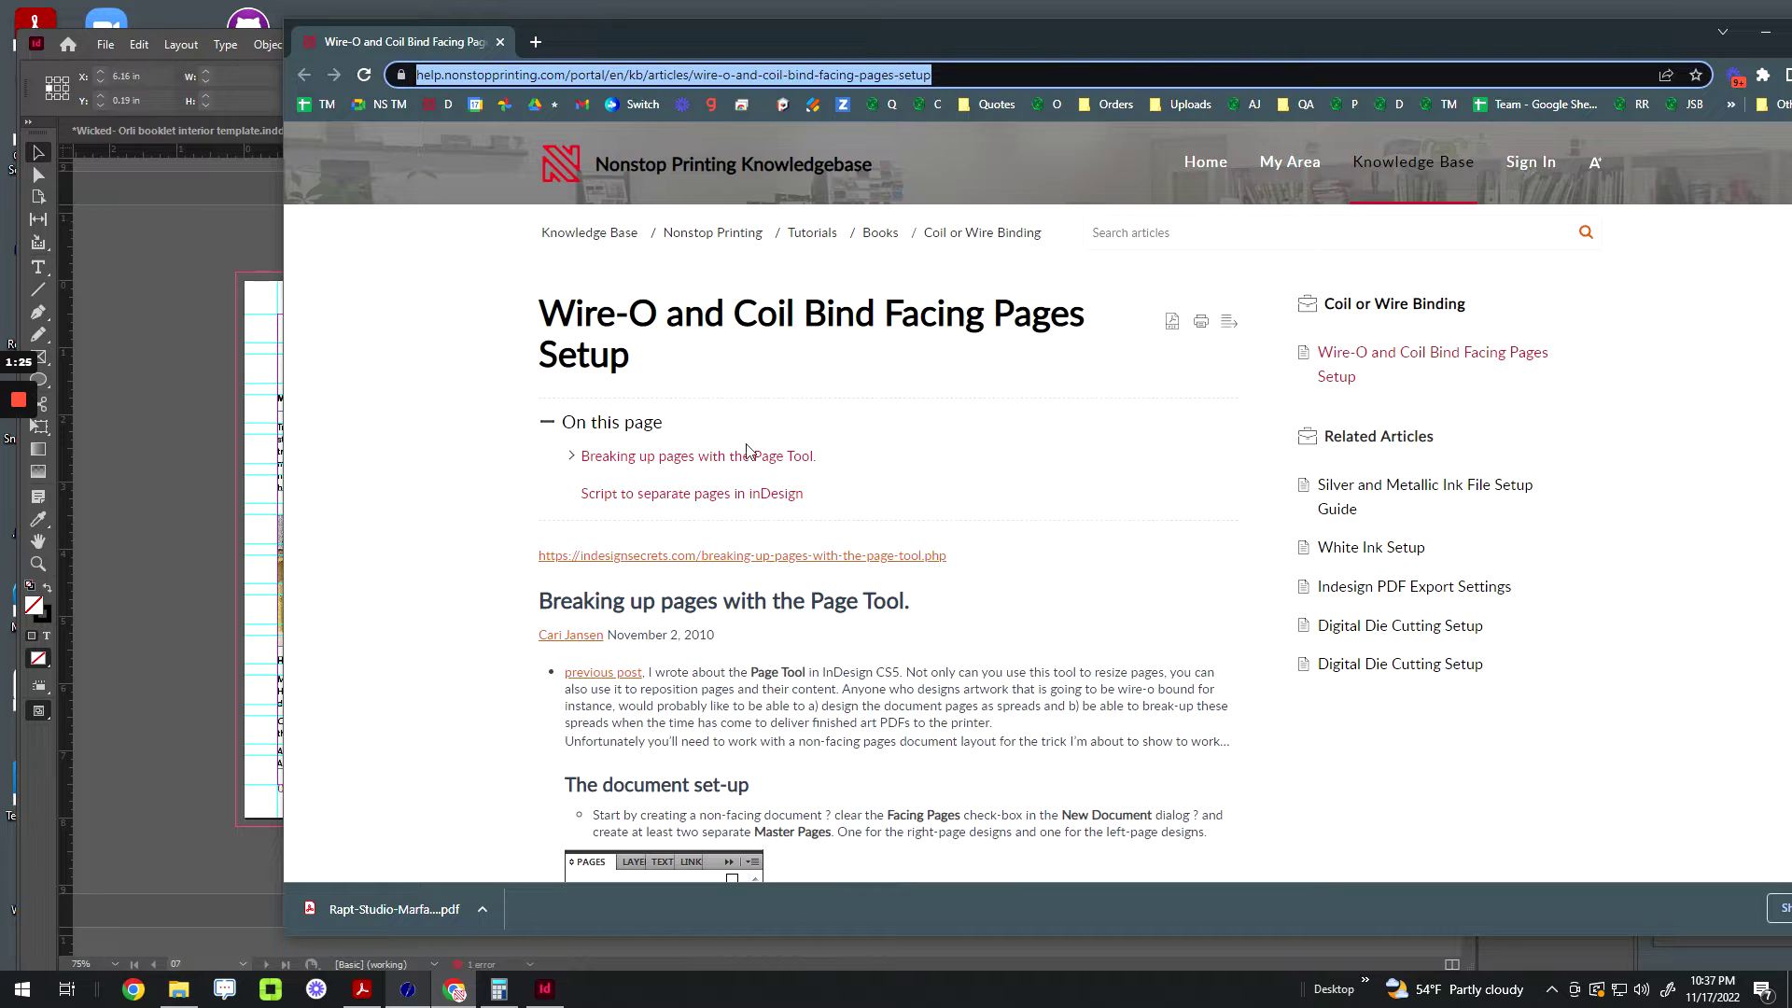
scroll(643, 514, "down", 10)
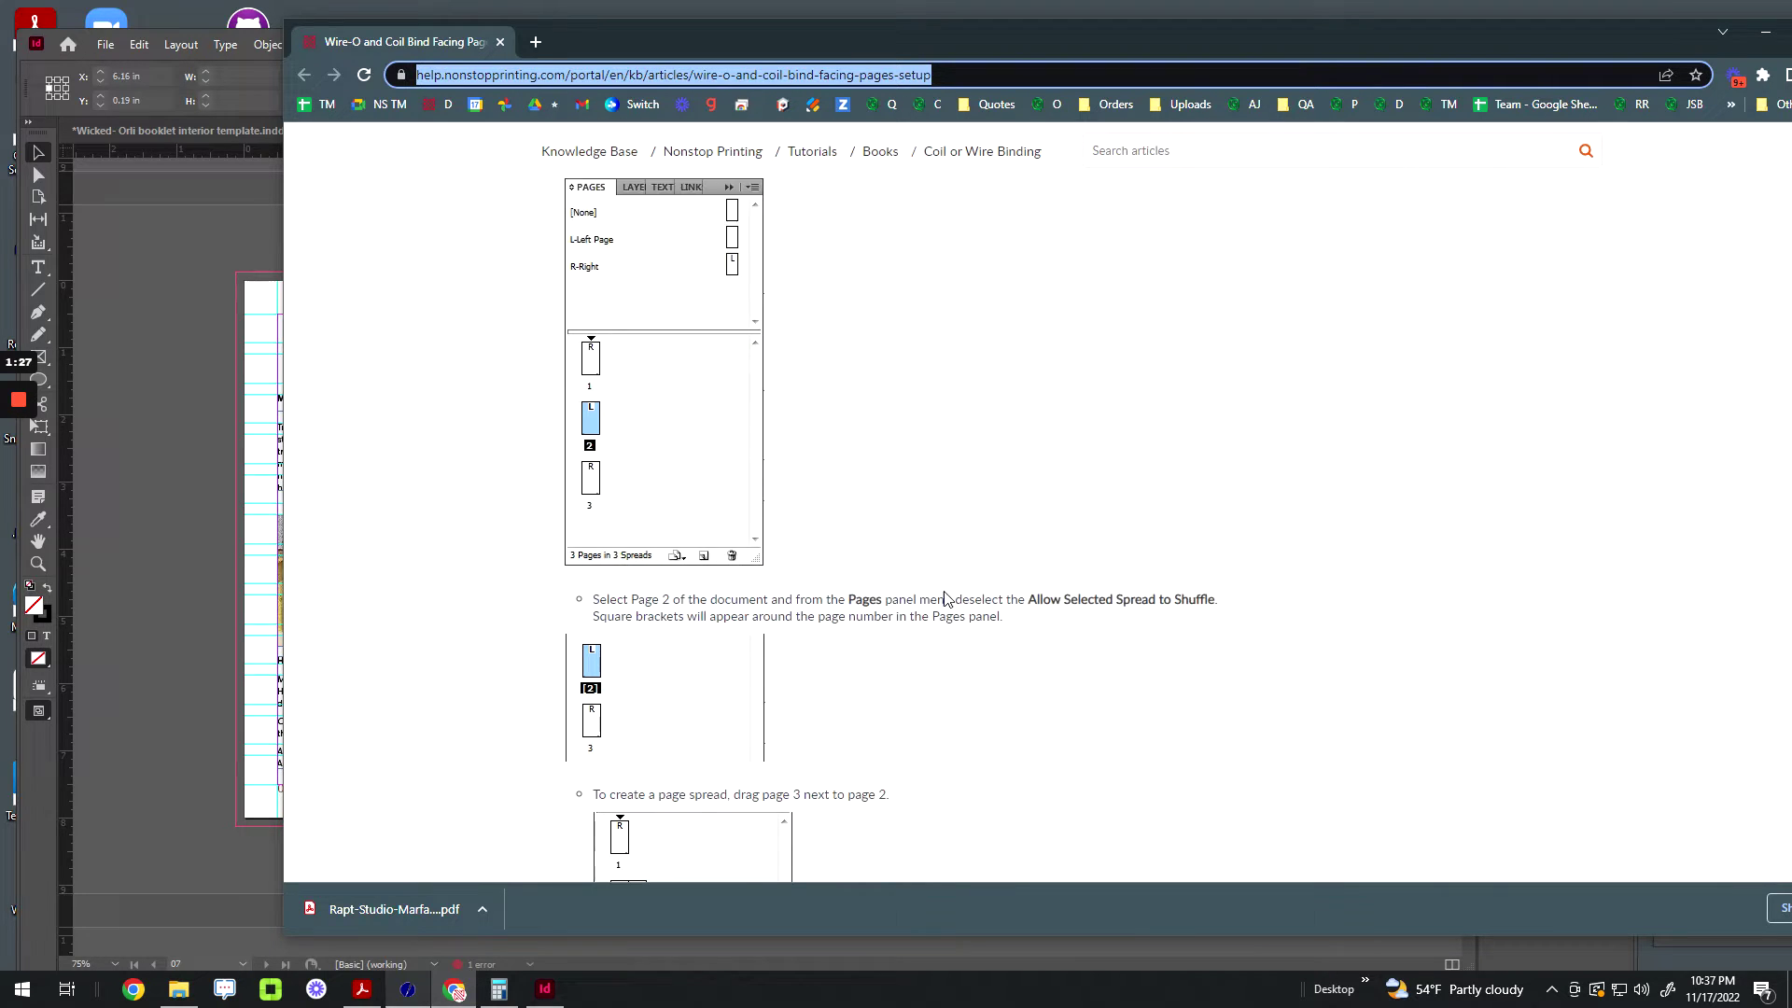
scroll(788, 602, "down", 5)
scroll(1024, 563, "up", 10)
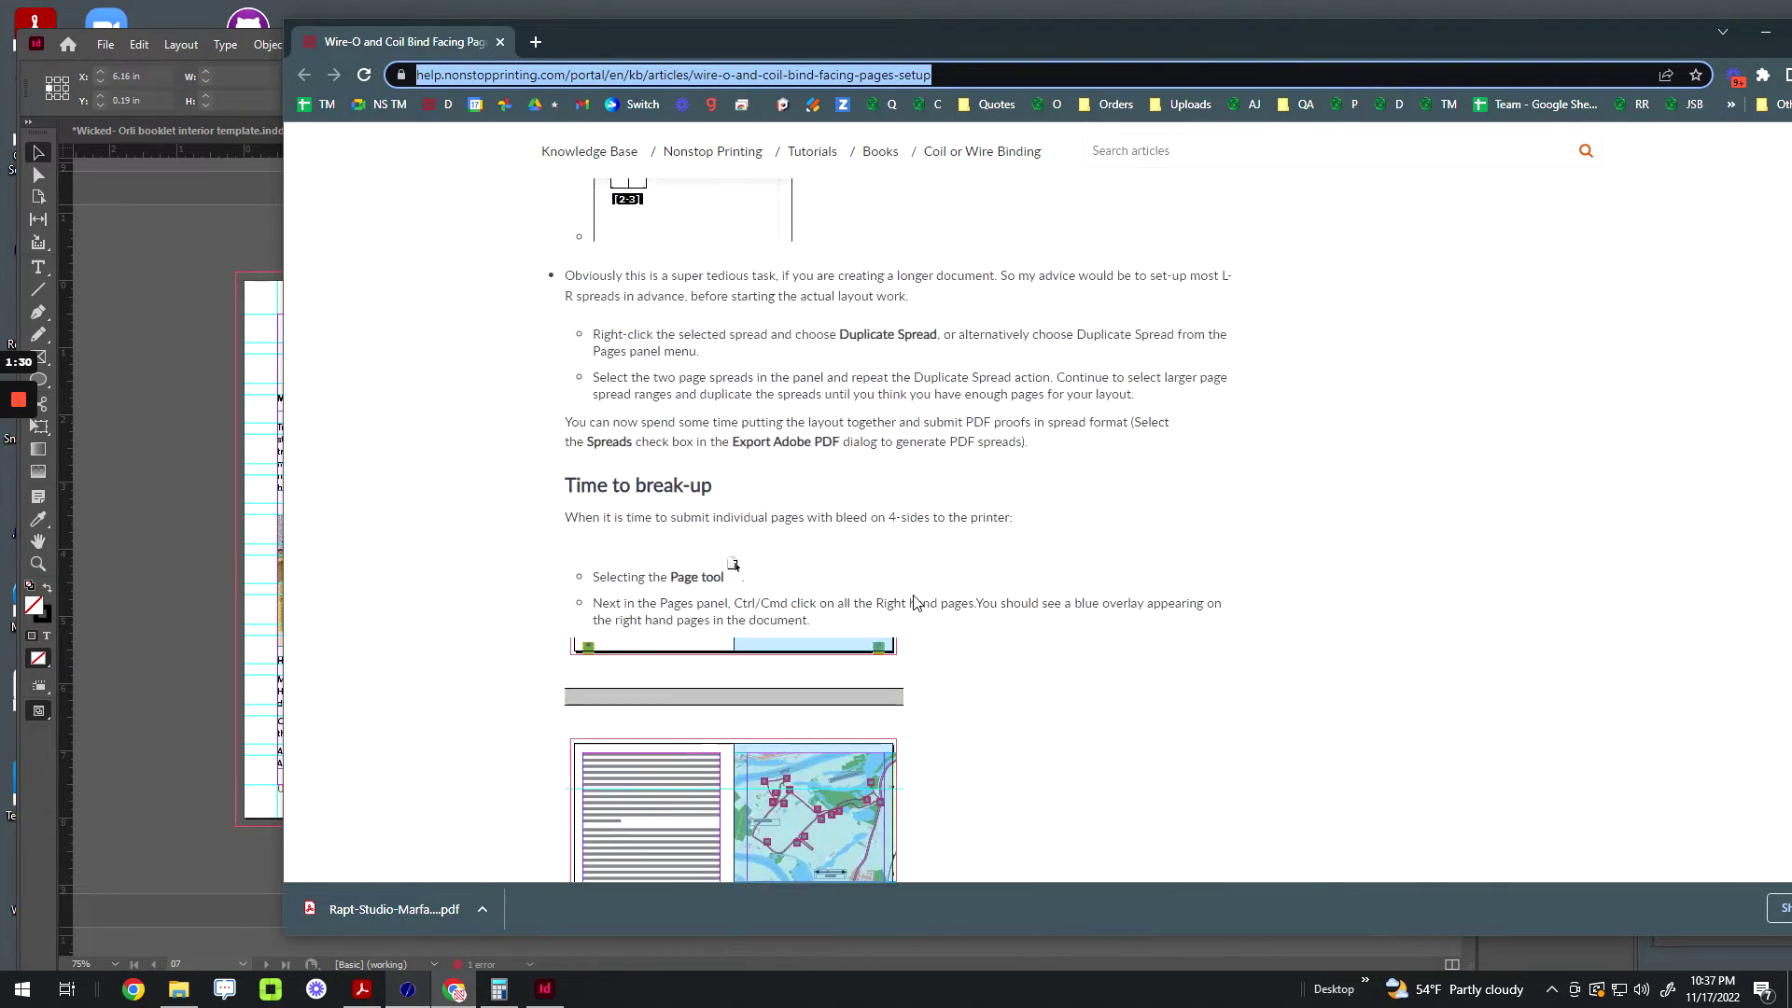
left_click(156, 484)
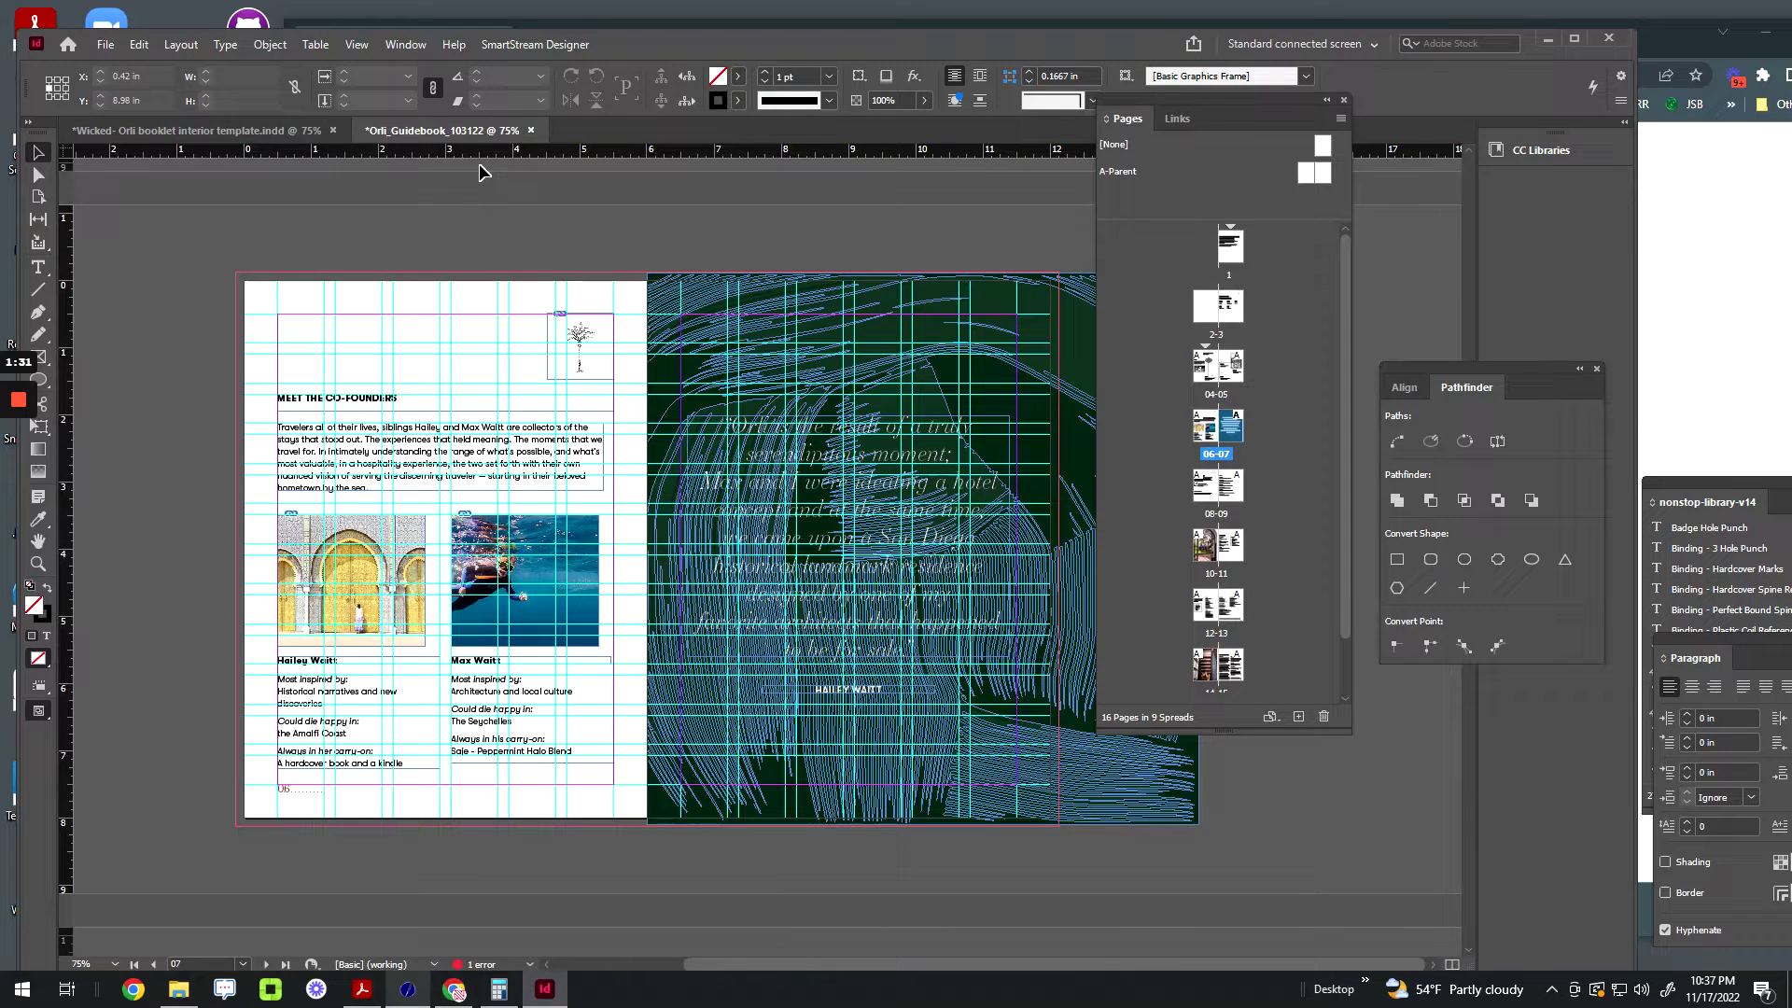
Step: In the Wicked booklet template, move page 5 with the Page tool to X 5.5 in, Y 4 in
left_click(261, 131)
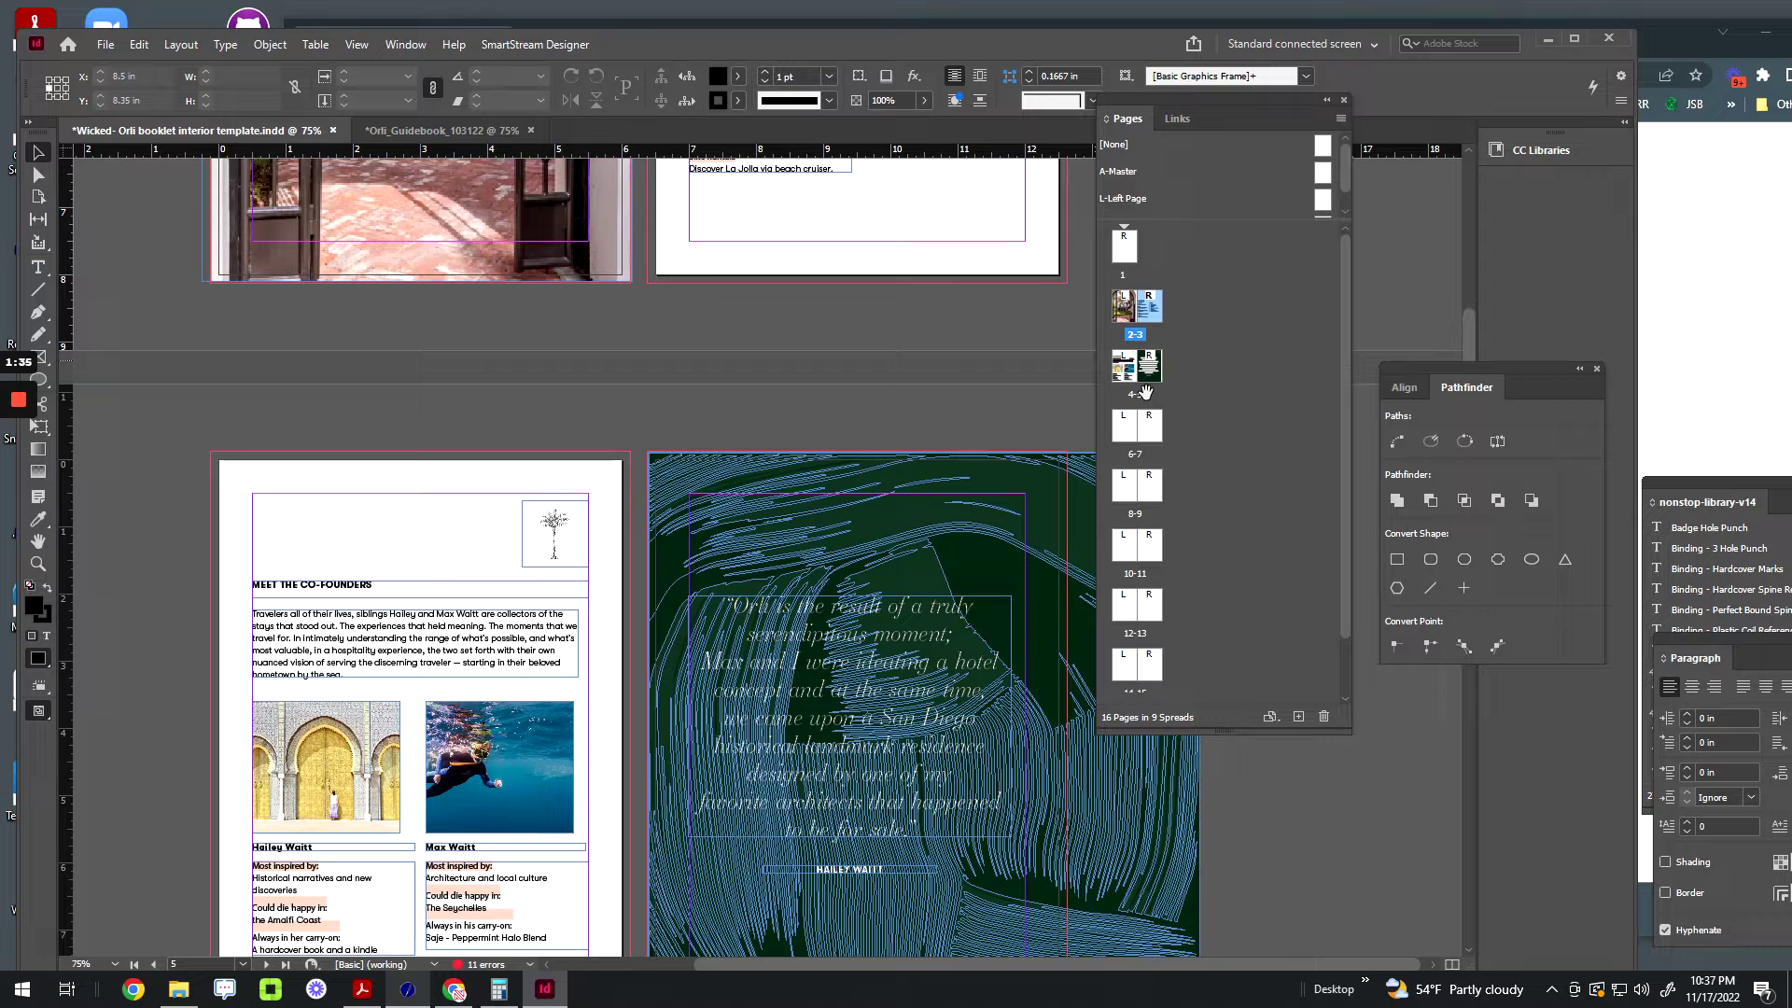
left_click(1340, 119)
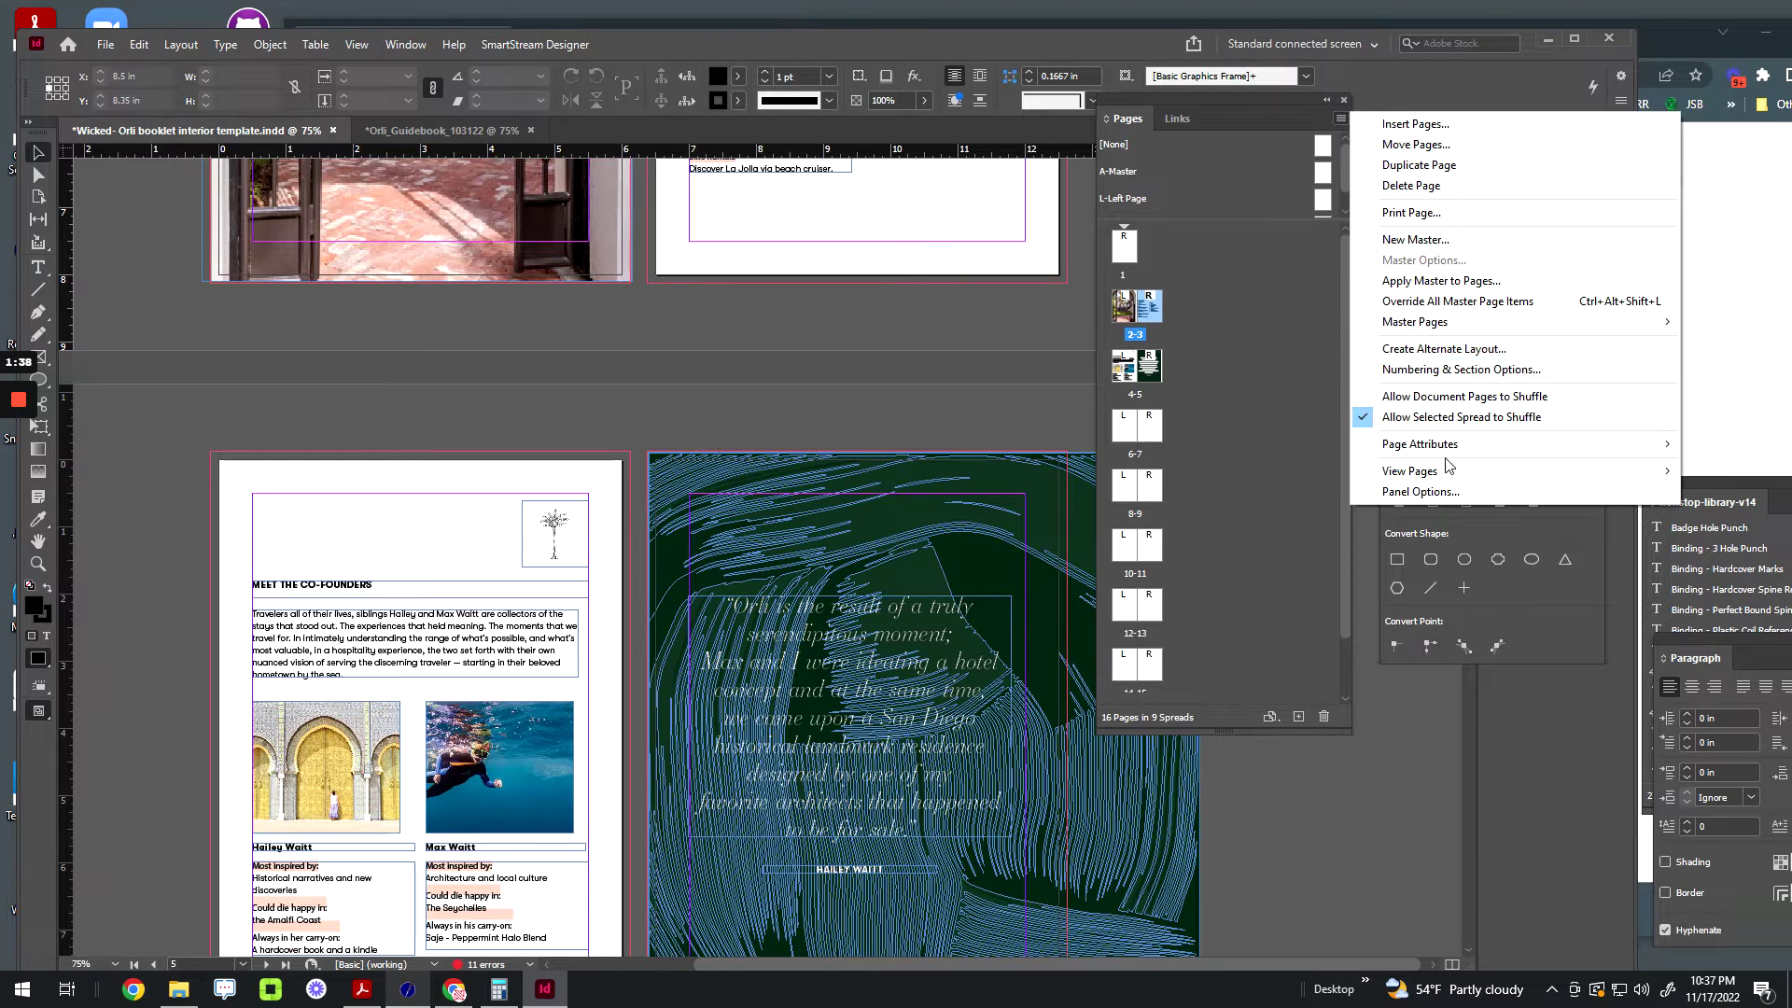
left_click(1230, 359)
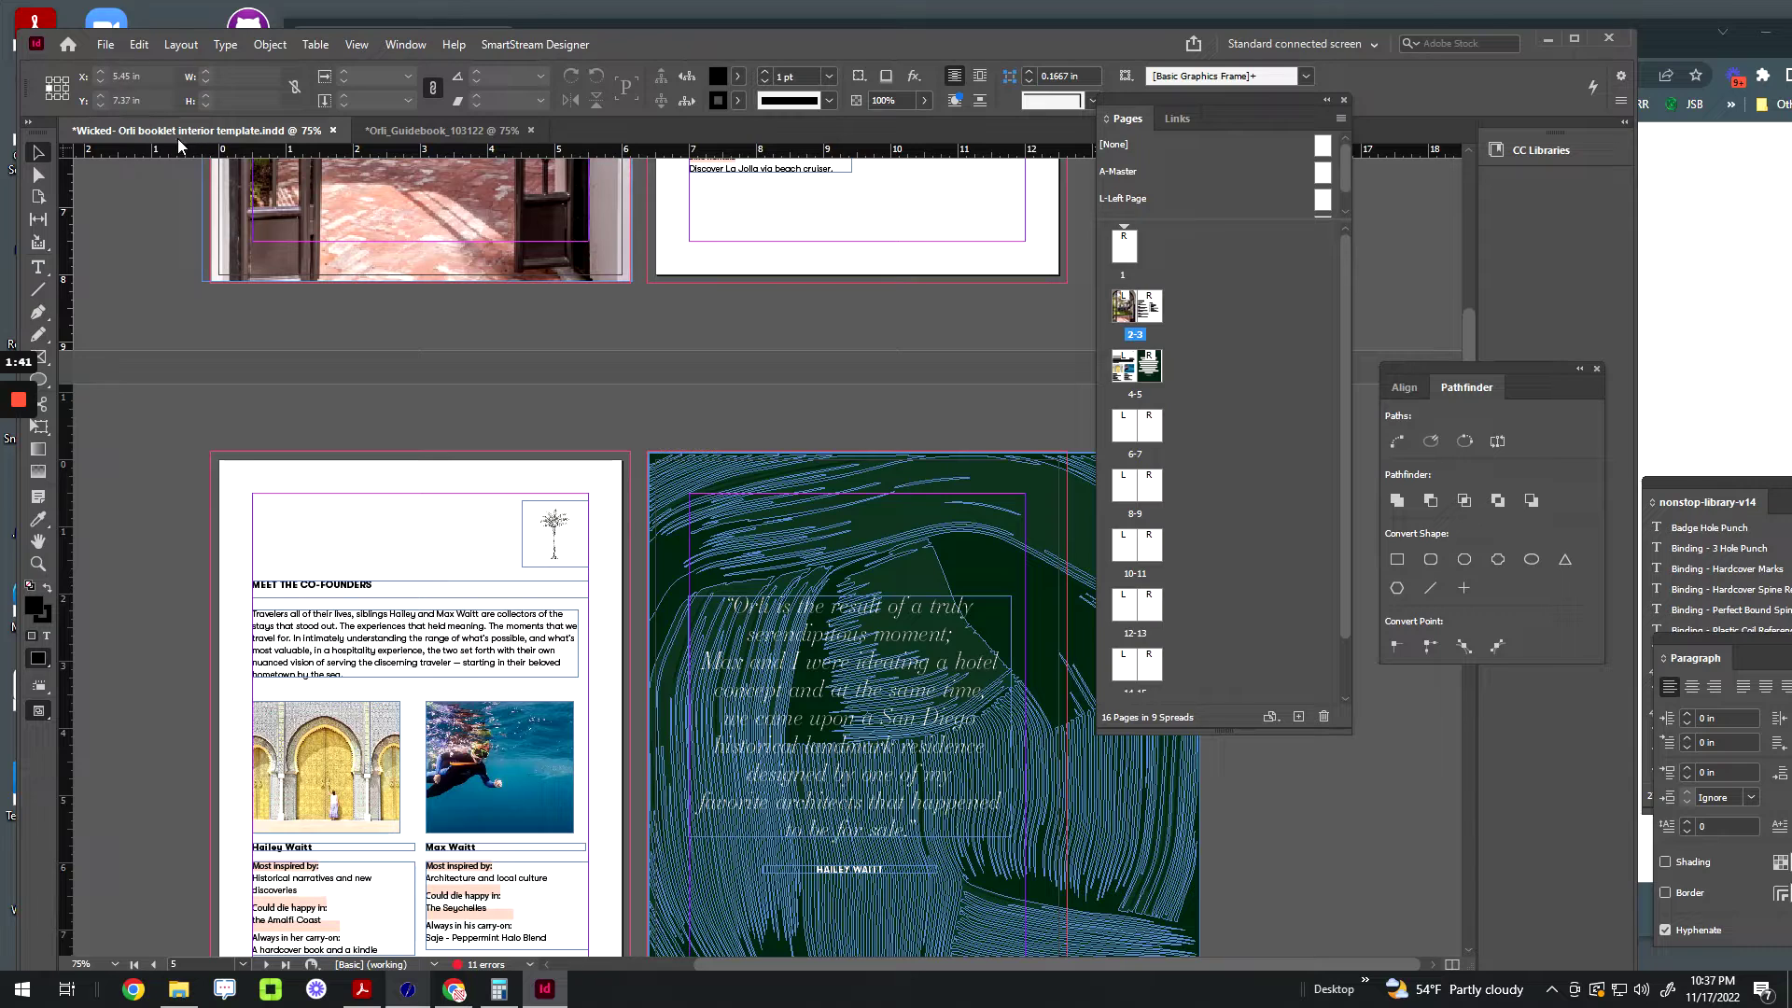
left_click(37, 196)
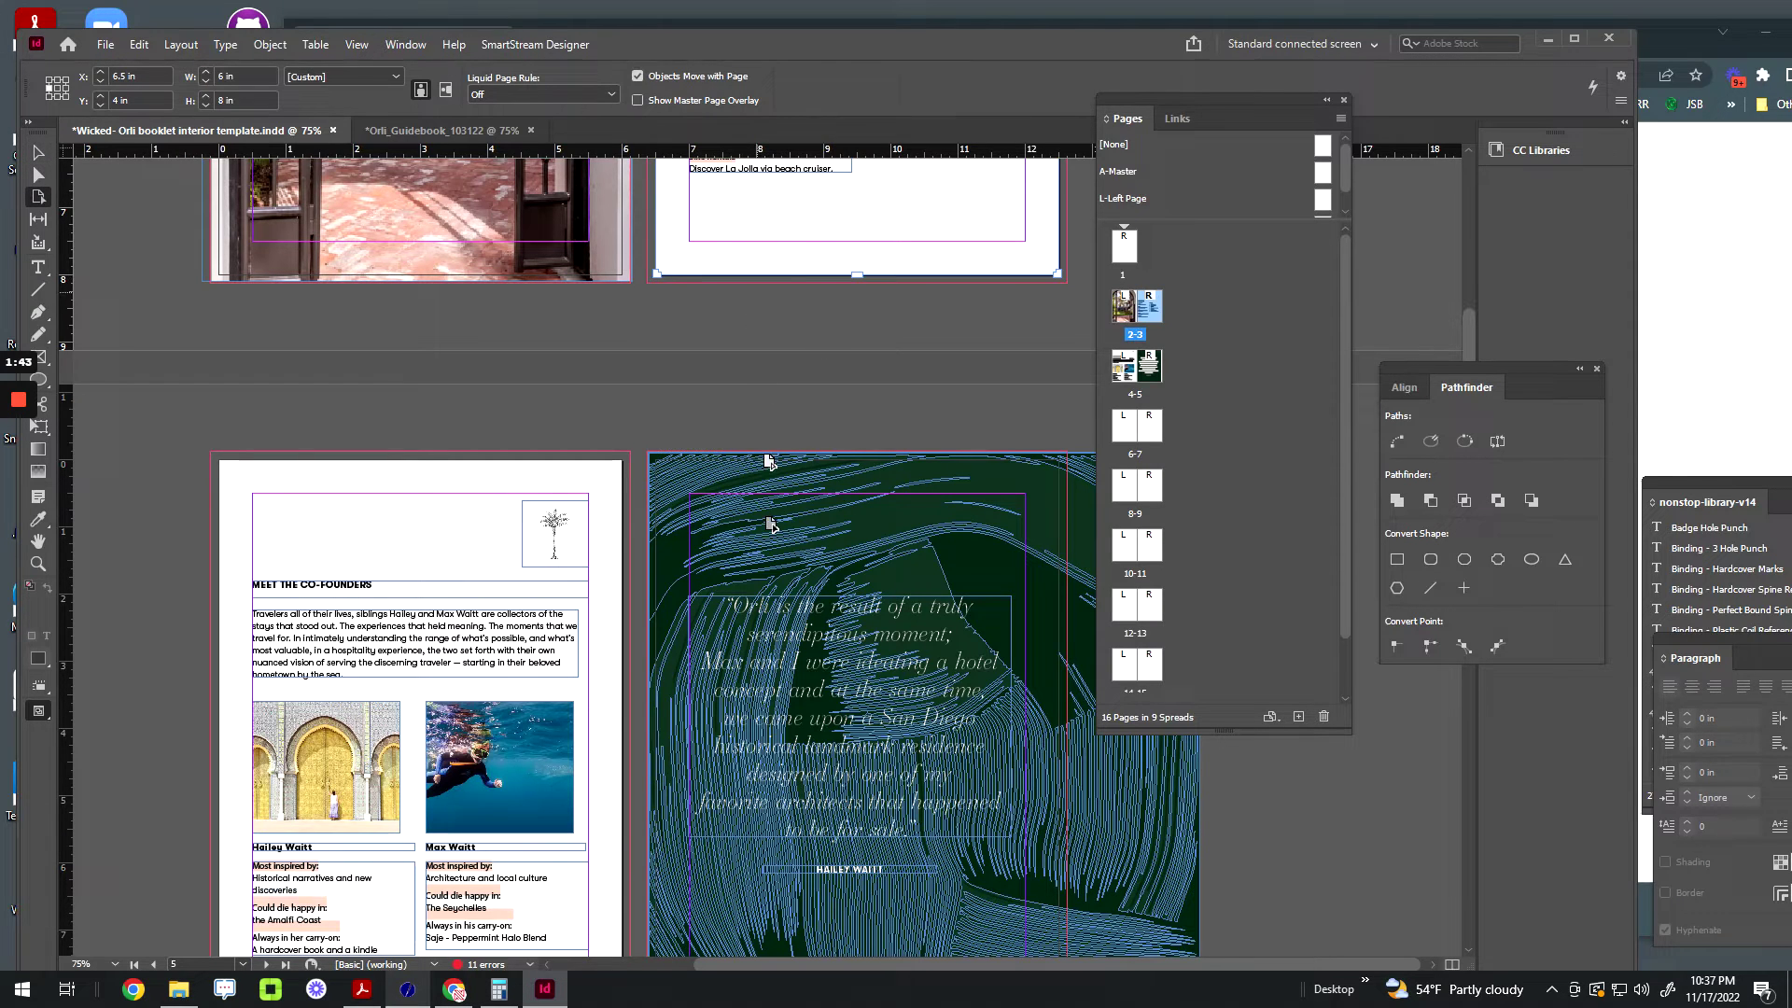
left_click(775, 561)
double_click(135, 100)
type("4")
double_click(140, 76)
type("5.5")
key("Return")
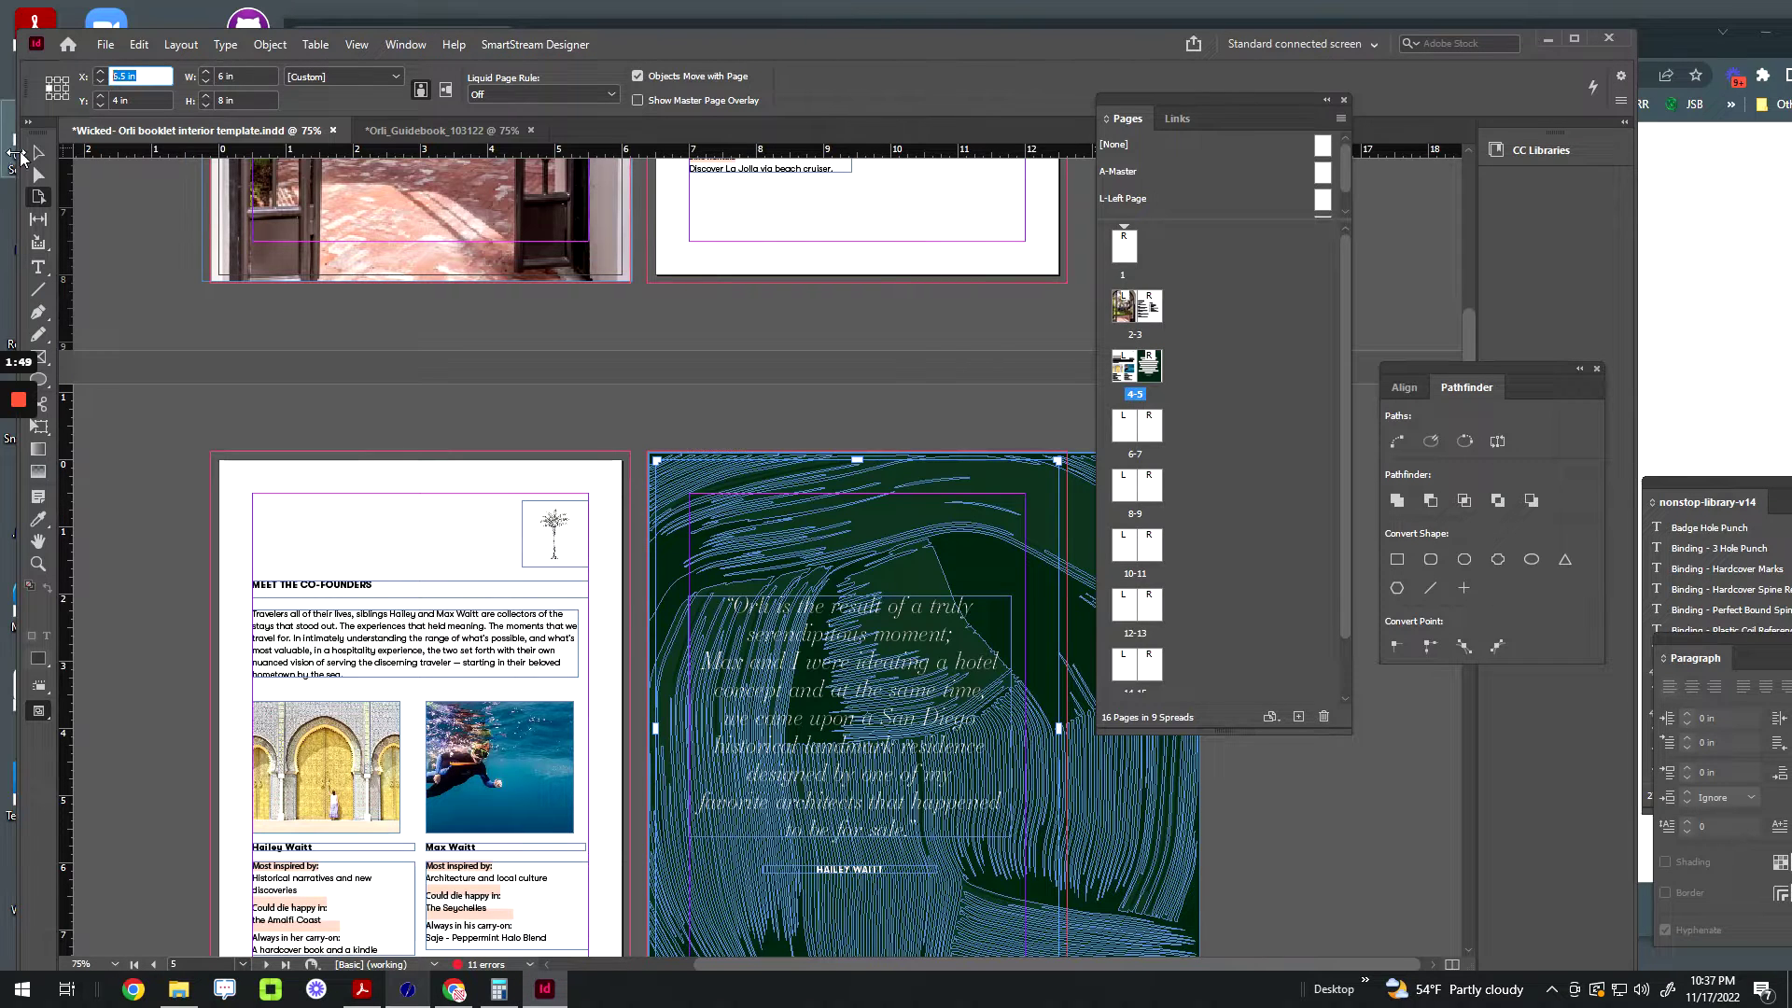
Step: Step through spreads 2-3, 4-5 and 6-7 from the Pages panel
key("v")
double_click(1154, 315)
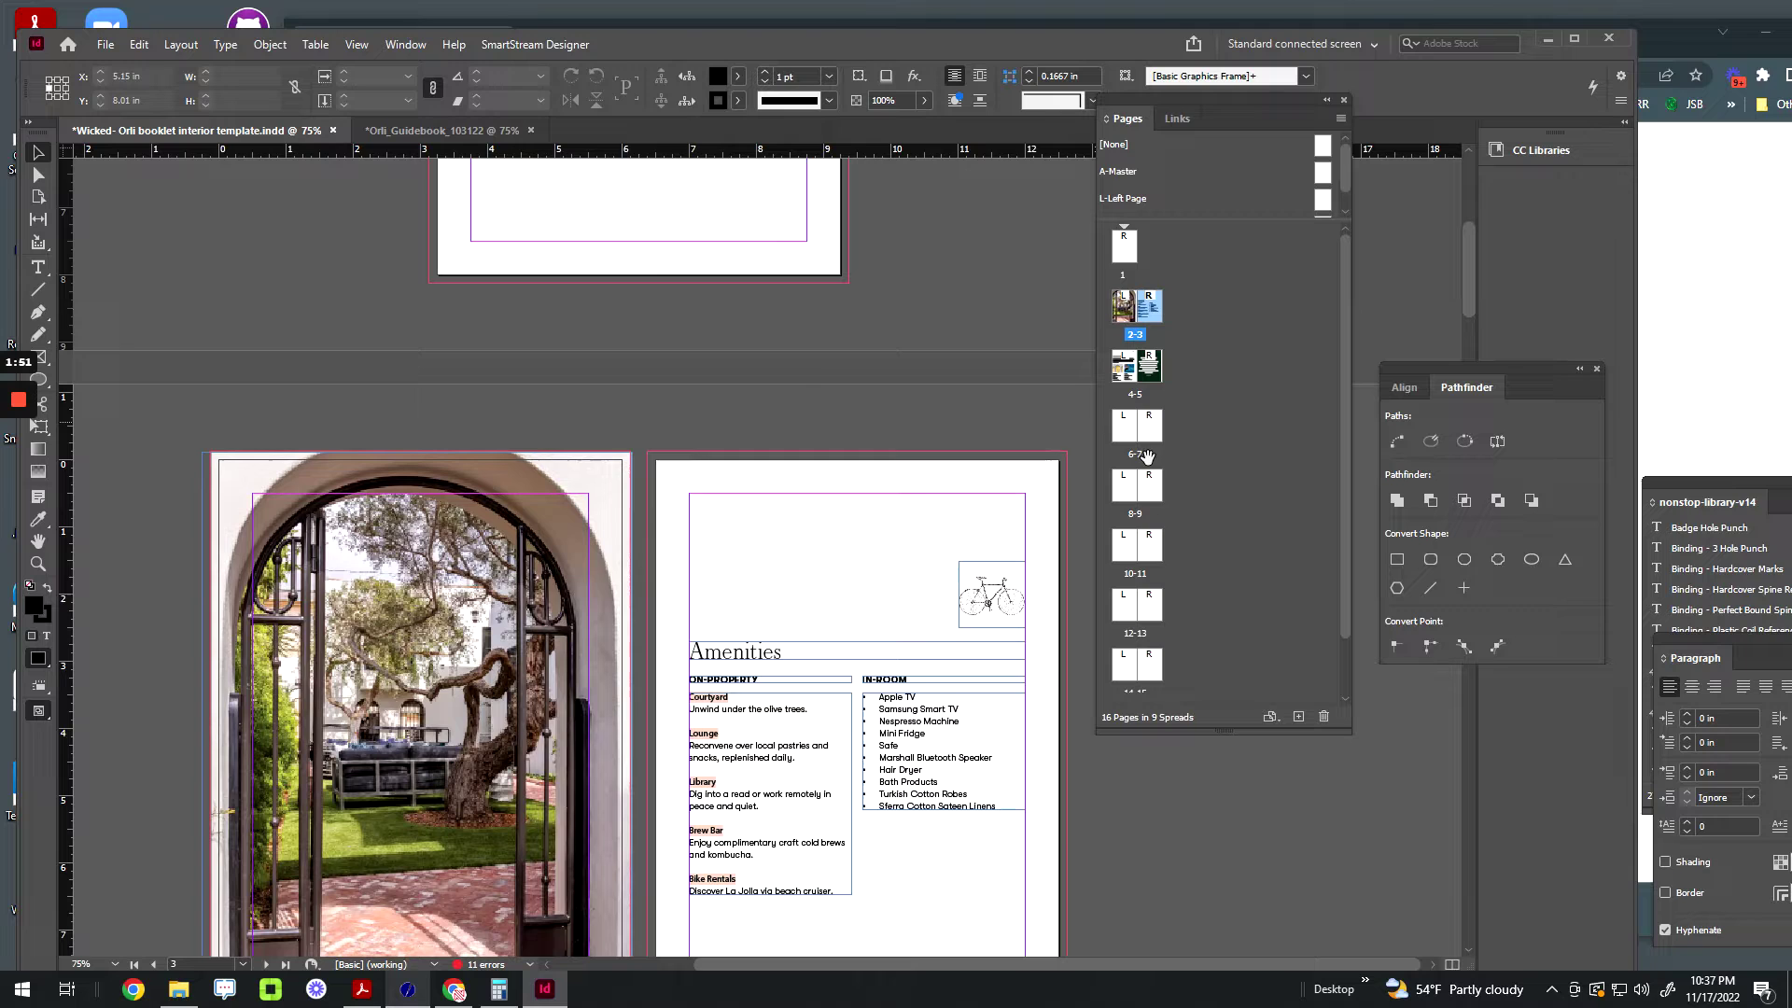
double_click(1149, 368)
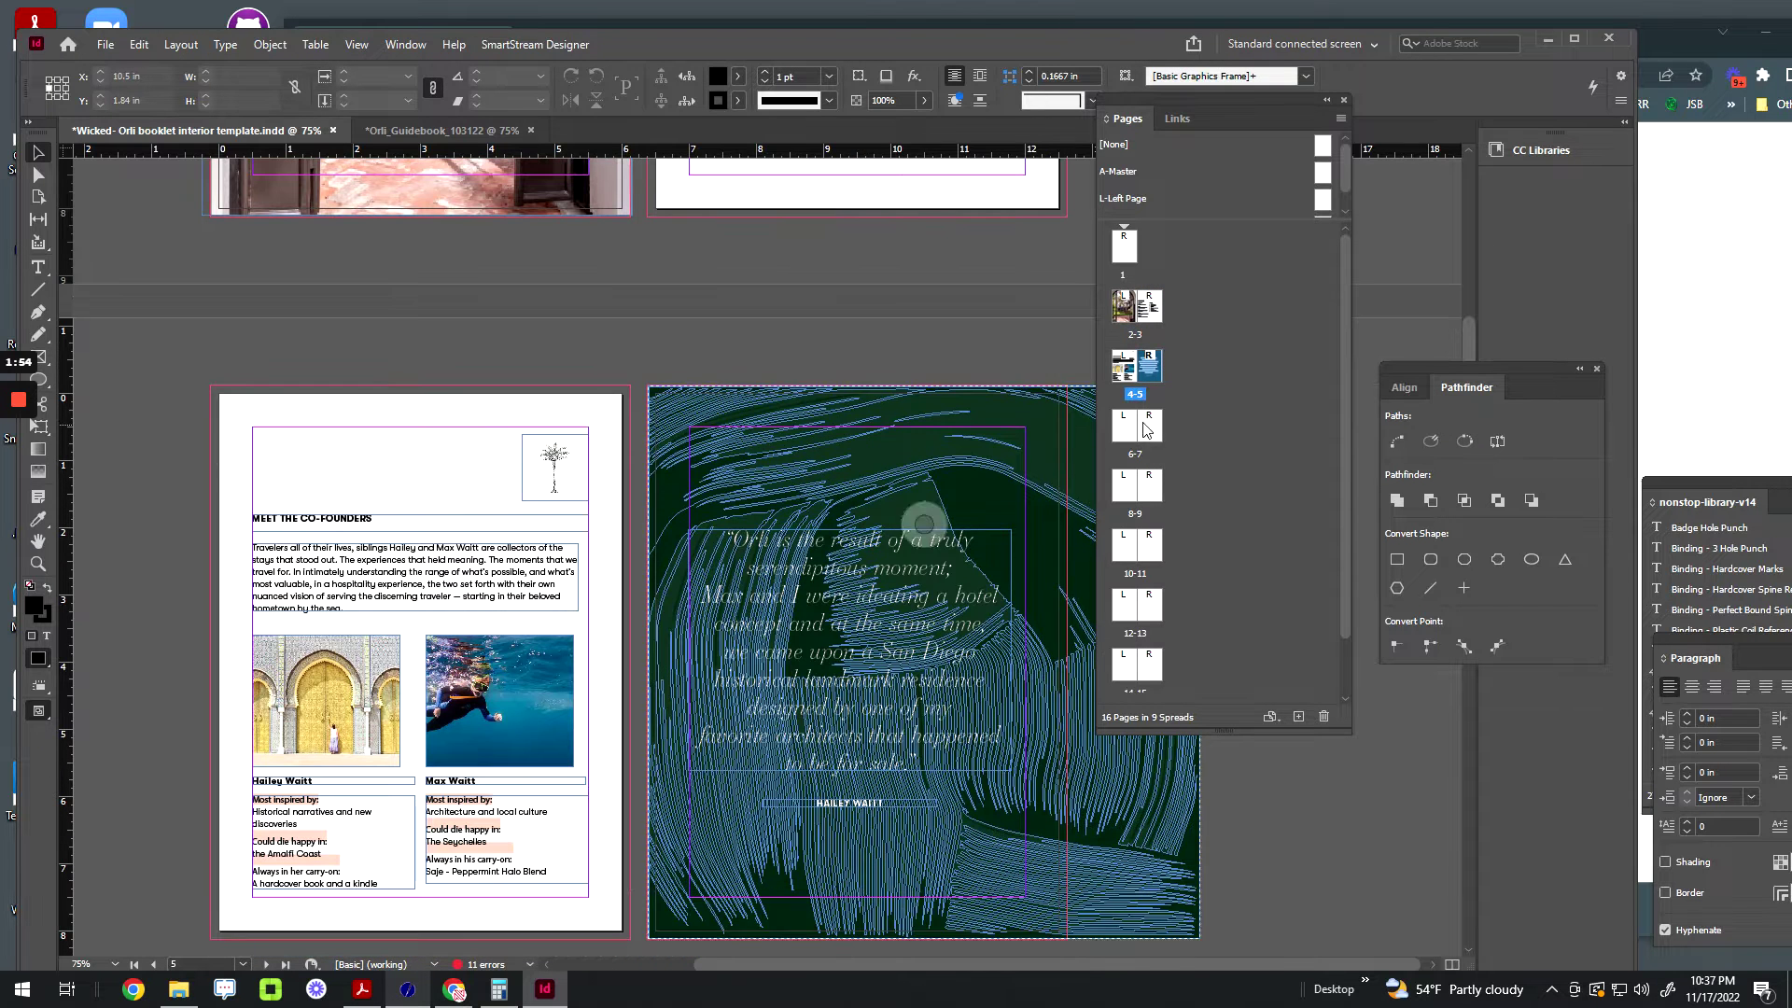
double_click(1145, 432)
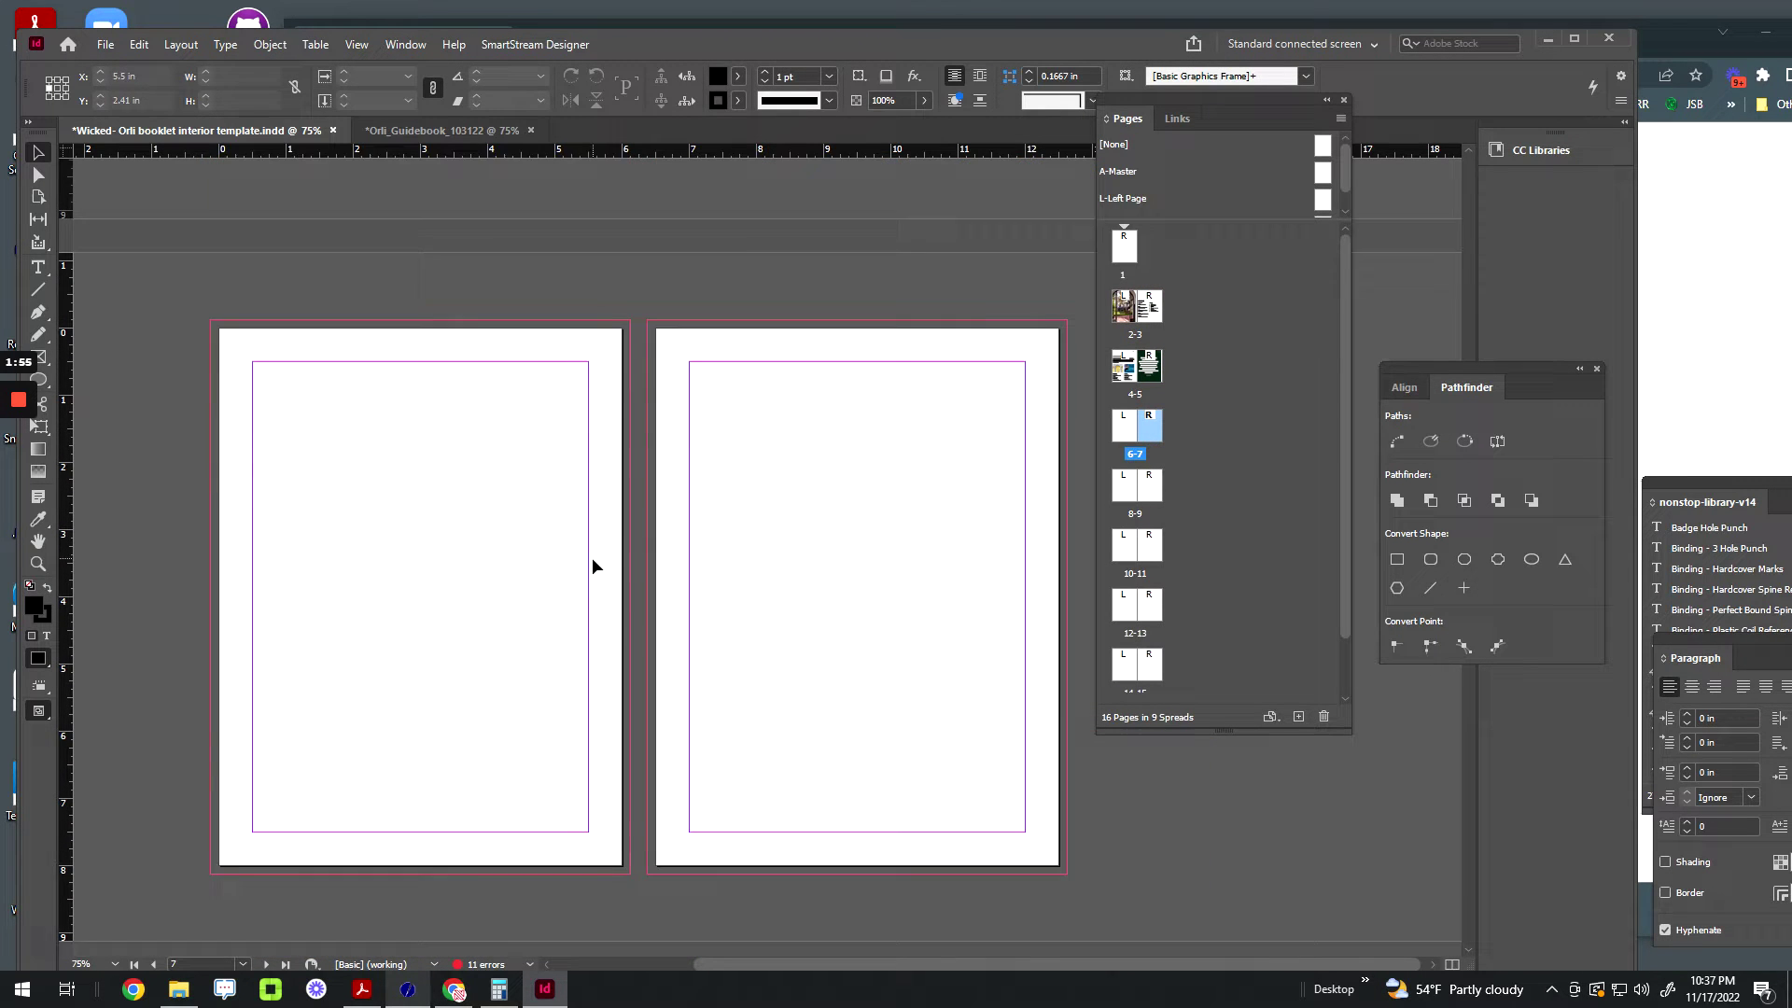
scroll(592, 557, "up", 8)
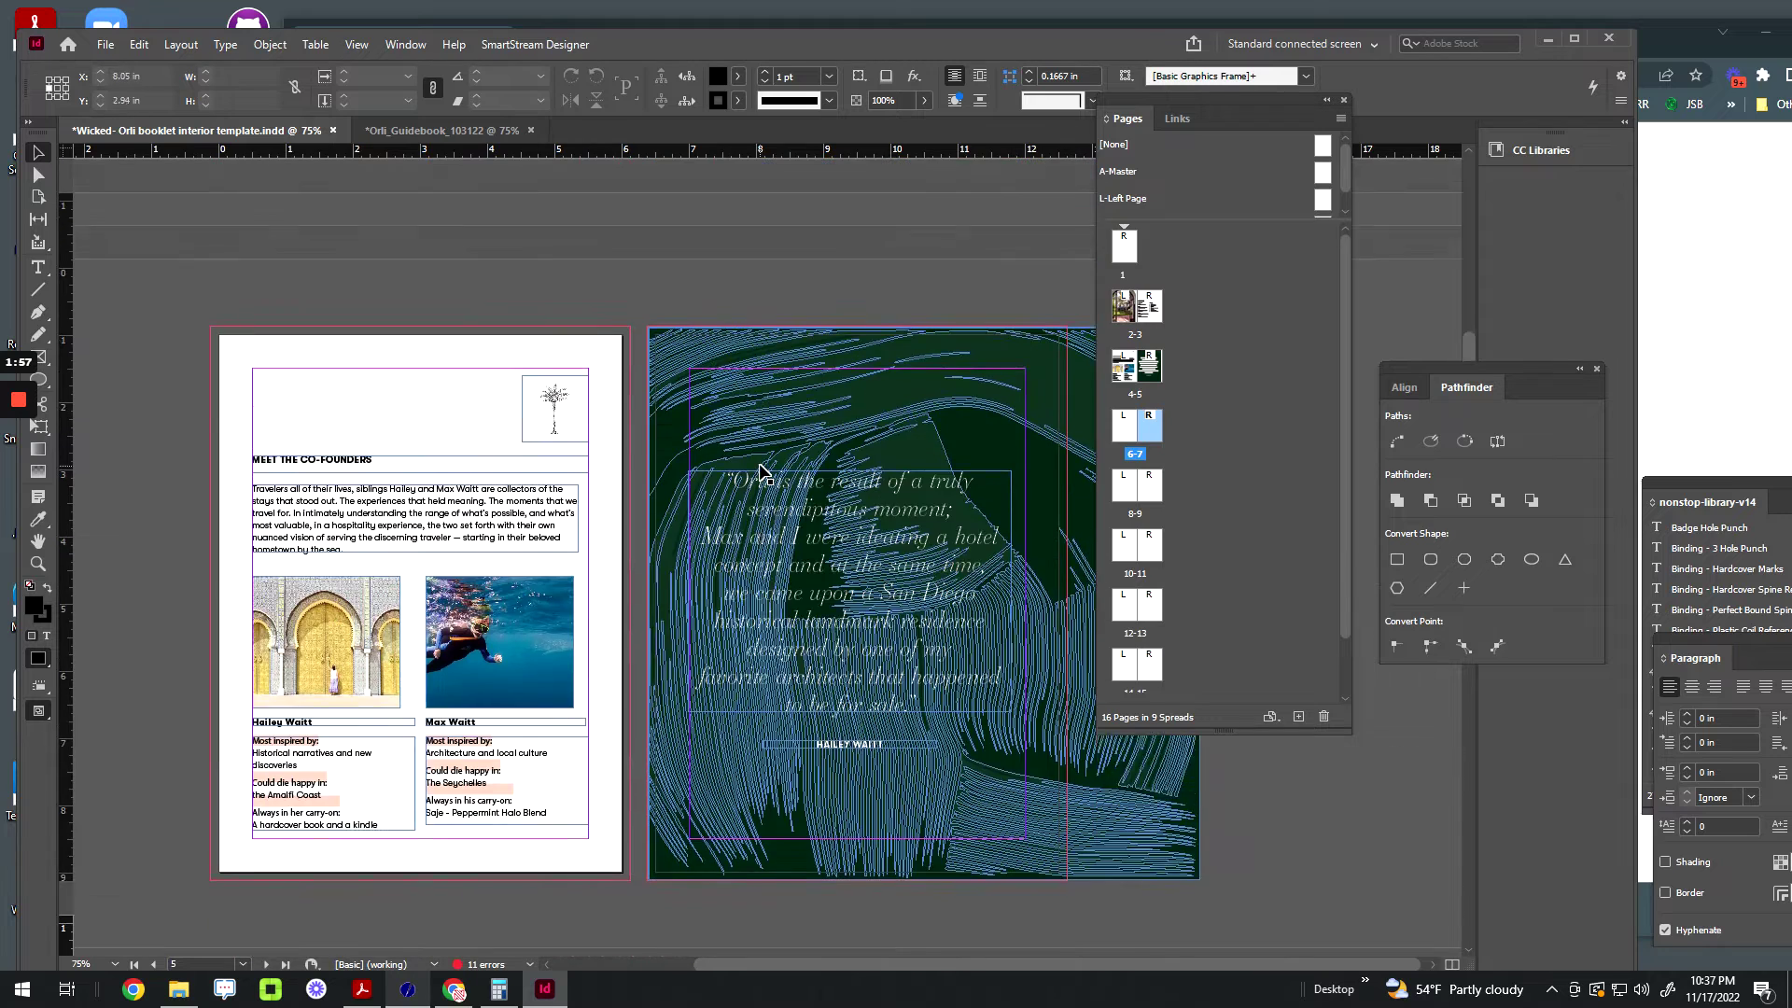
scroll(759, 467, "up", 6)
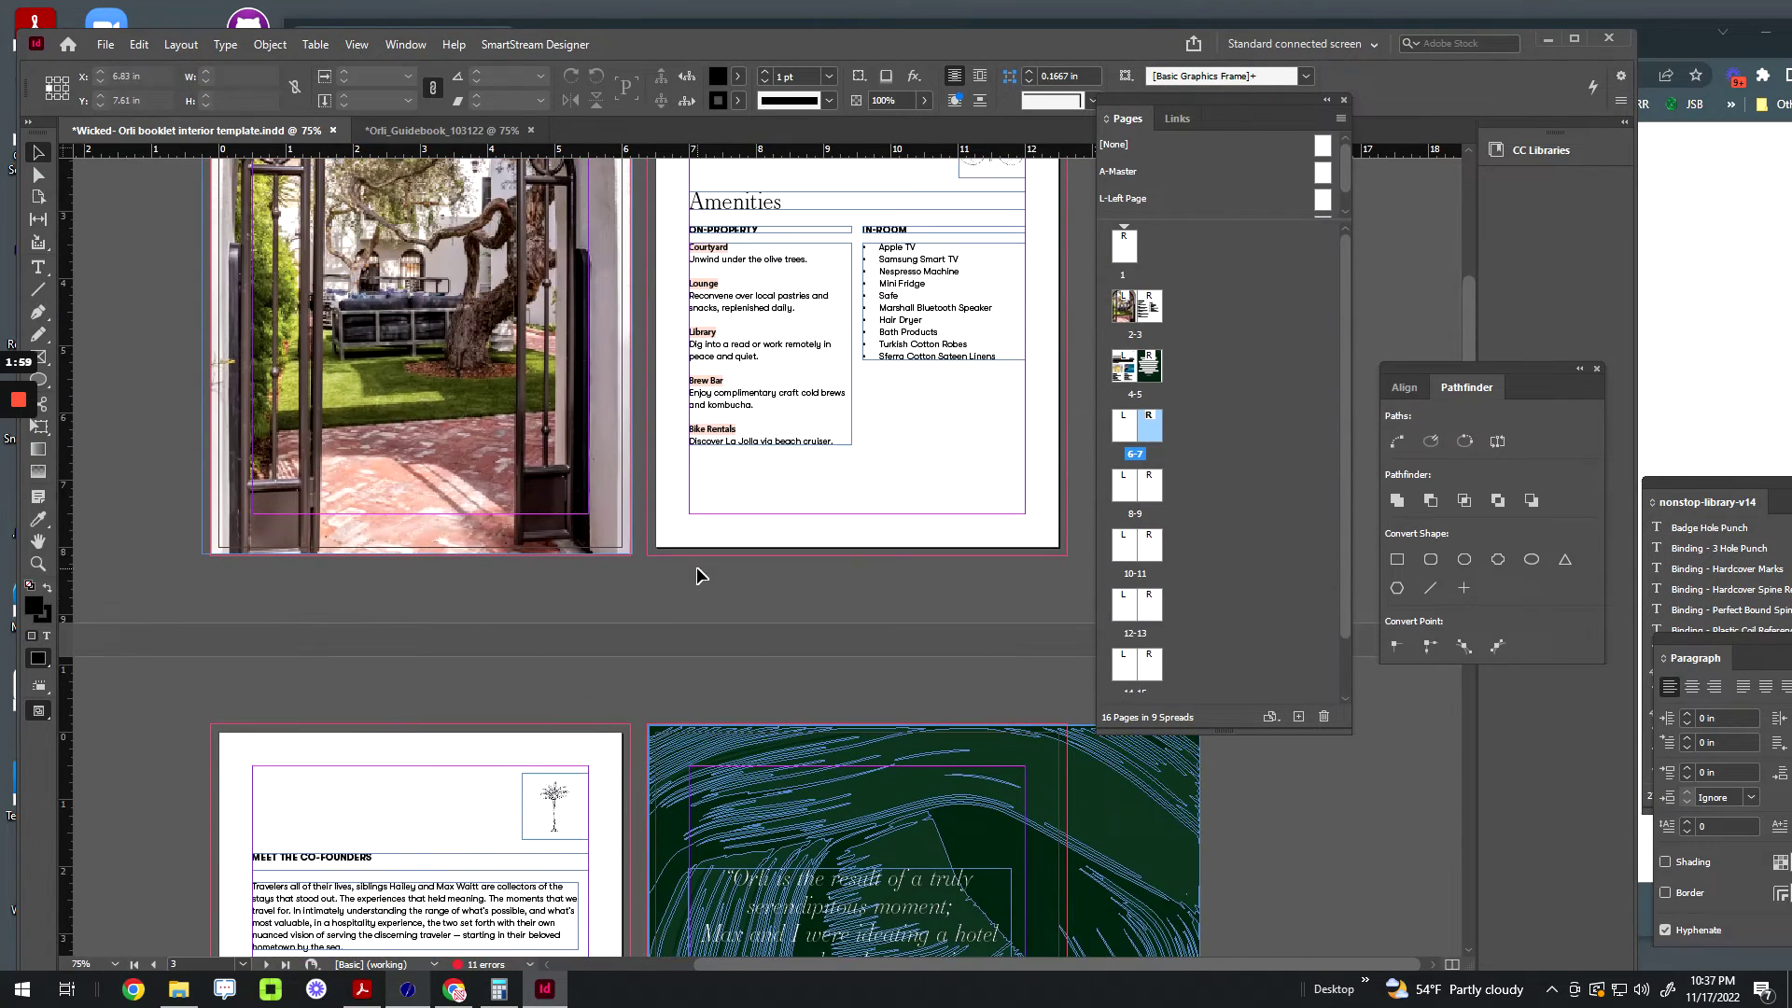
Step: In Orli_Guidebook, select page 07 and turn off Allow Selected Spread to Shuffle
left_click(463, 127)
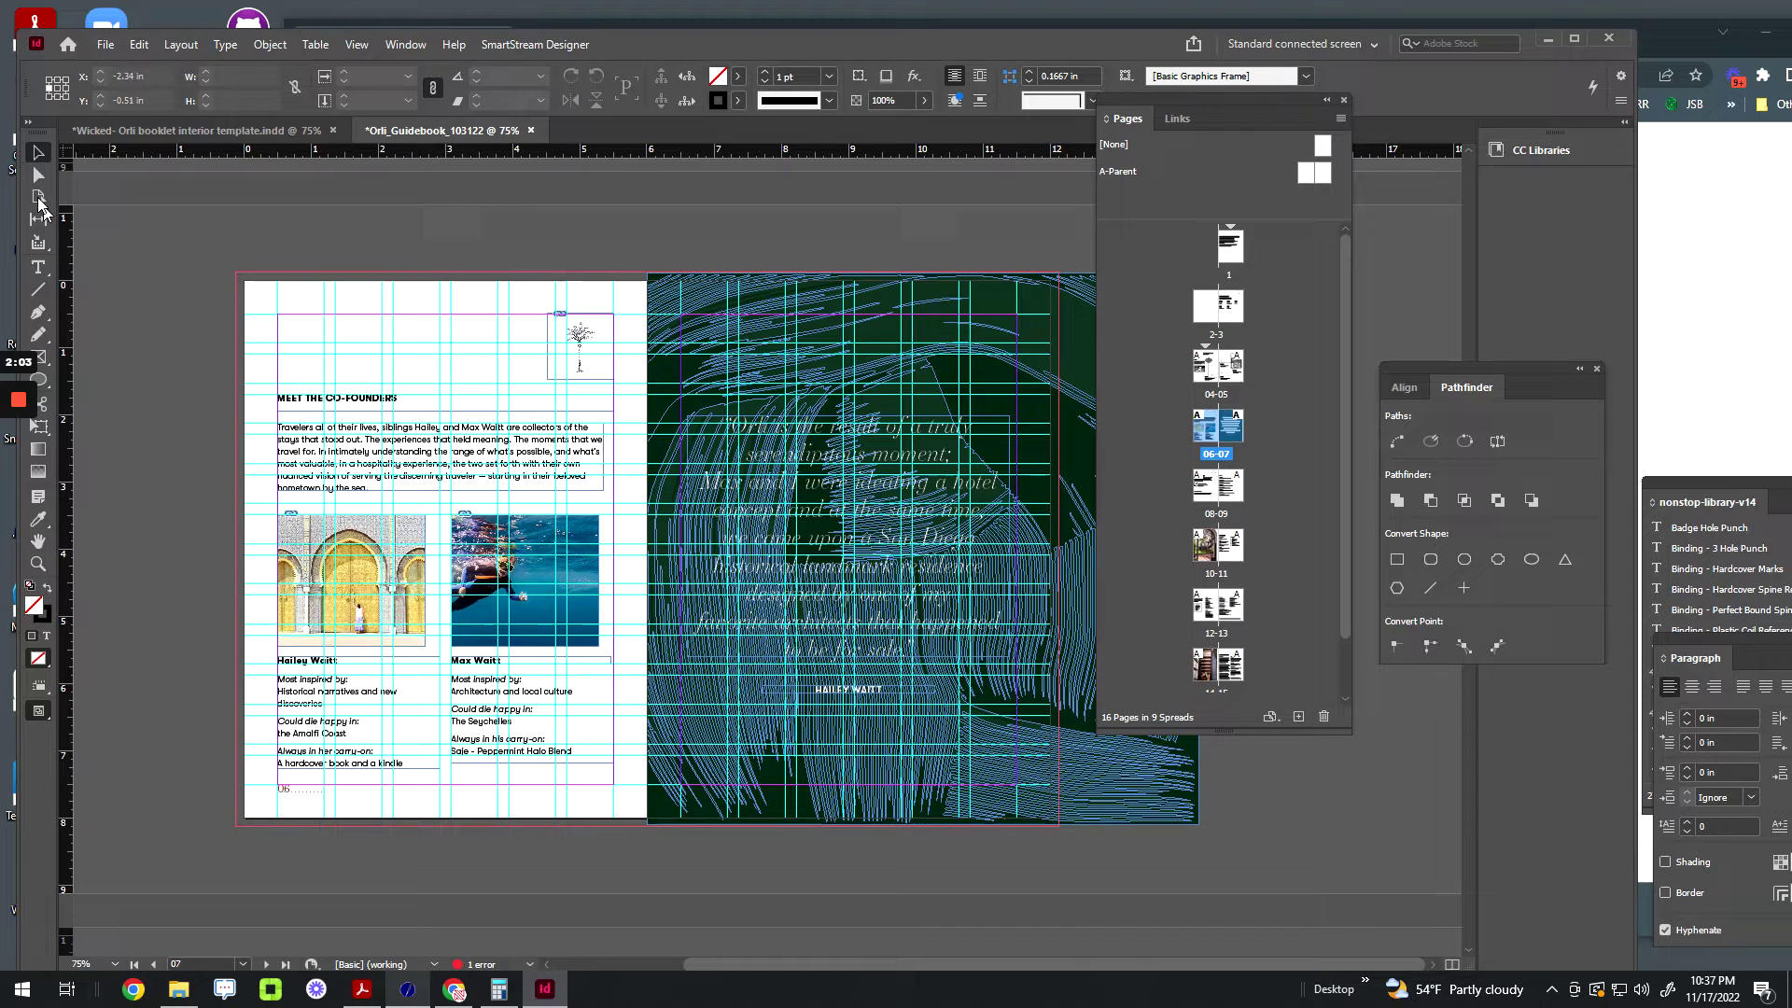
left_click(39, 196)
left_click(938, 294)
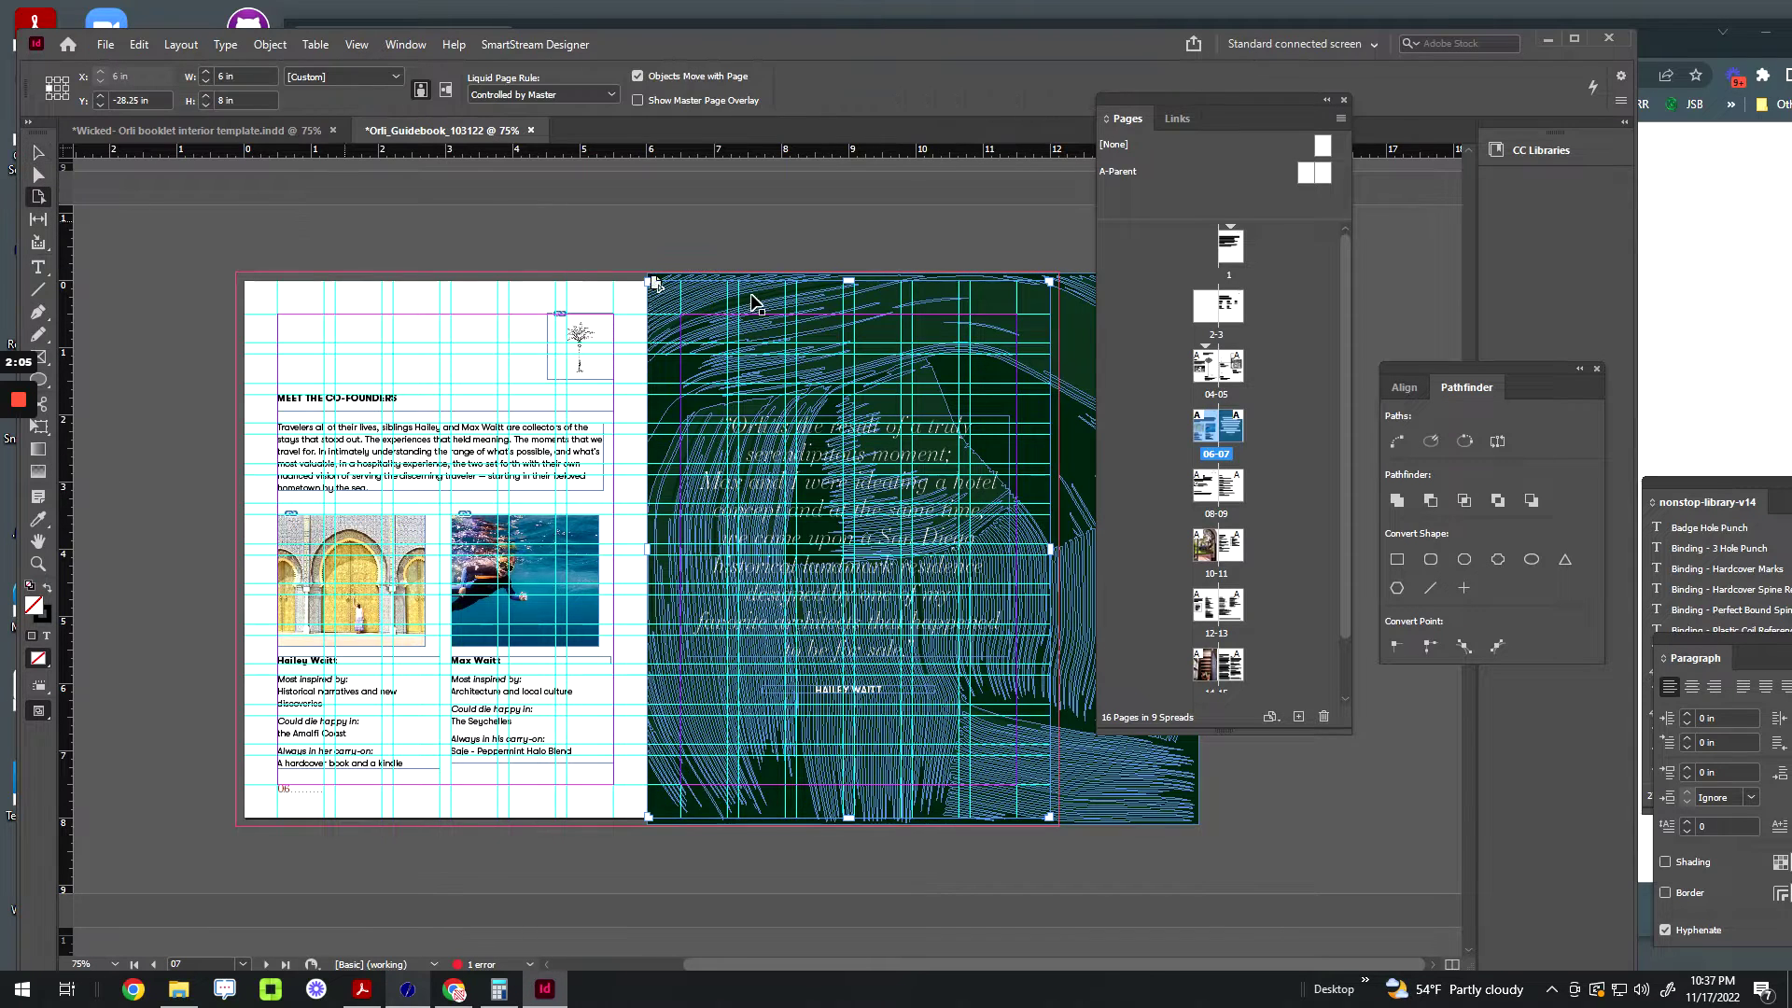
left_click(597, 232)
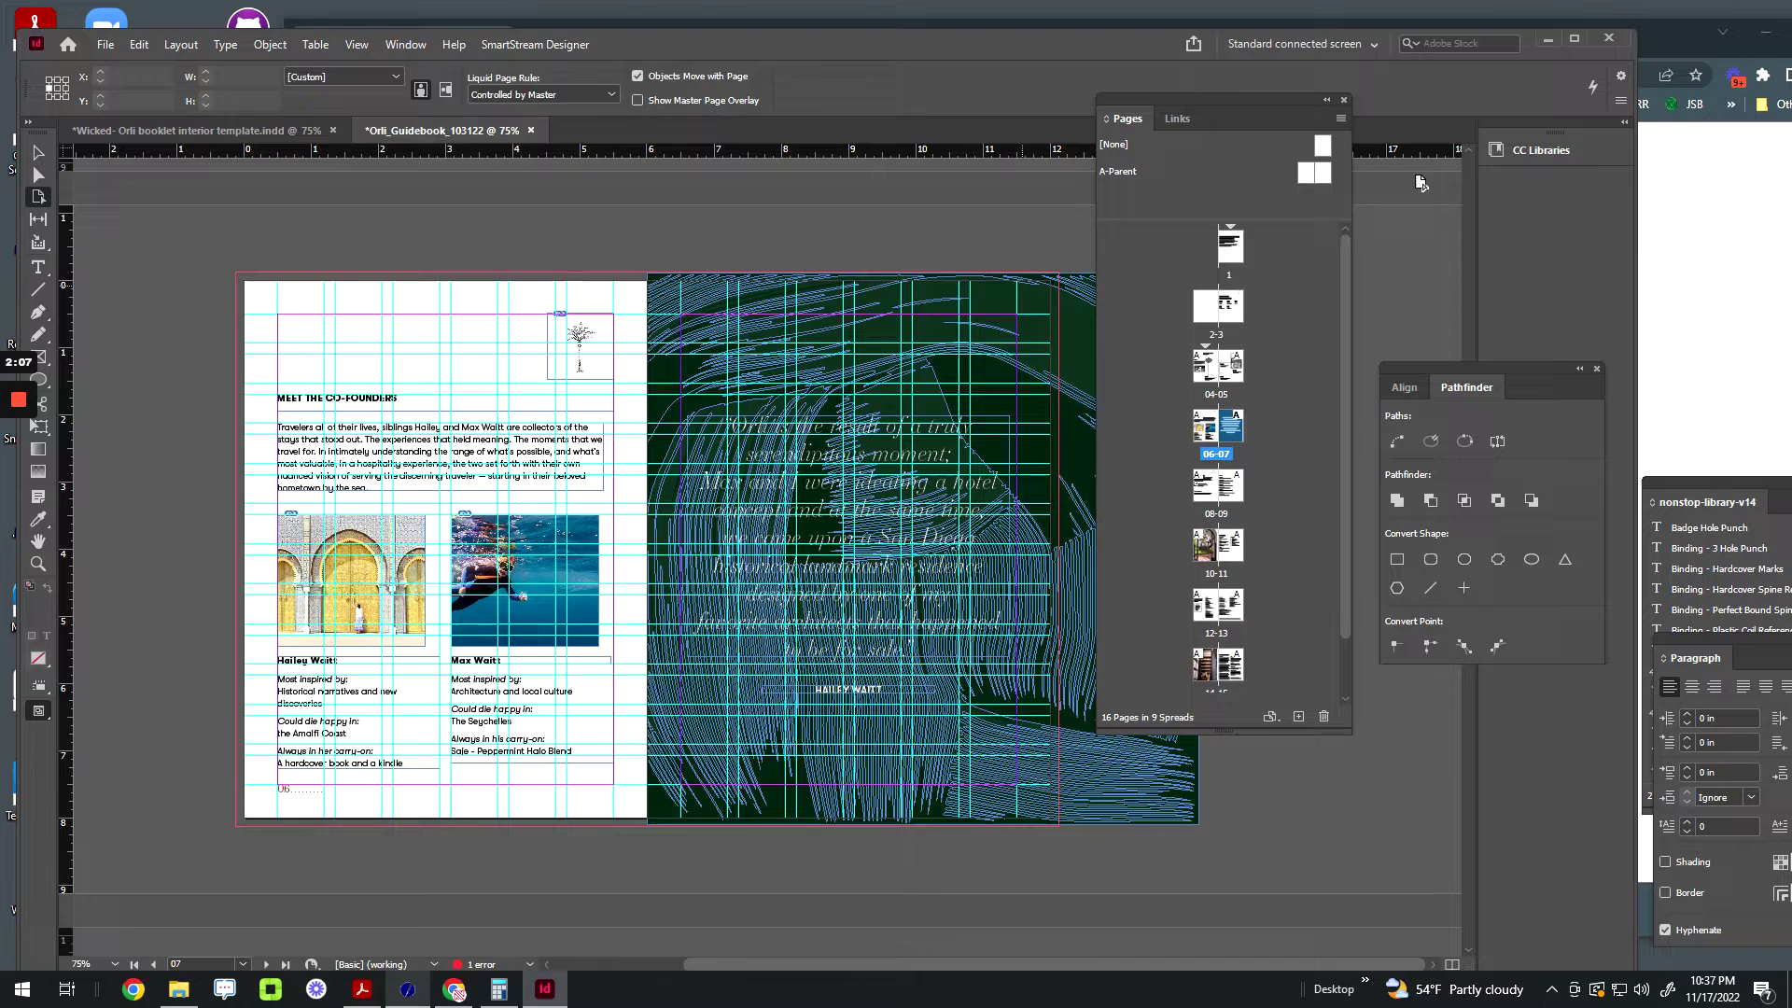
left_click(1342, 118)
left_click(1478, 400)
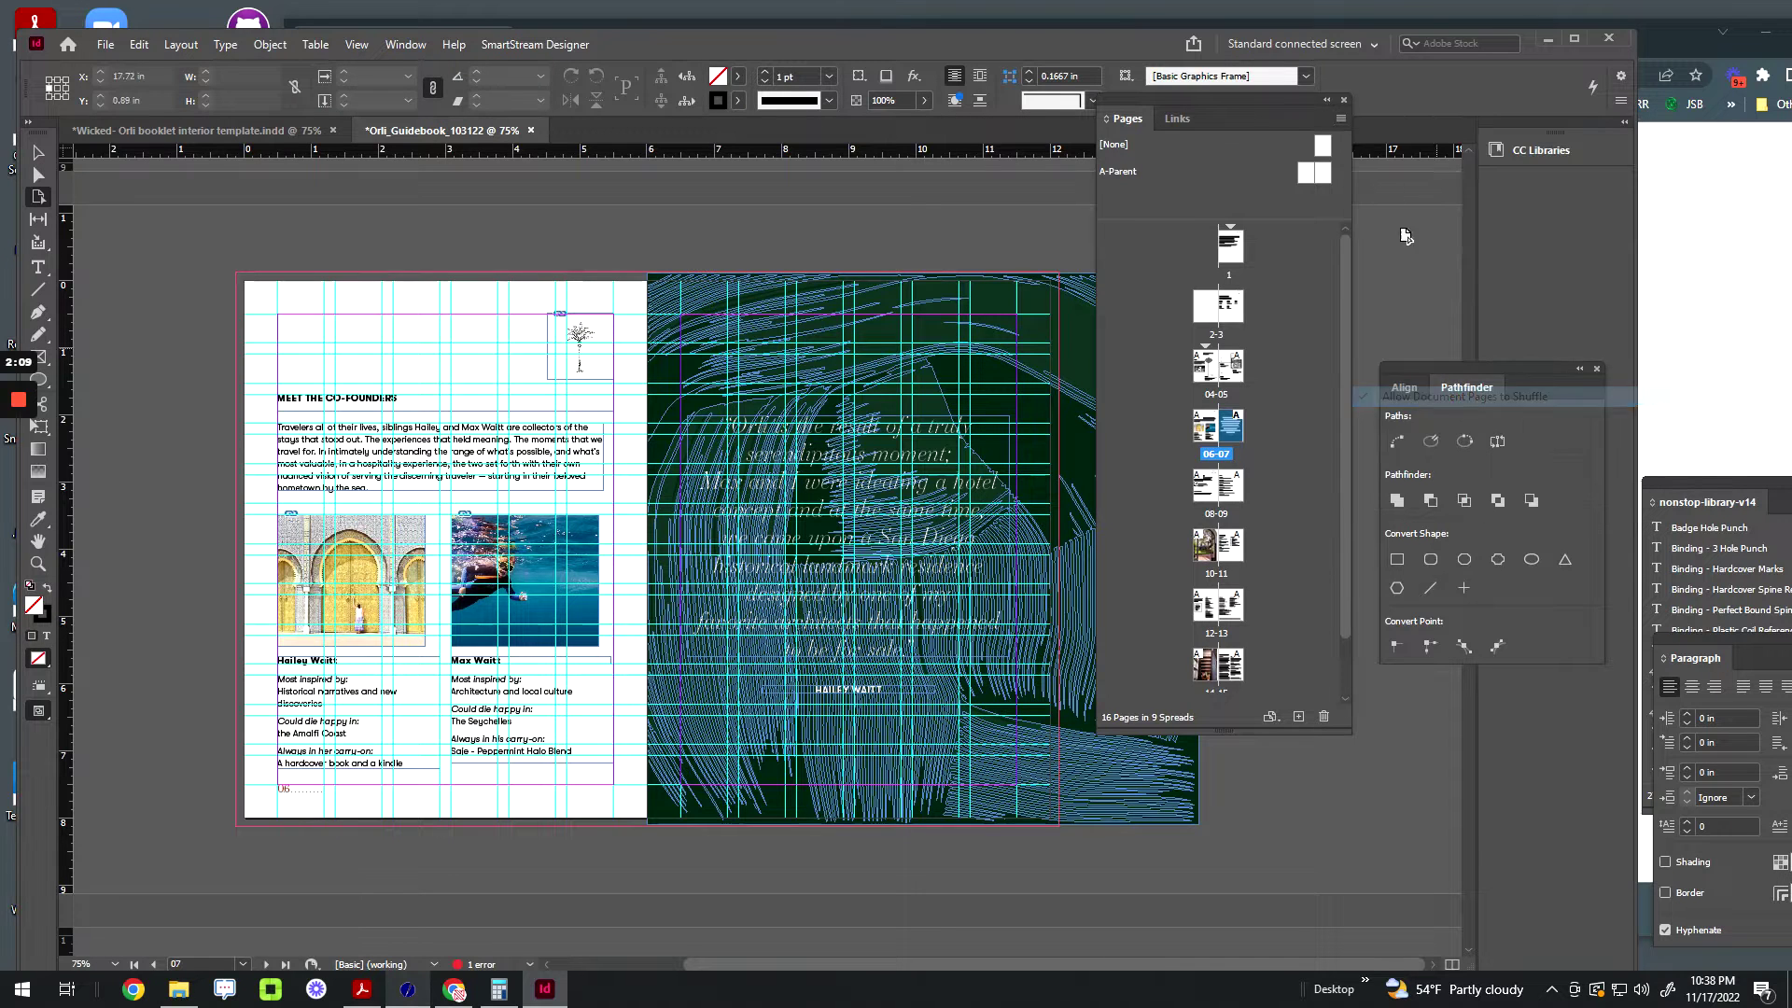
left_click(1341, 118)
left_click(822, 229)
left_click(733, 341)
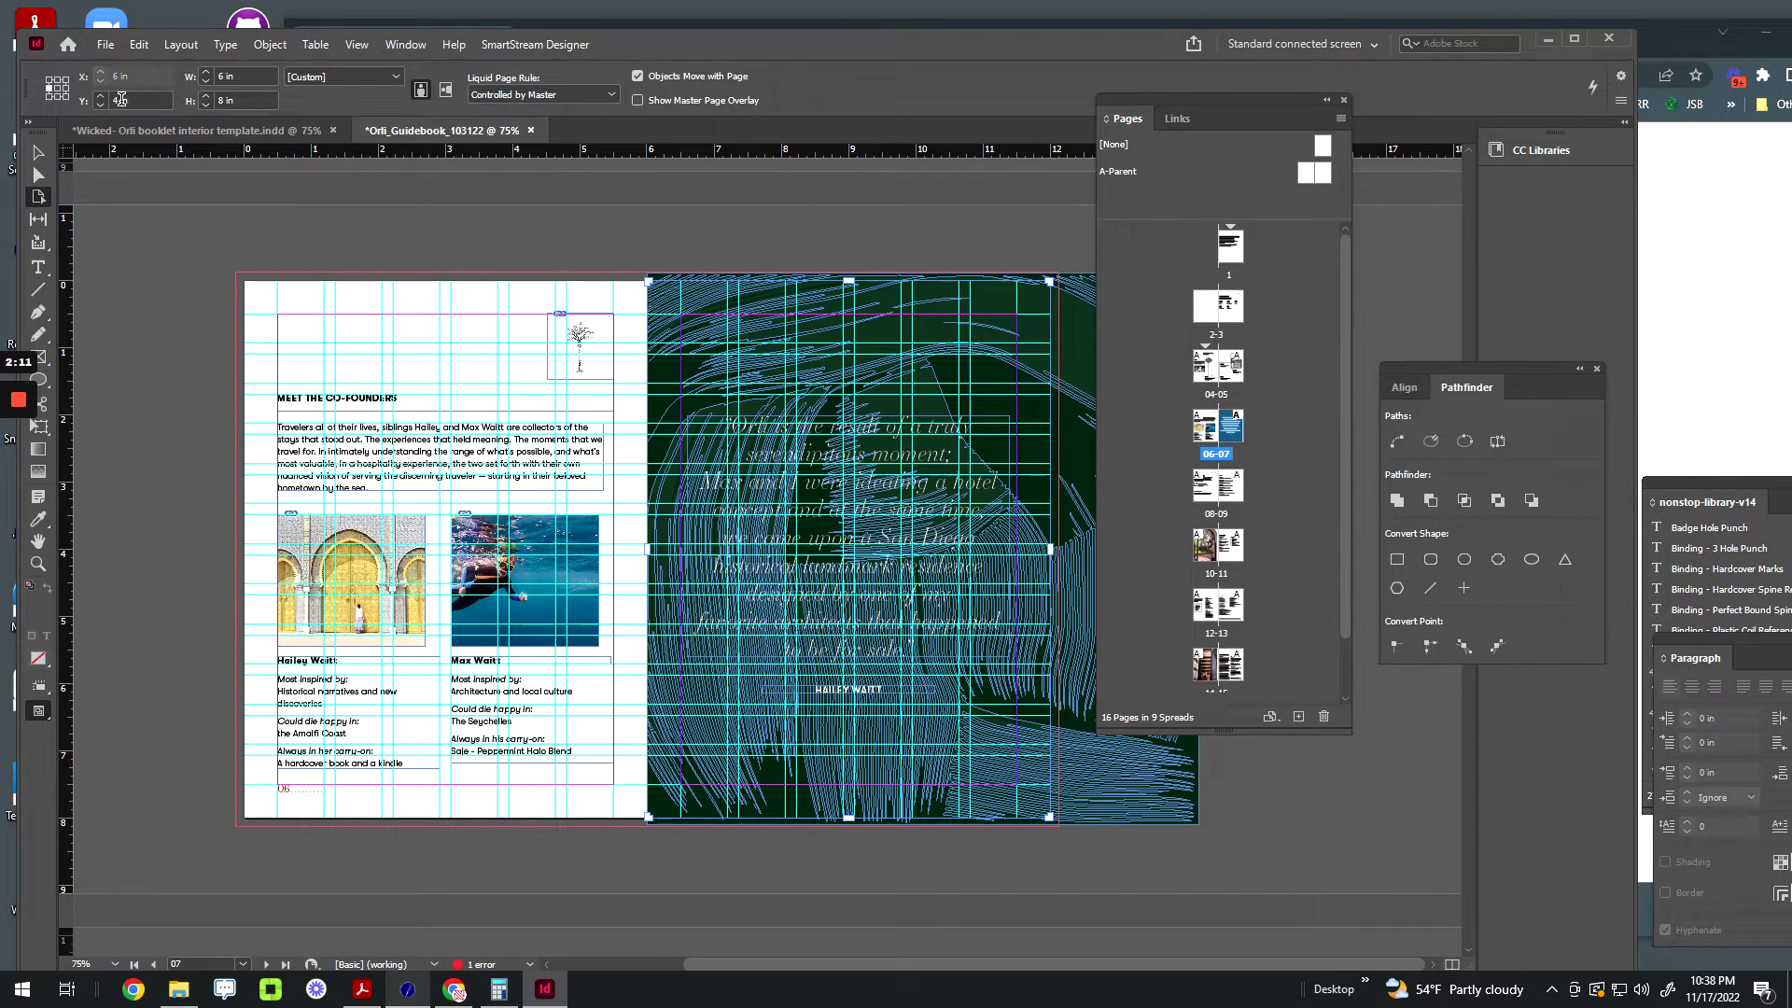
left_click(1342, 118)
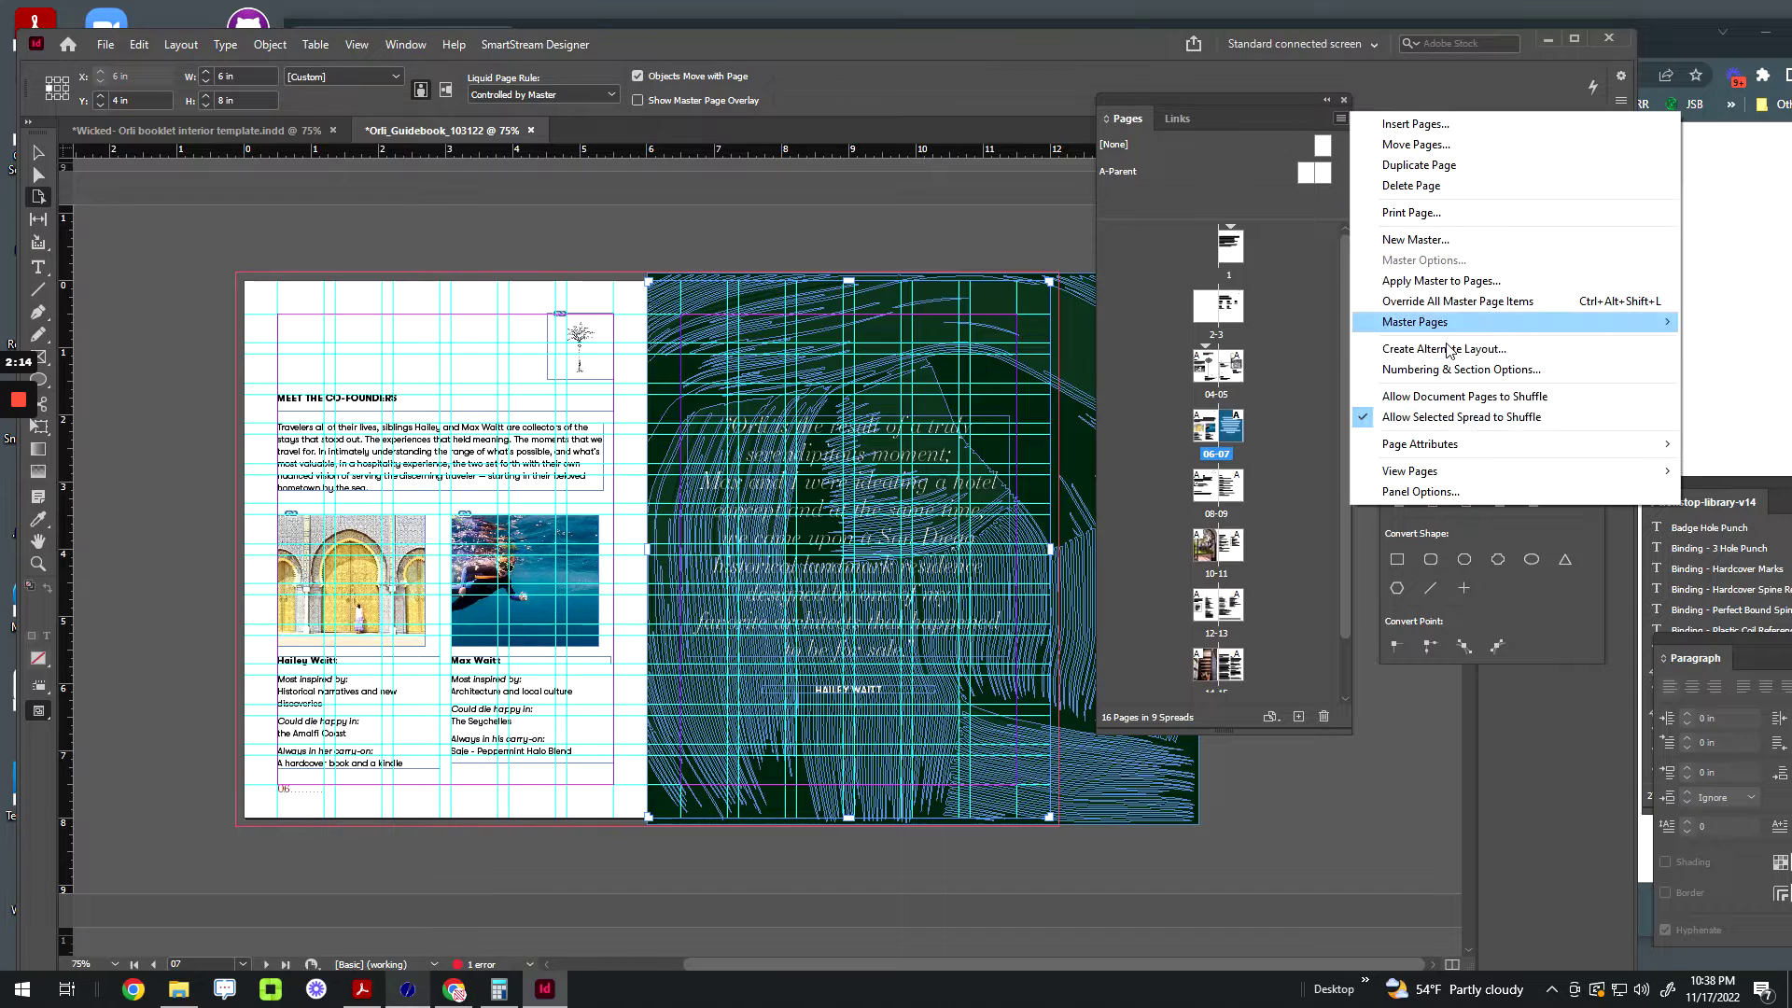
left_click(1475, 417)
left_click(782, 344)
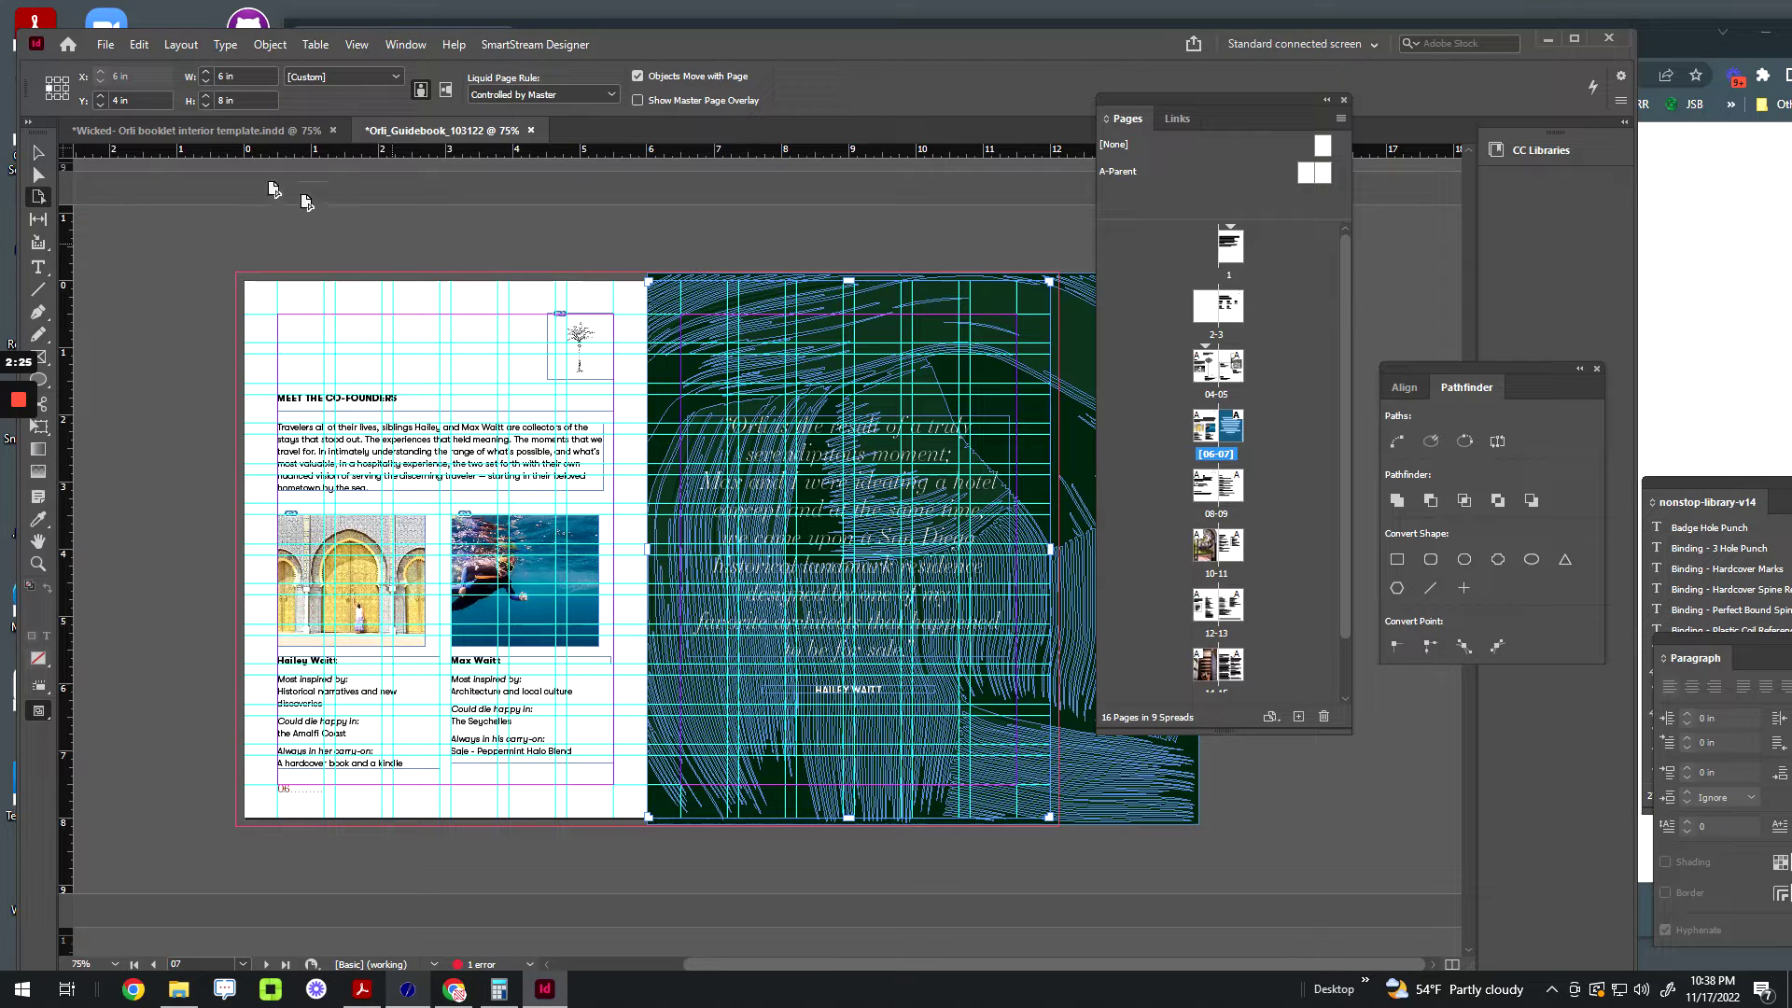
Step: Move the InDesign window aside to read the wire-o facing-pages article in Chrome
left_click(251, 132)
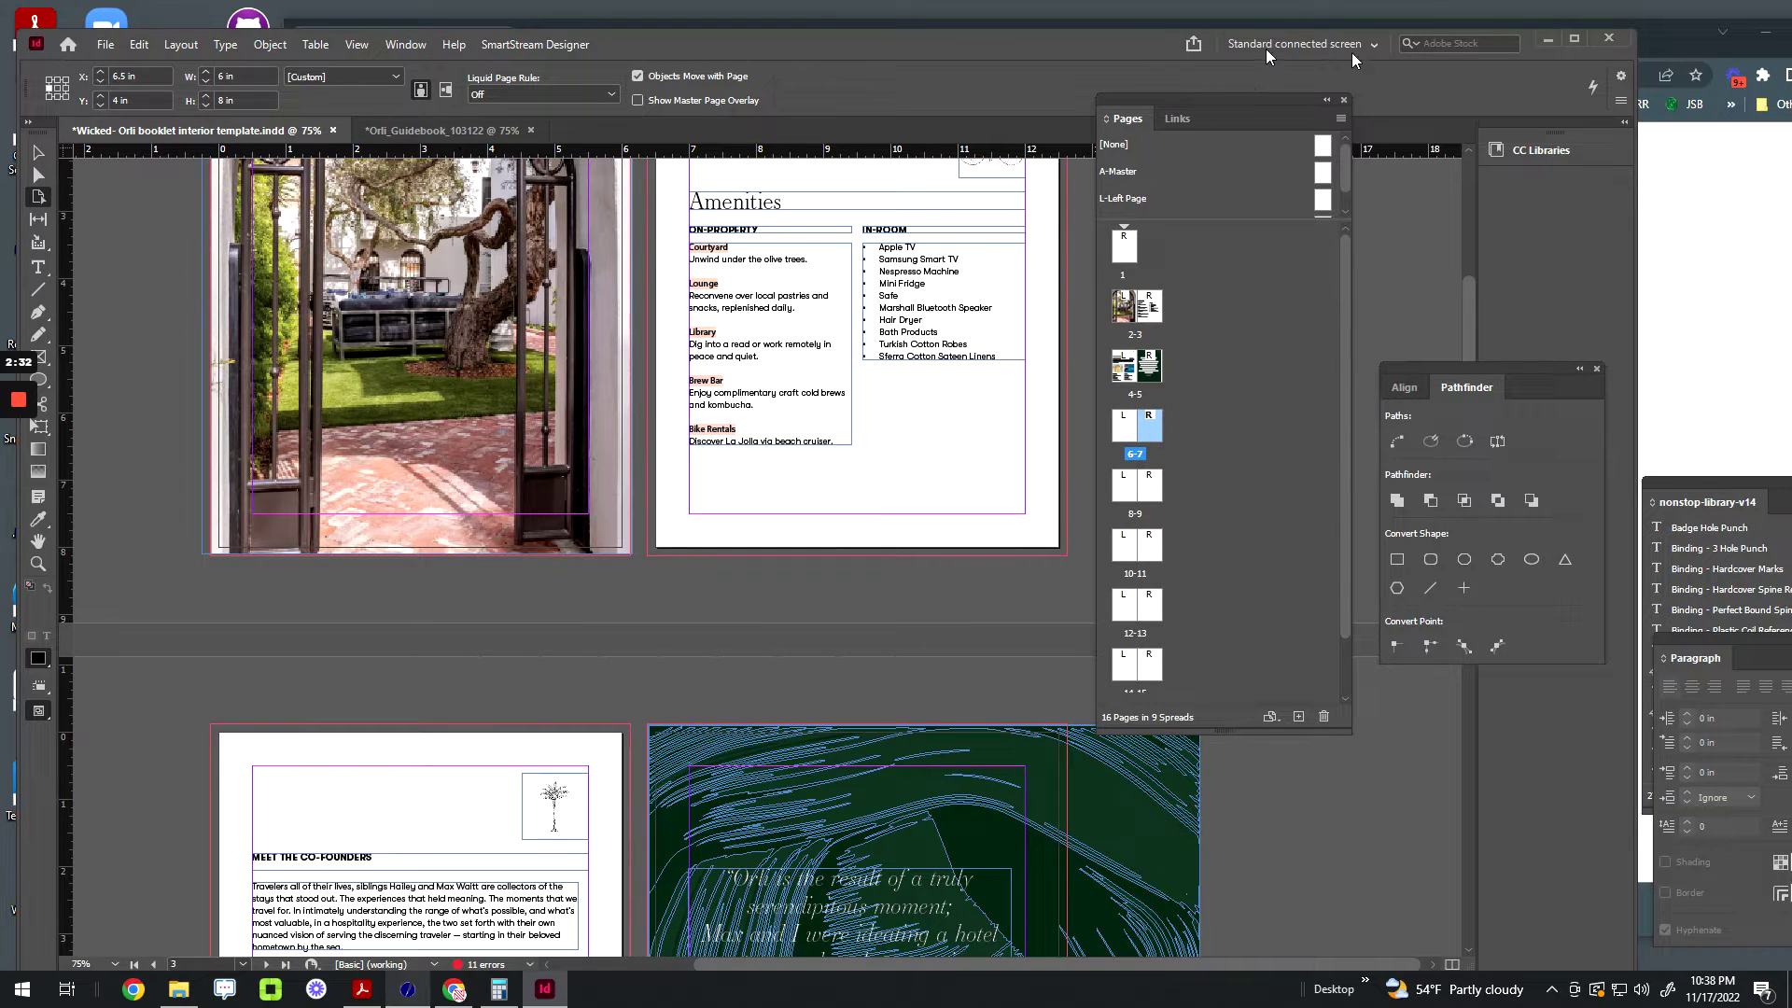
mouse_move(1022, 41)
left_mouse_down()
mouse_move(1005, 78)
mouse_move(1001, 27)
left_mouse_up()
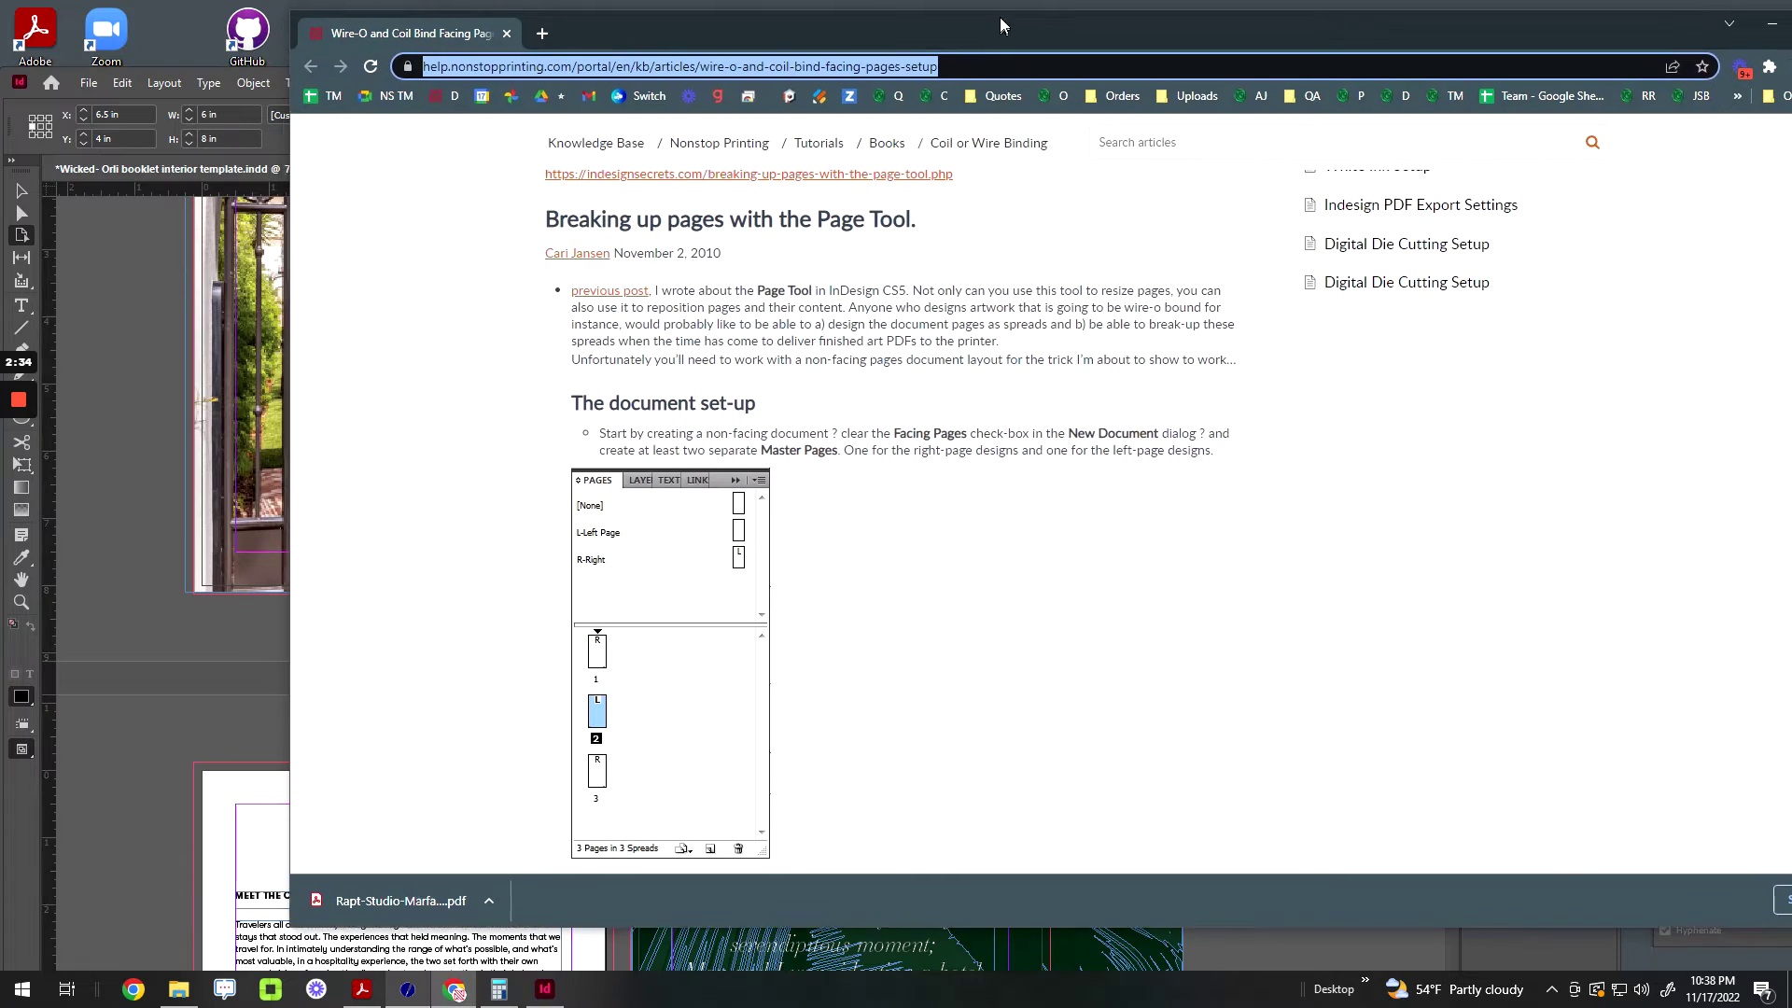
scroll(689, 462, "up", 5)
scroll(689, 462, "down", 12)
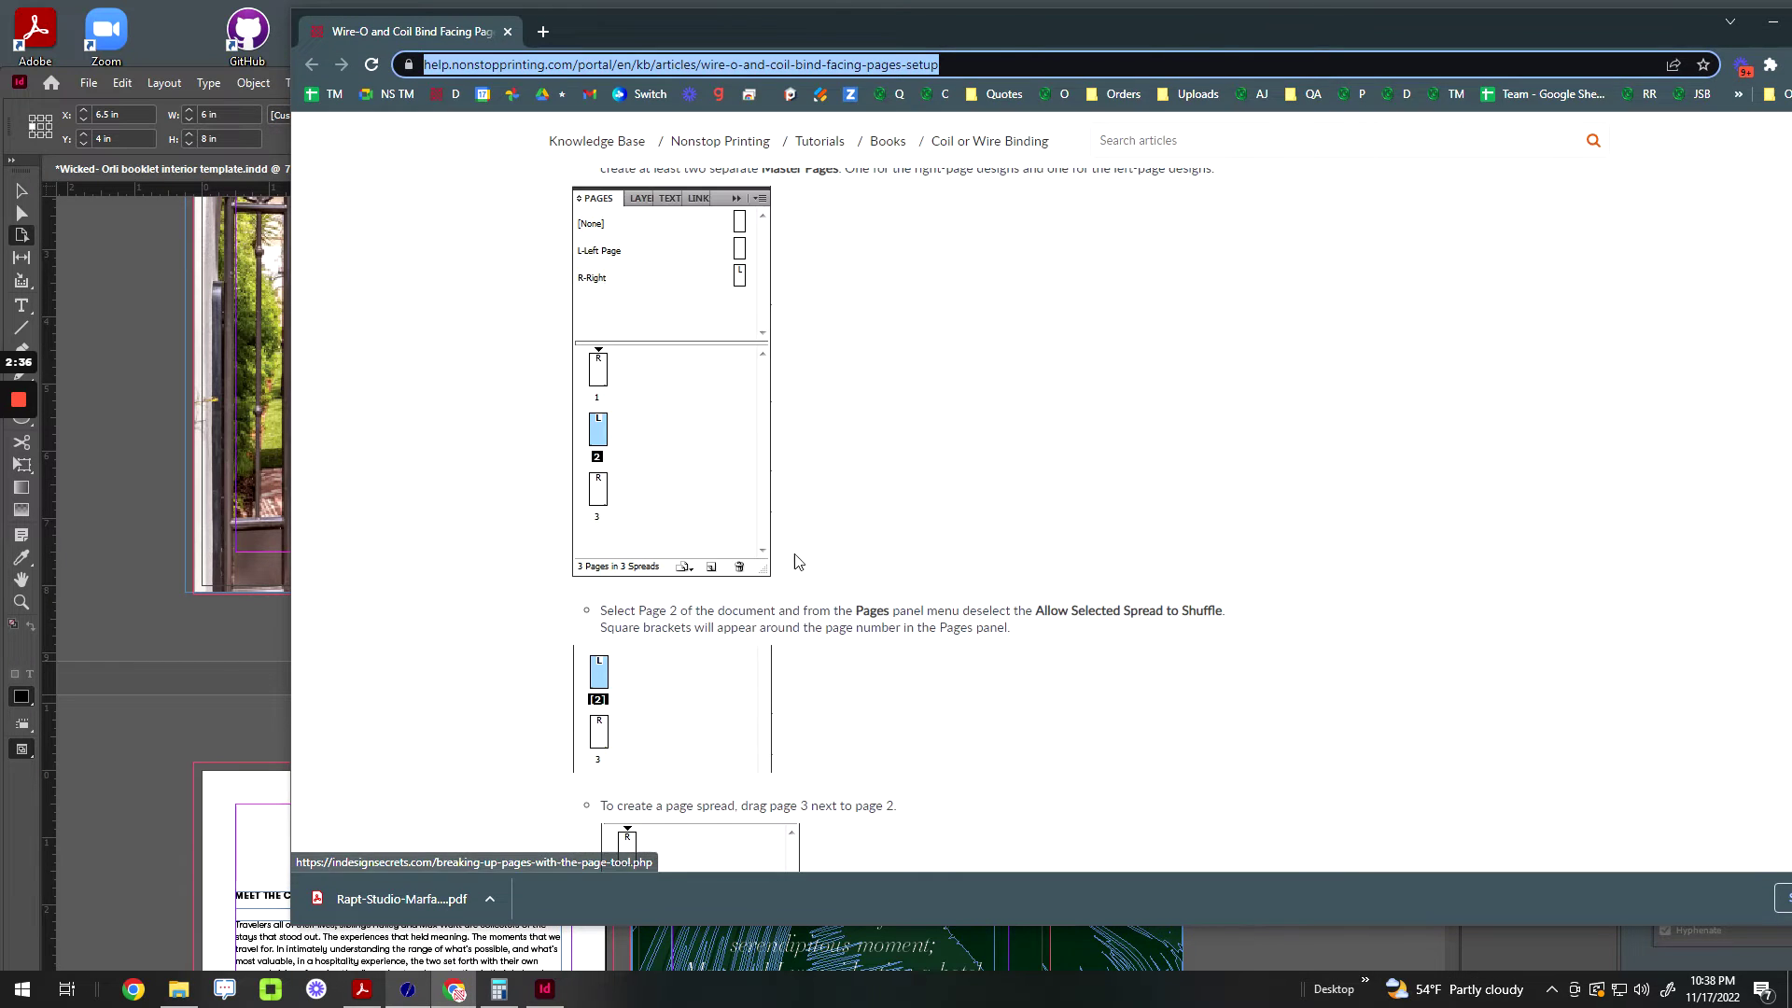
Step: Scroll through the Wicked booklet template, then bring the Orli_Guidebook document forward
left_click(222, 644)
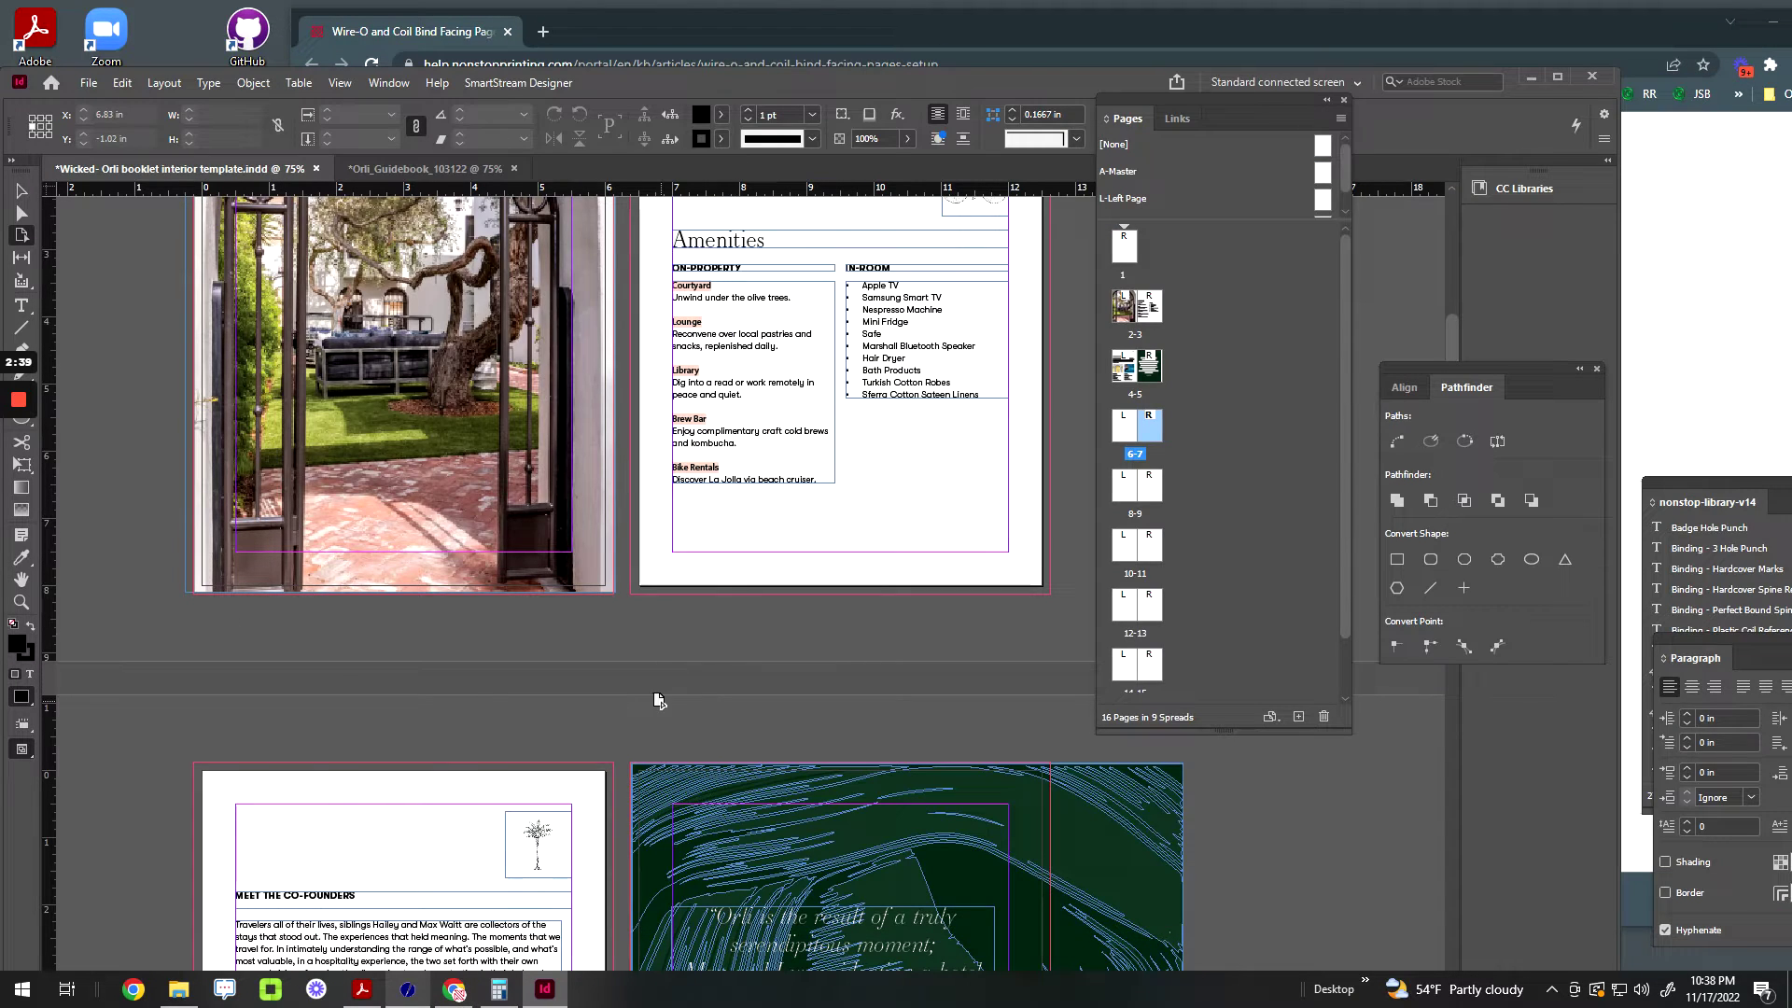
scroll(654, 691, "down", 5)
scroll(617, 676, "up", 14)
scroll(648, 558, "up", 4)
scroll(651, 574, "down", 20)
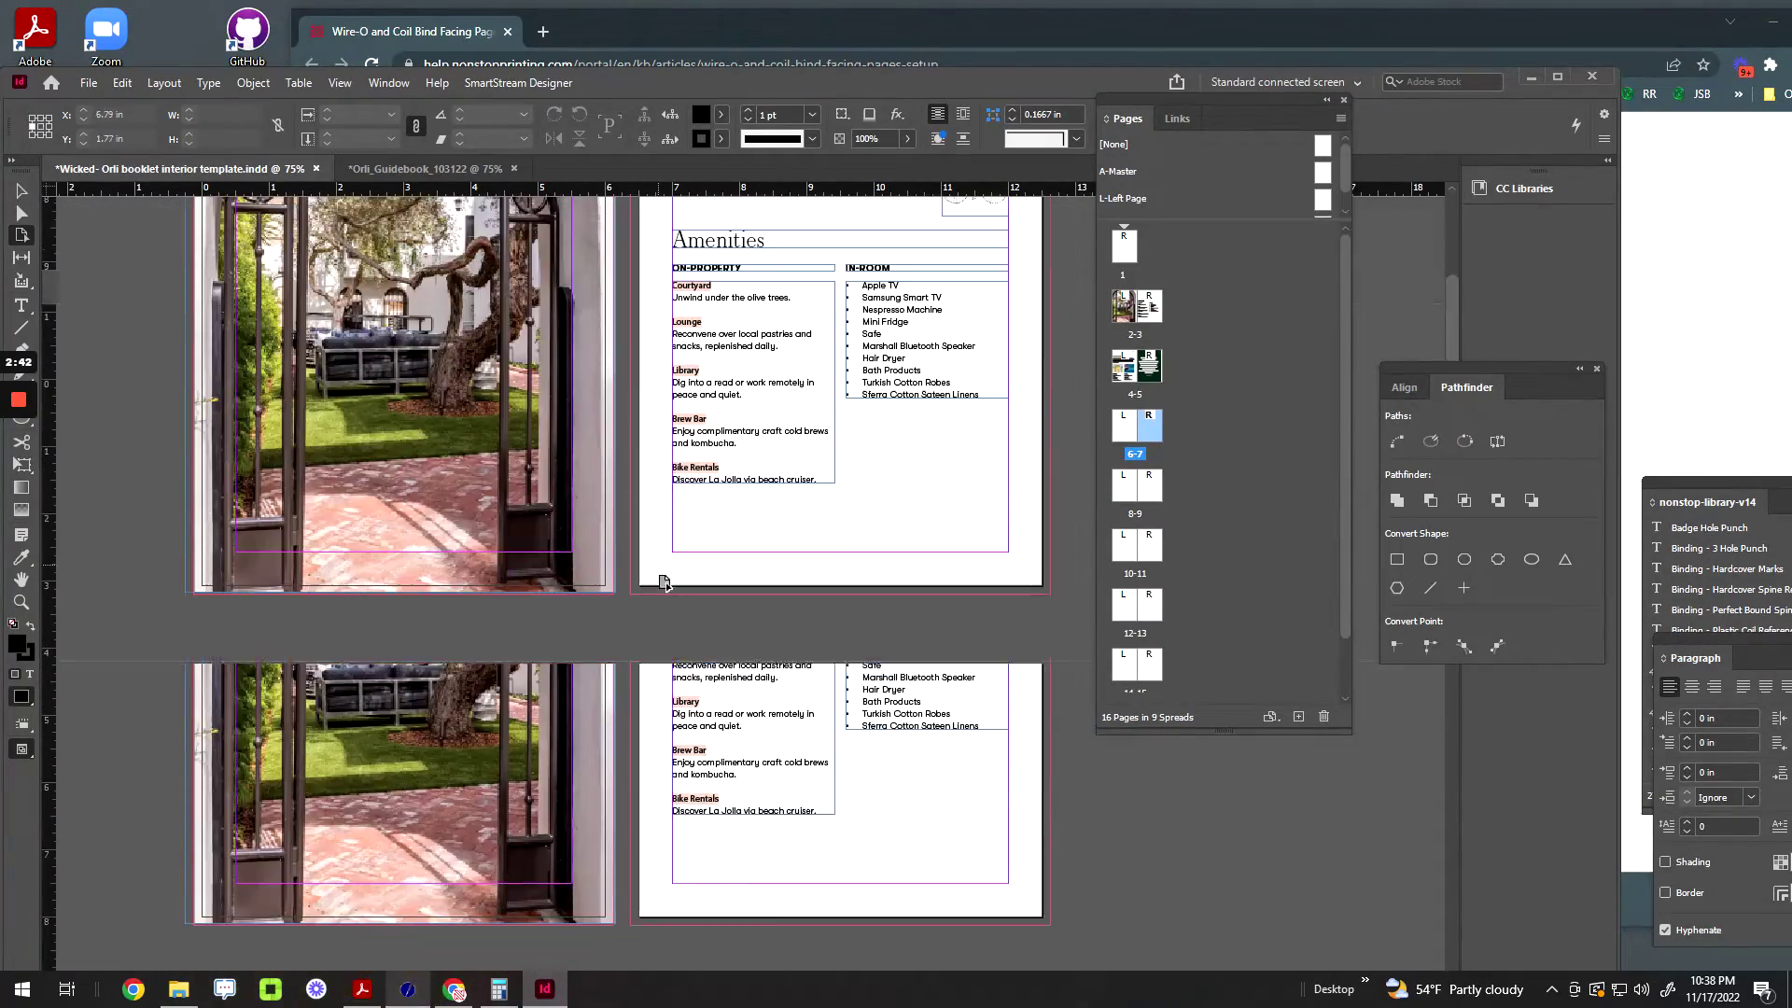
scroll(702, 670, "down", 5)
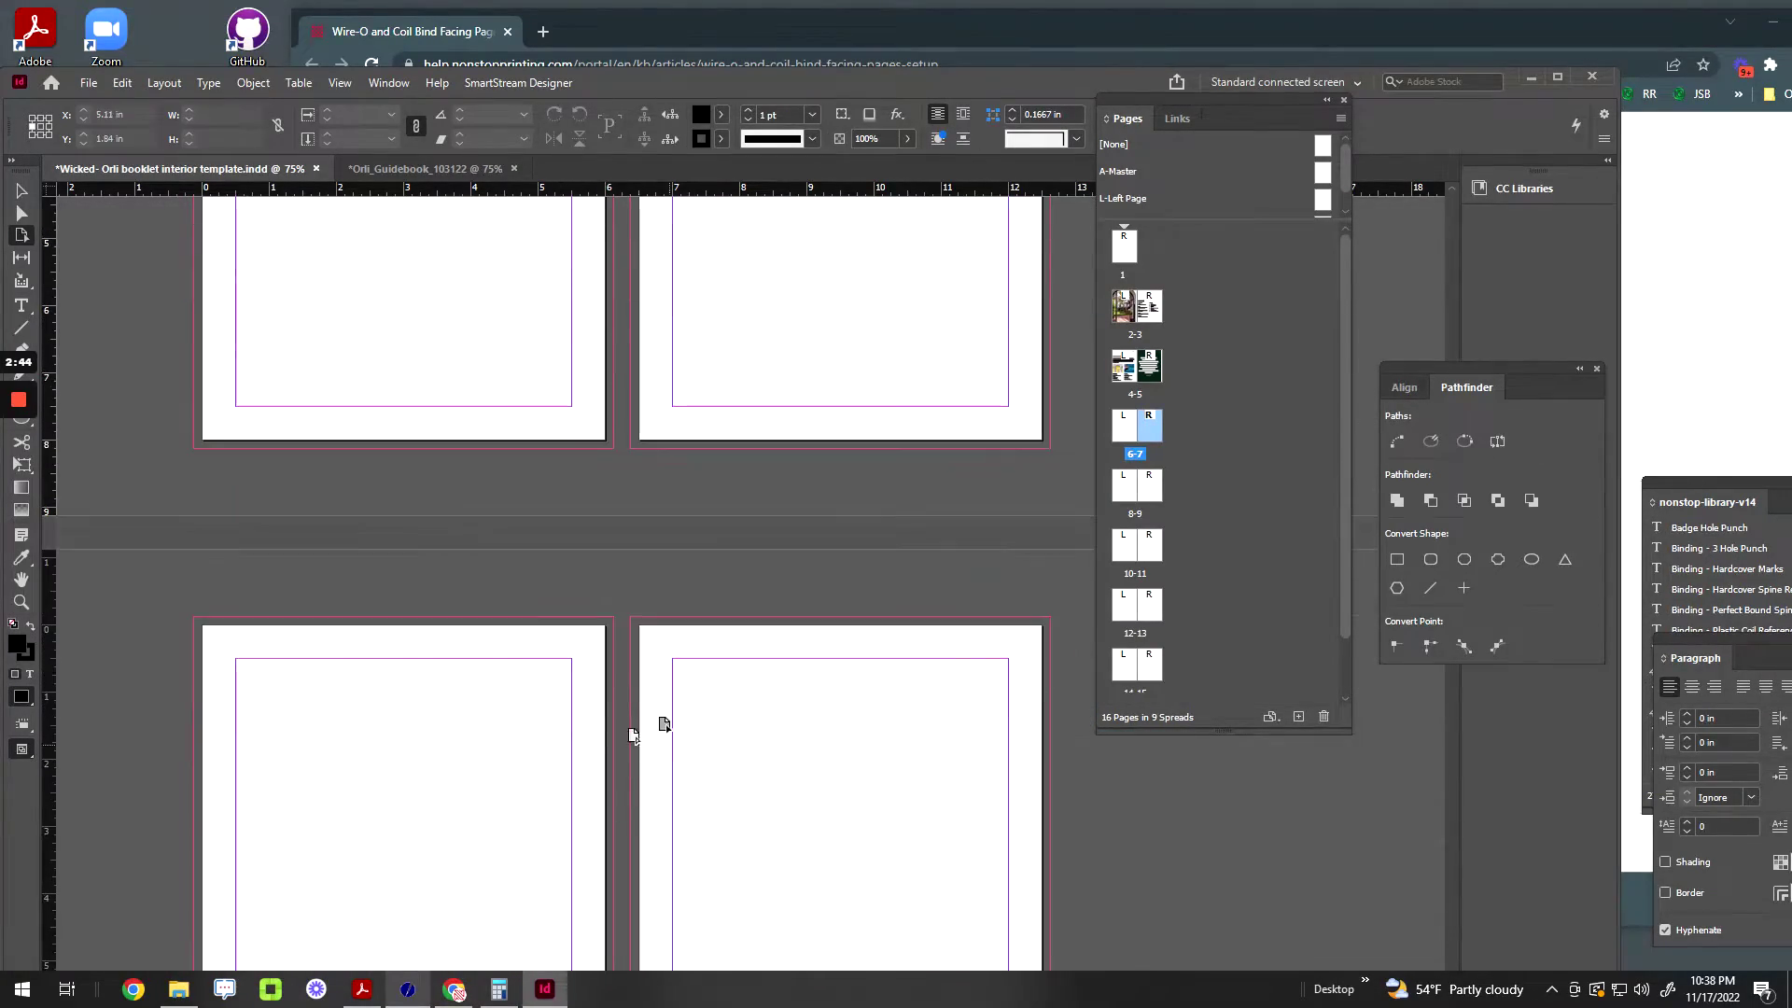
scroll(658, 721, "up", 9)
scroll(647, 732, "up", 4)
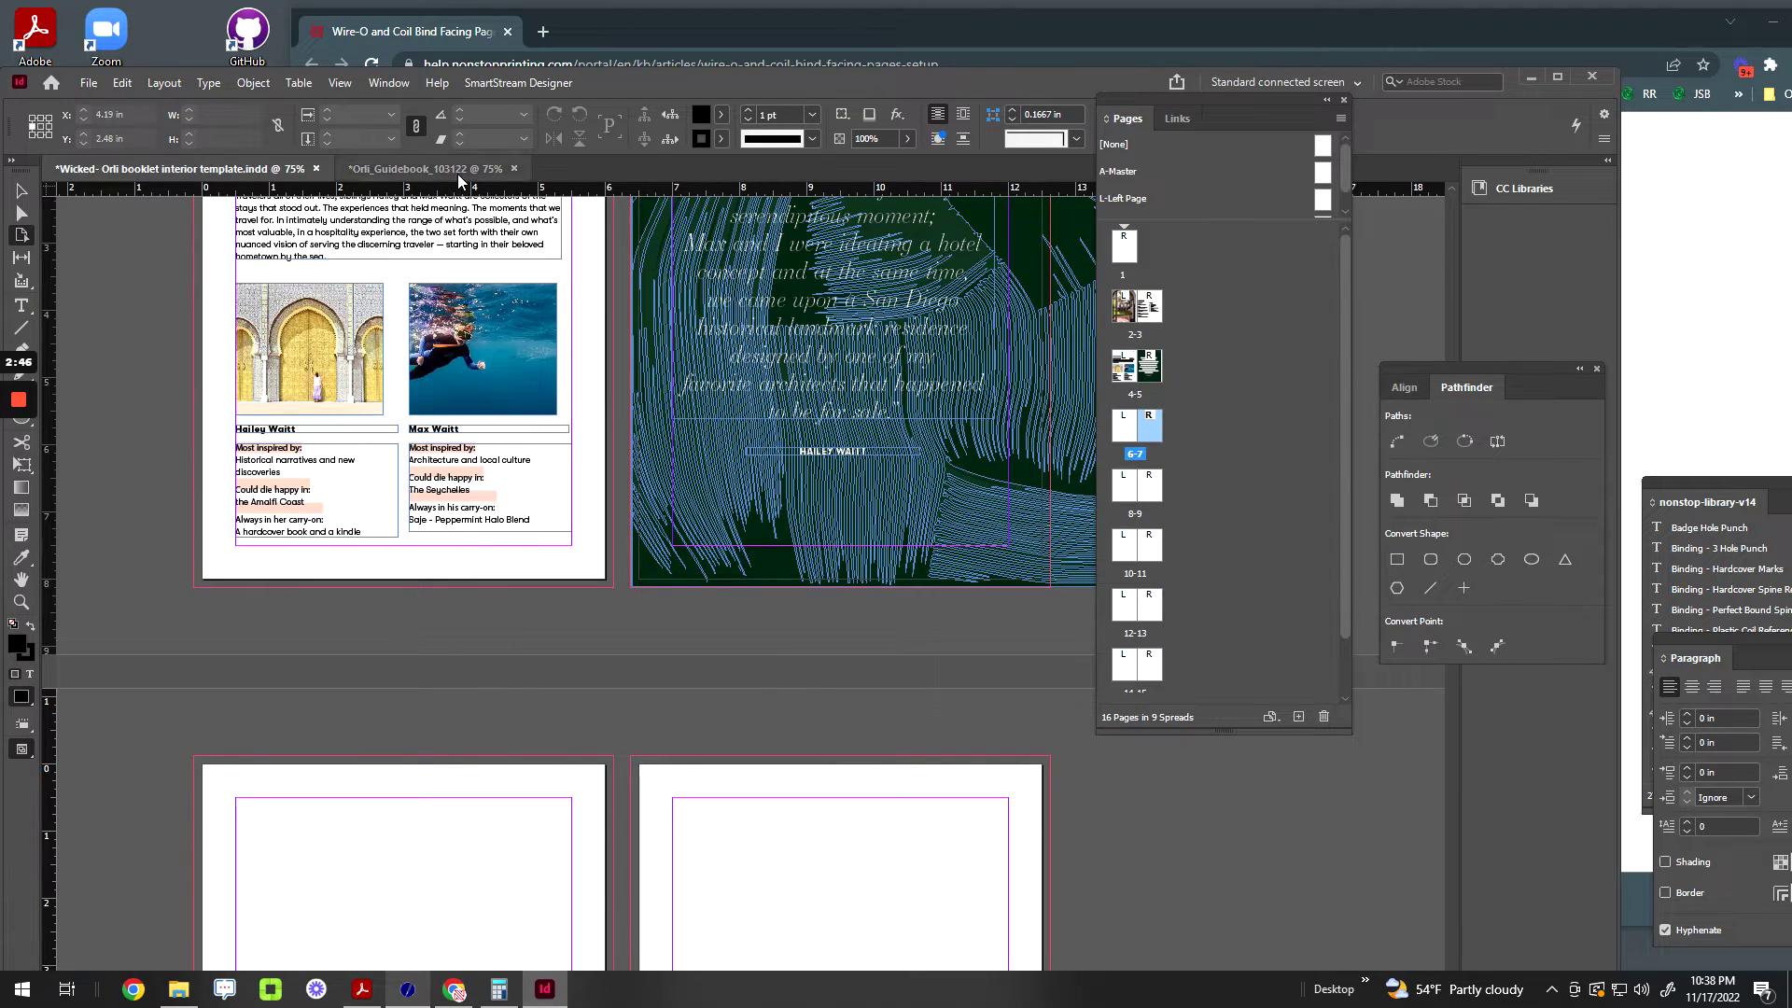
left_click(425, 168)
left_click(178, 168)
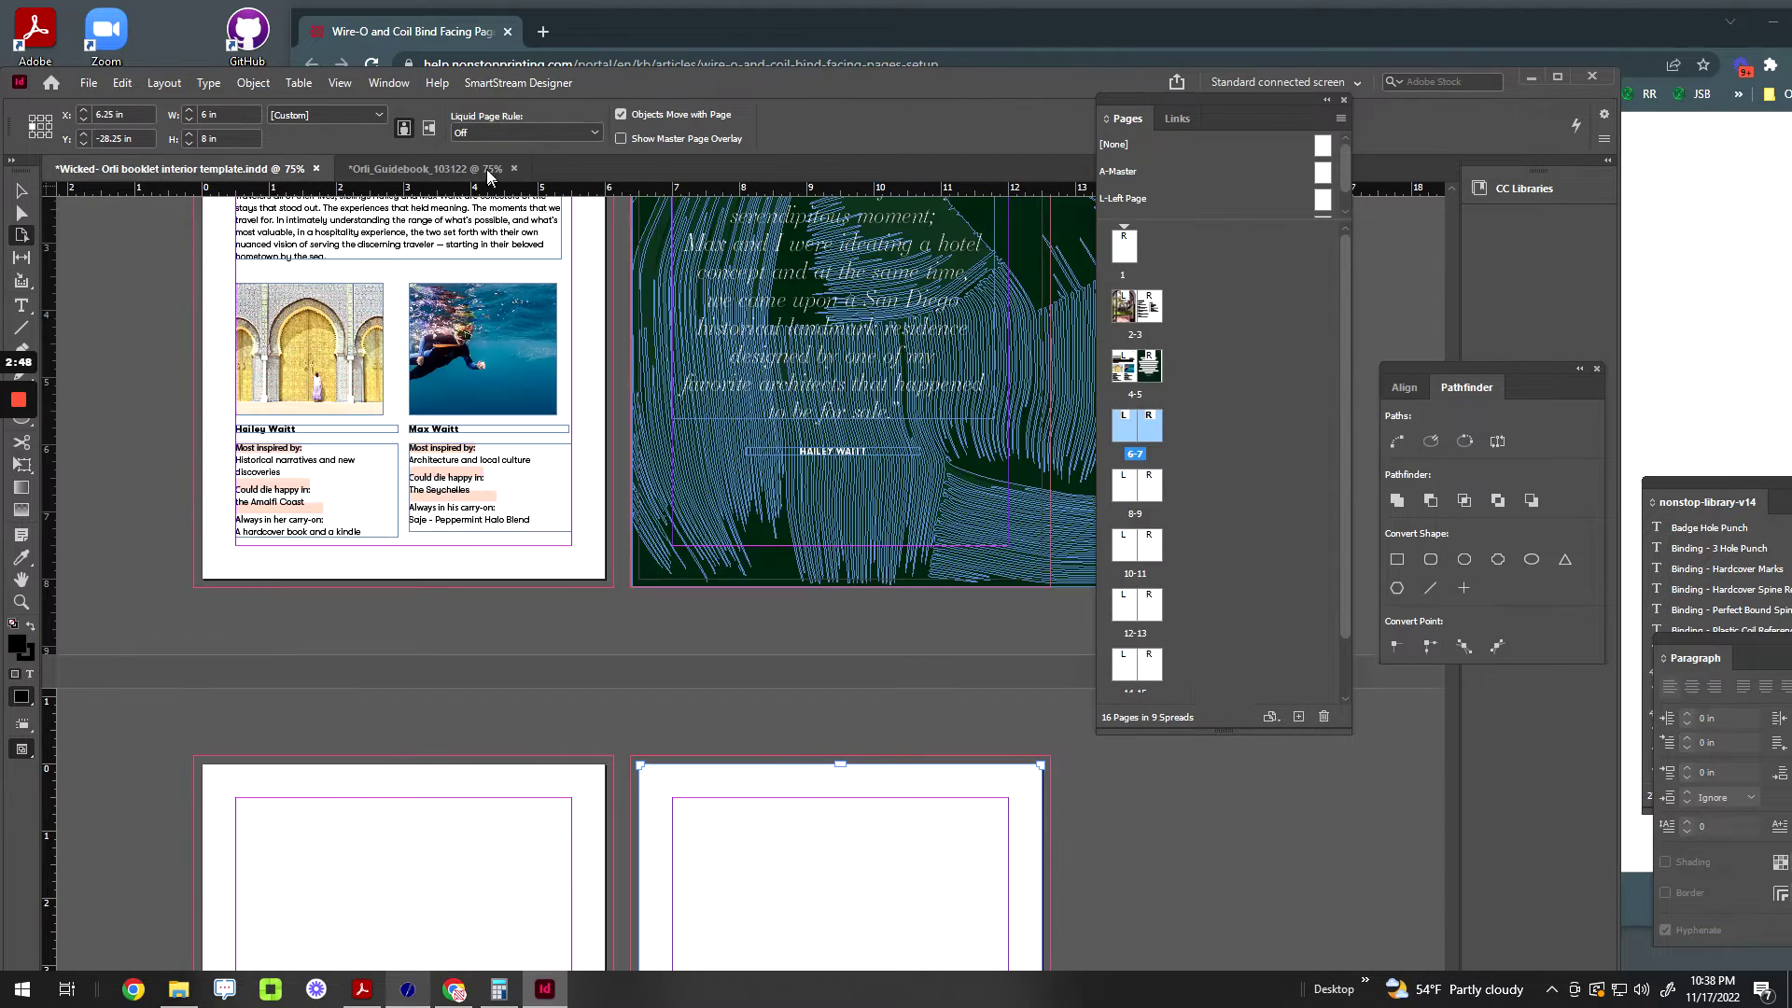
left_click(393, 168)
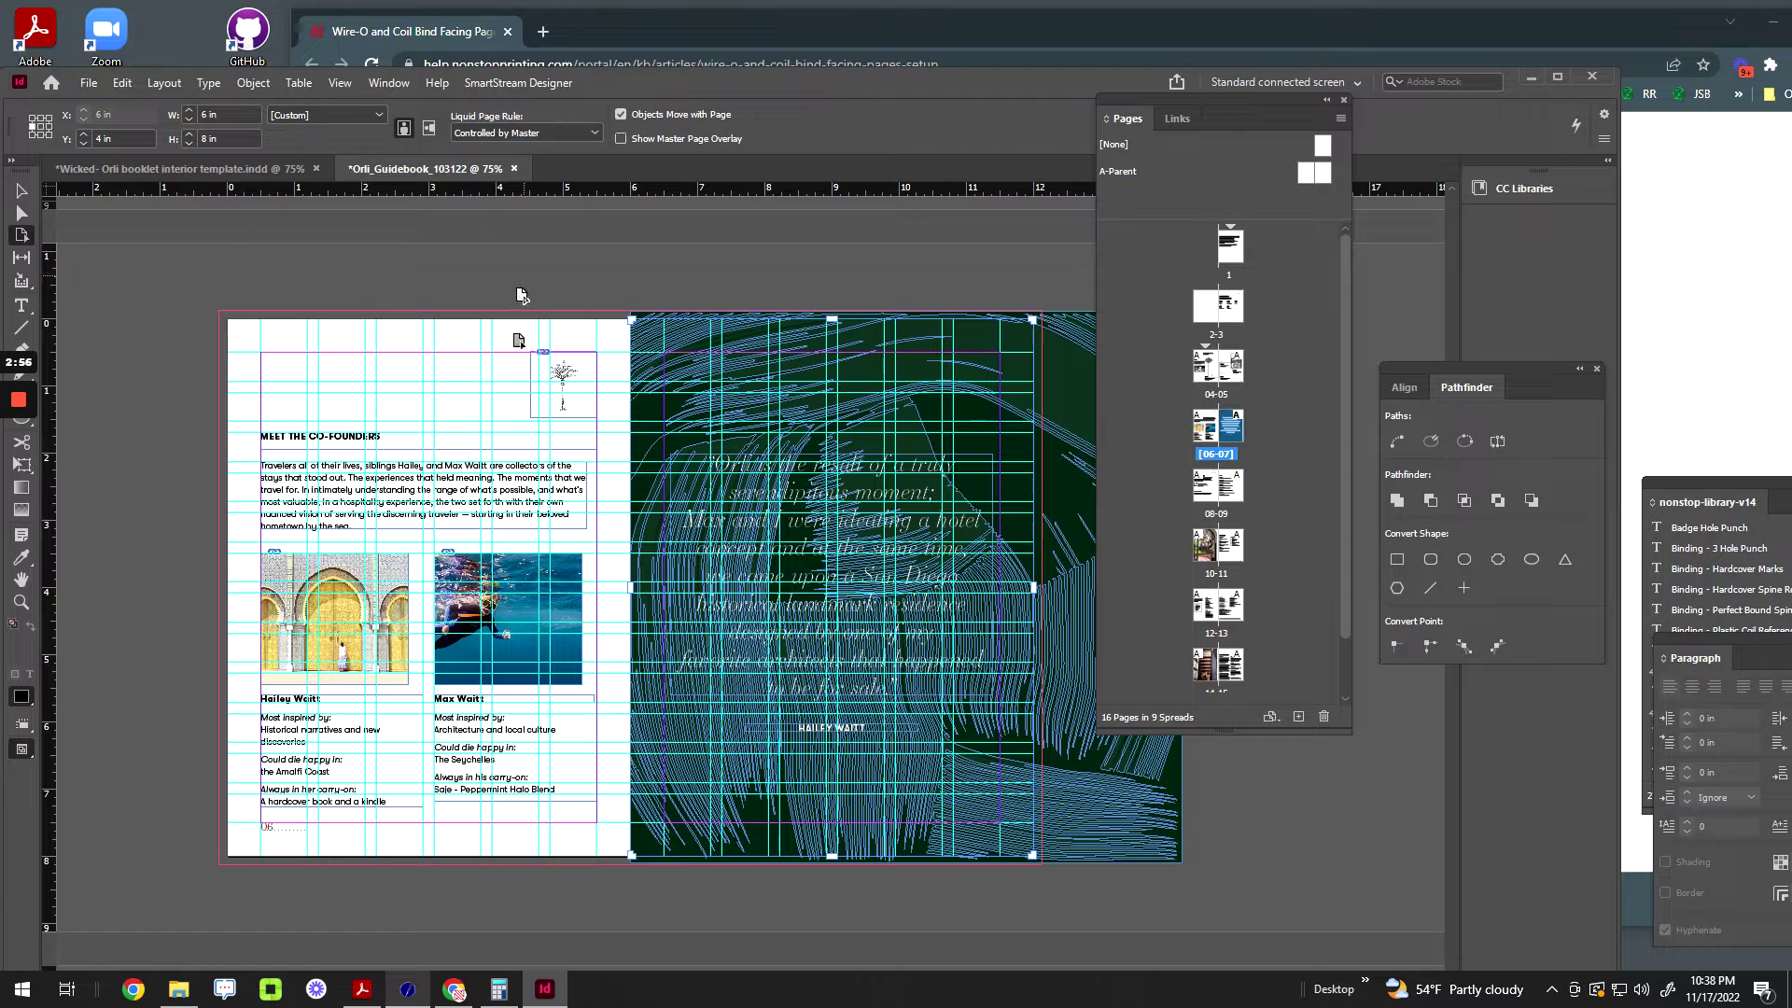
Step: Review the Wicked template pages and select the arched-door photo frame
left_click(226, 168)
scroll(778, 485, "up", 2)
scroll(777, 486, "up", 2)
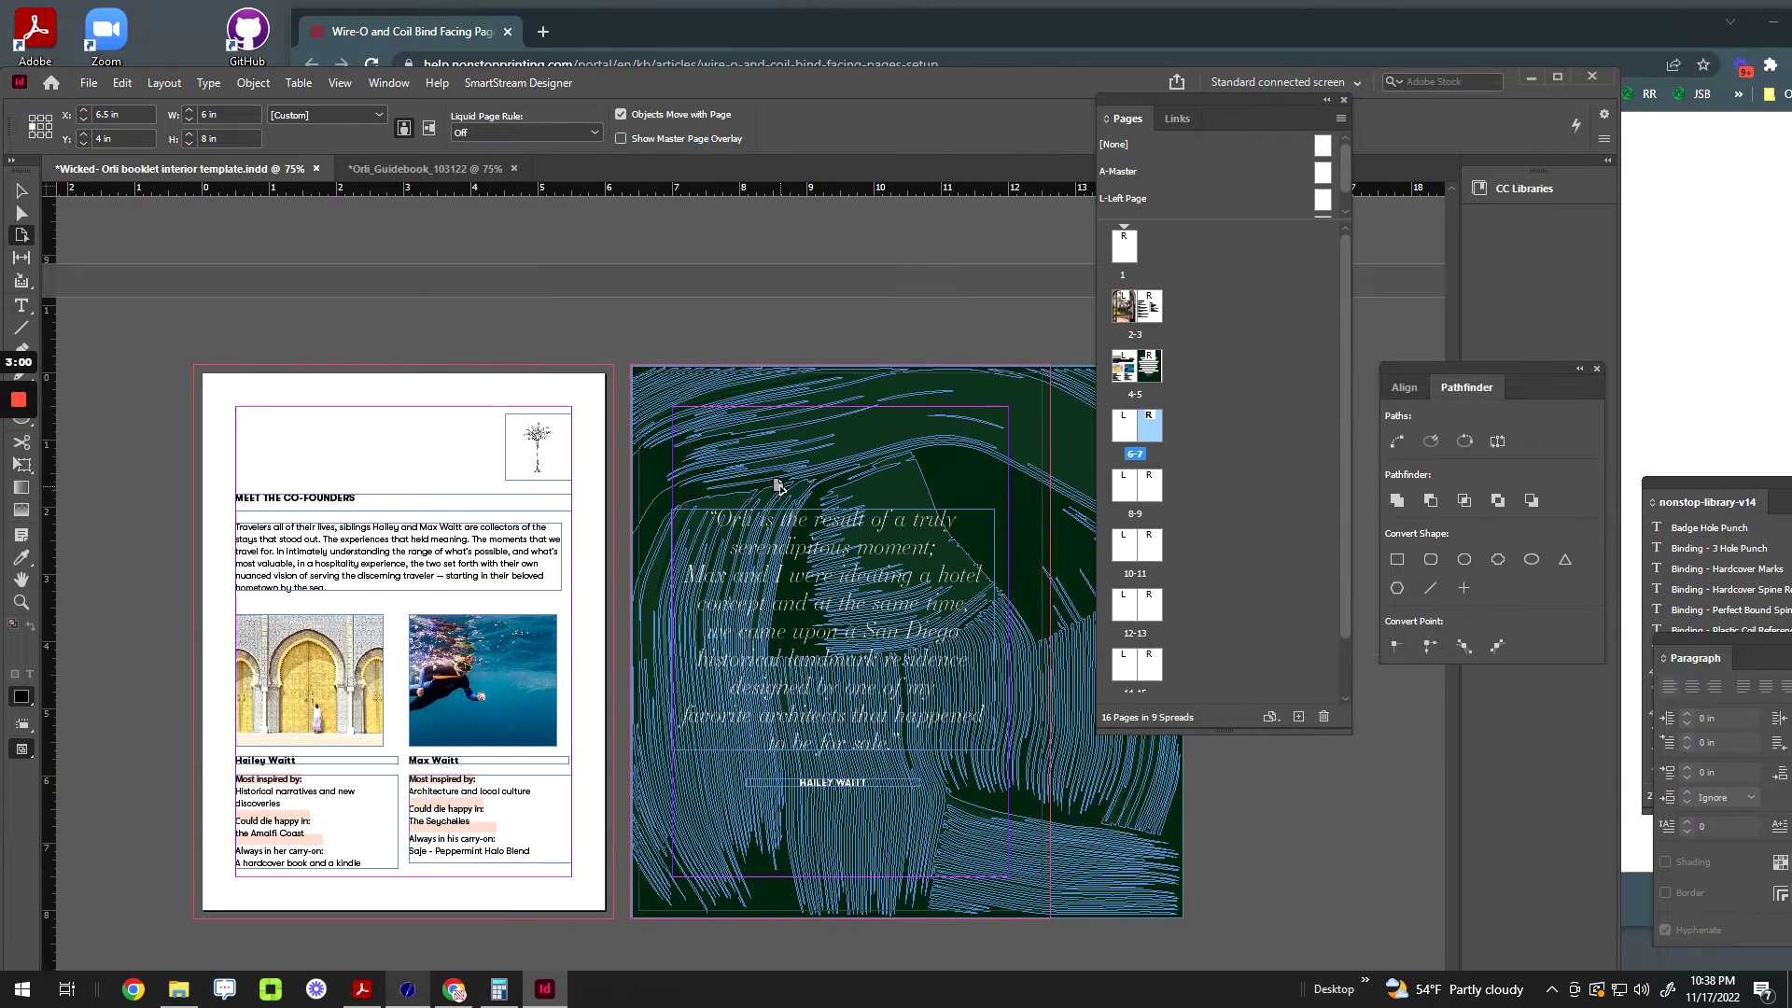
scroll(796, 509, "down", 5)
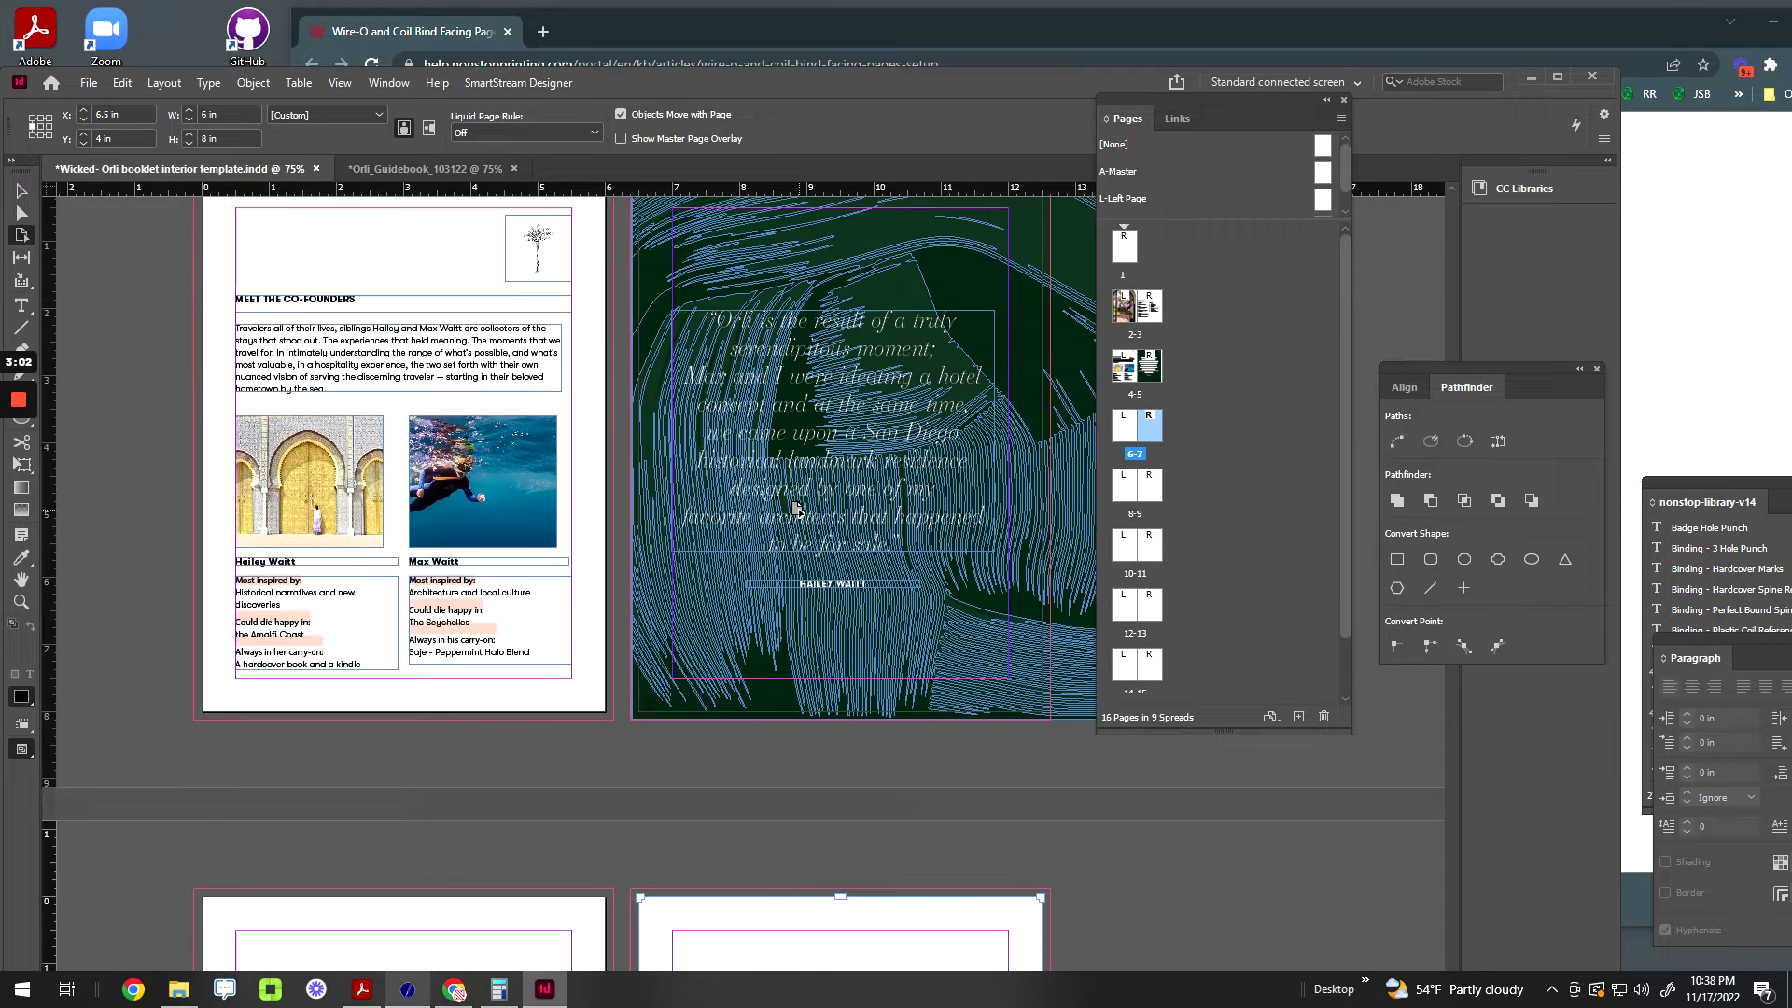
scroll(657, 476, "up", 9)
scroll(657, 476, "up", 5)
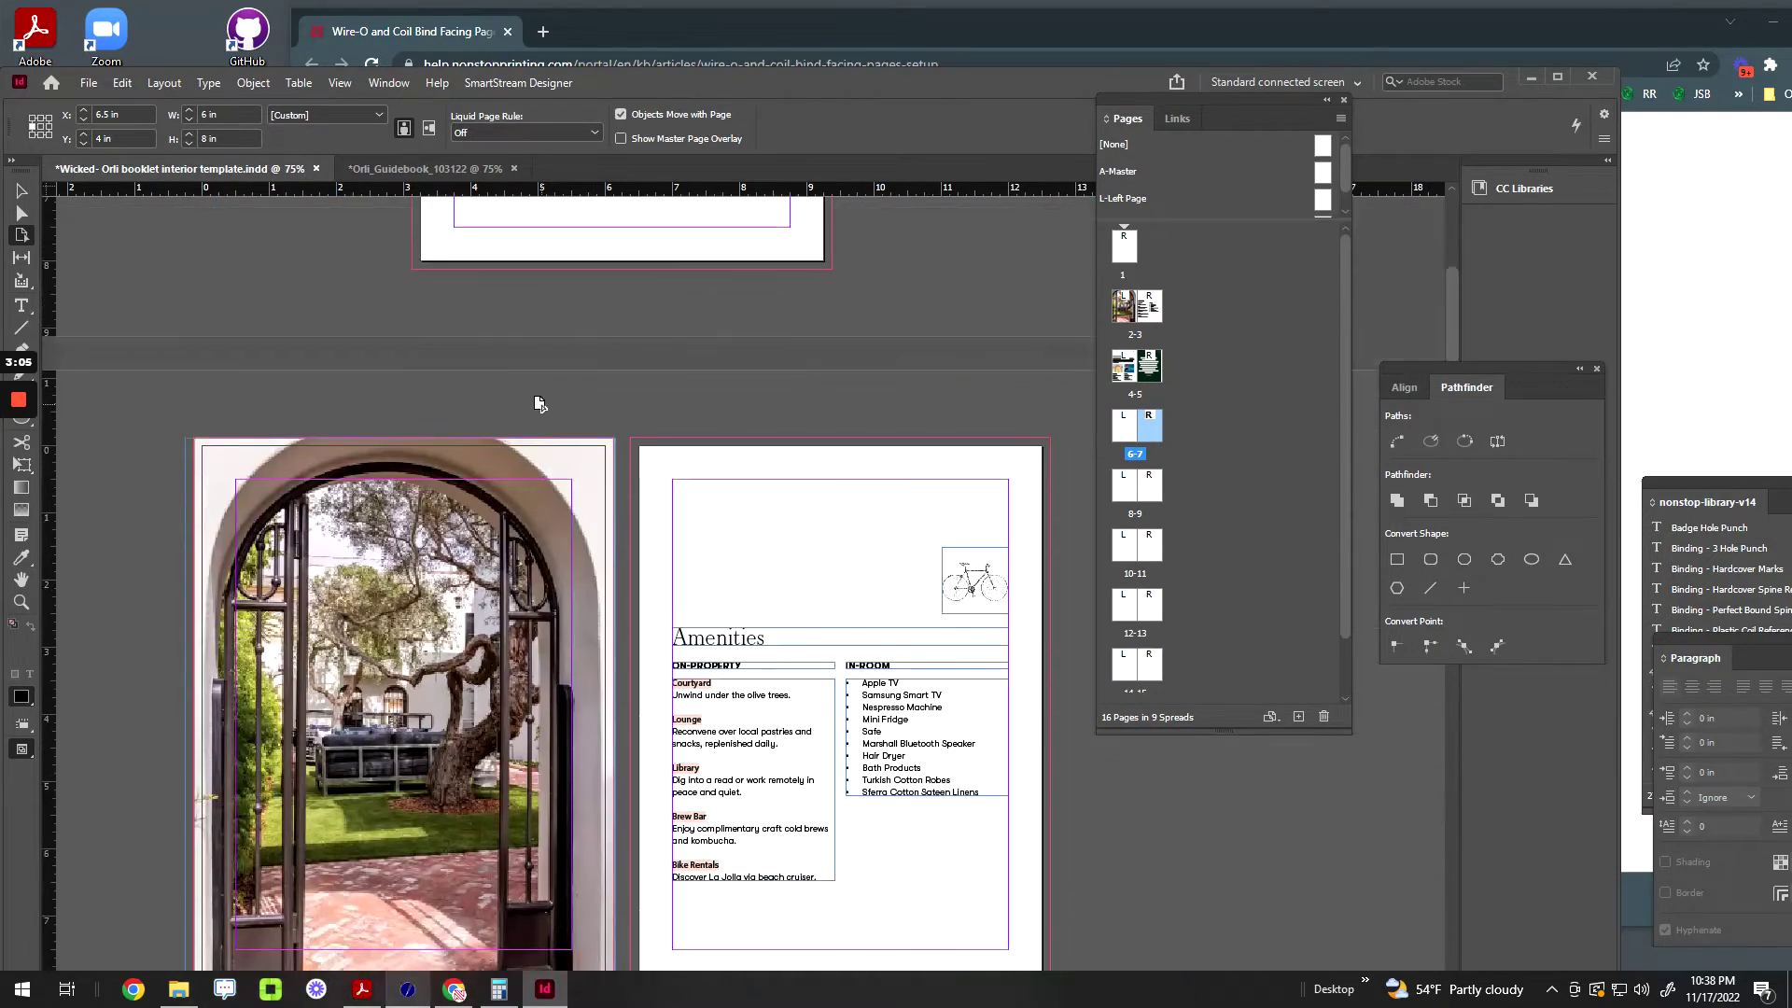
key("v")
left_click(425, 168)
left_click(276, 168)
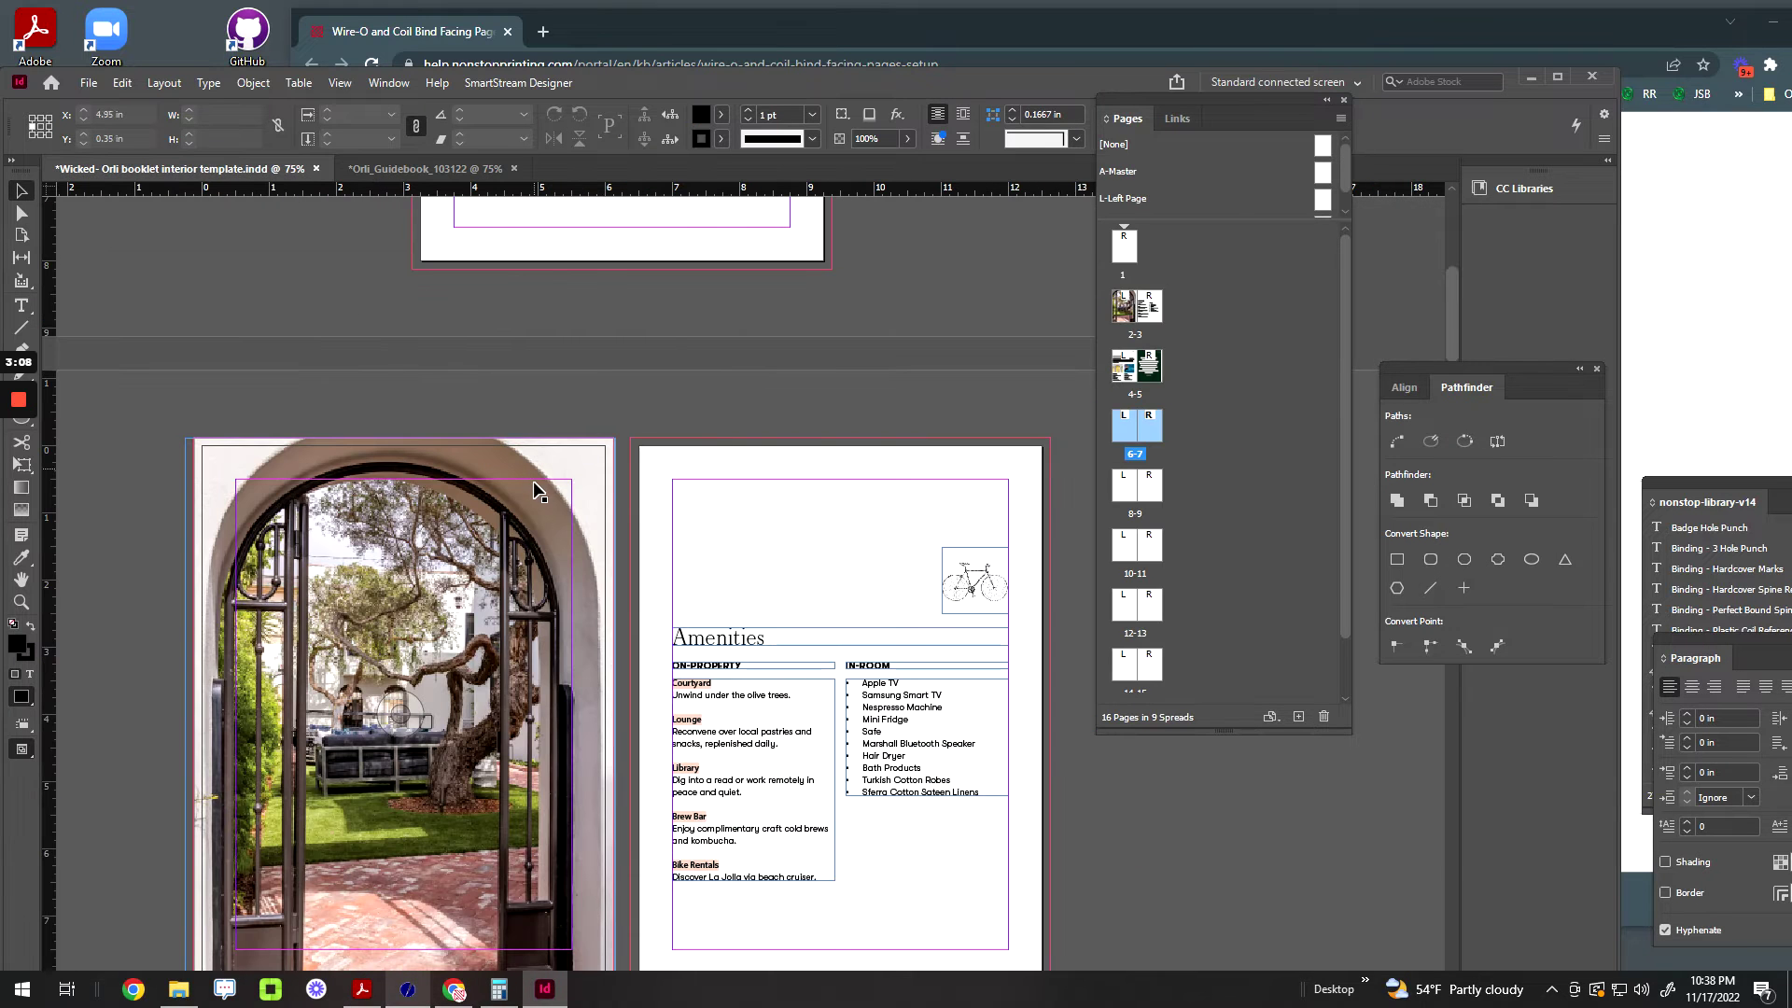
left_click(595, 480)
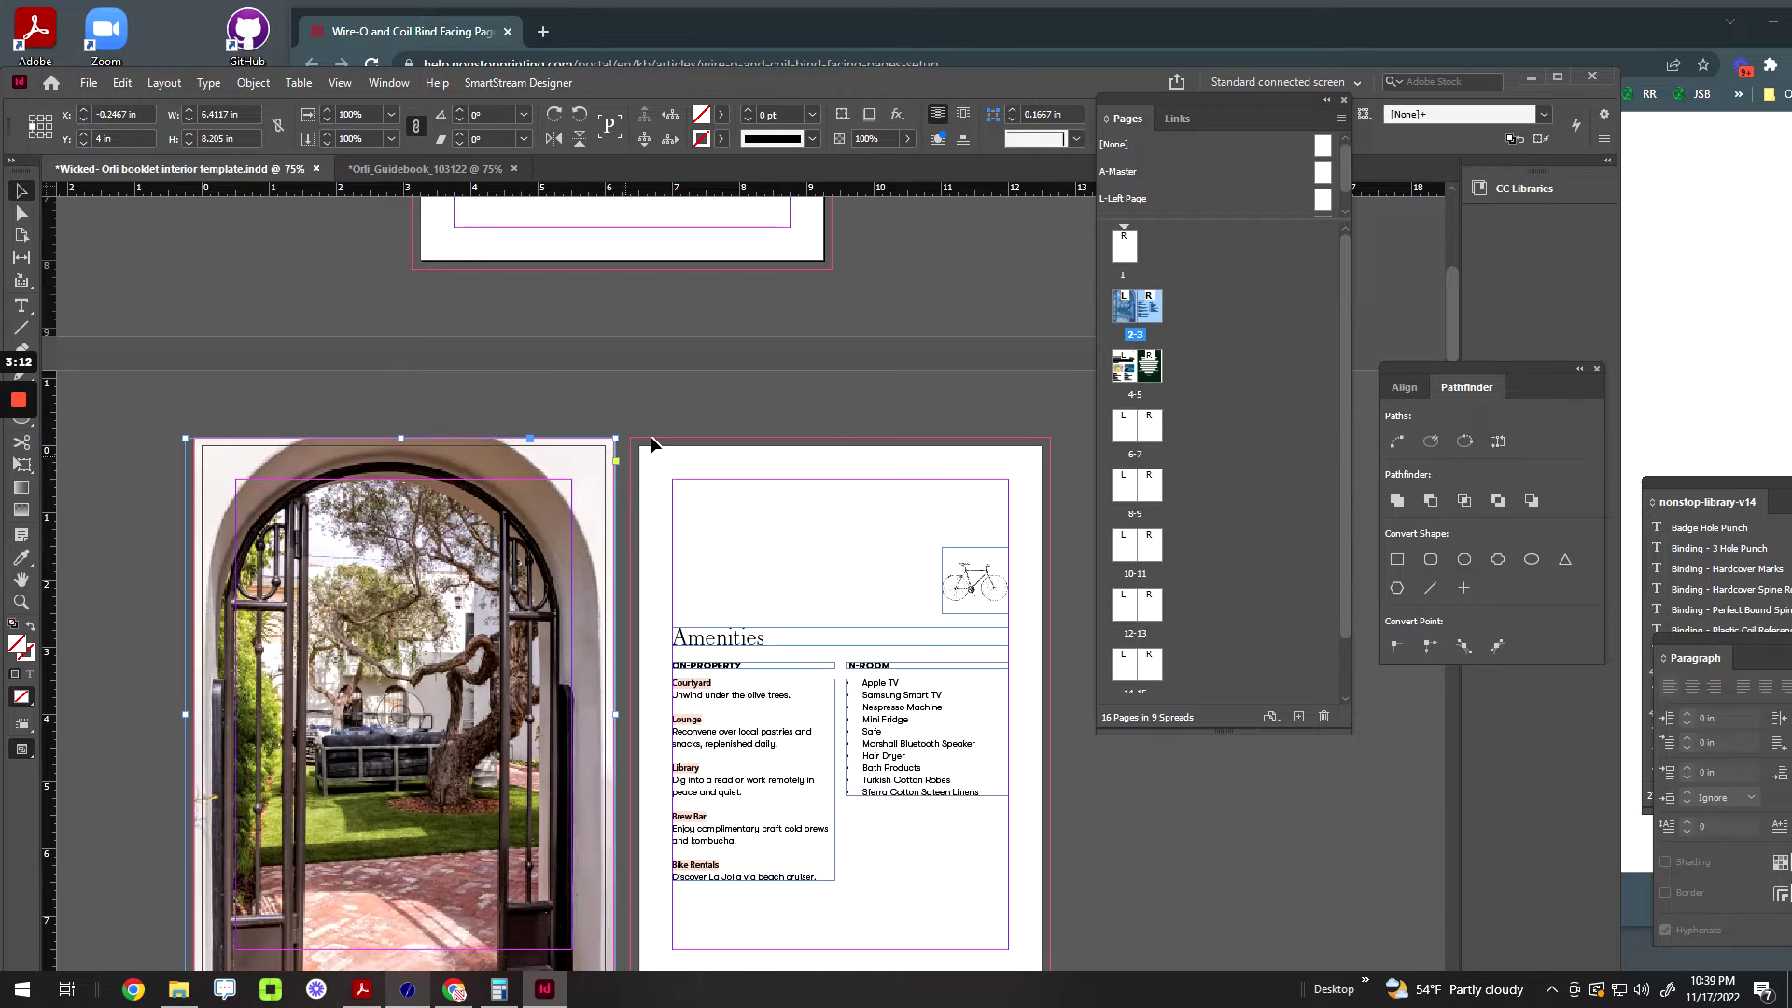
scroll(617, 560, "down", 15)
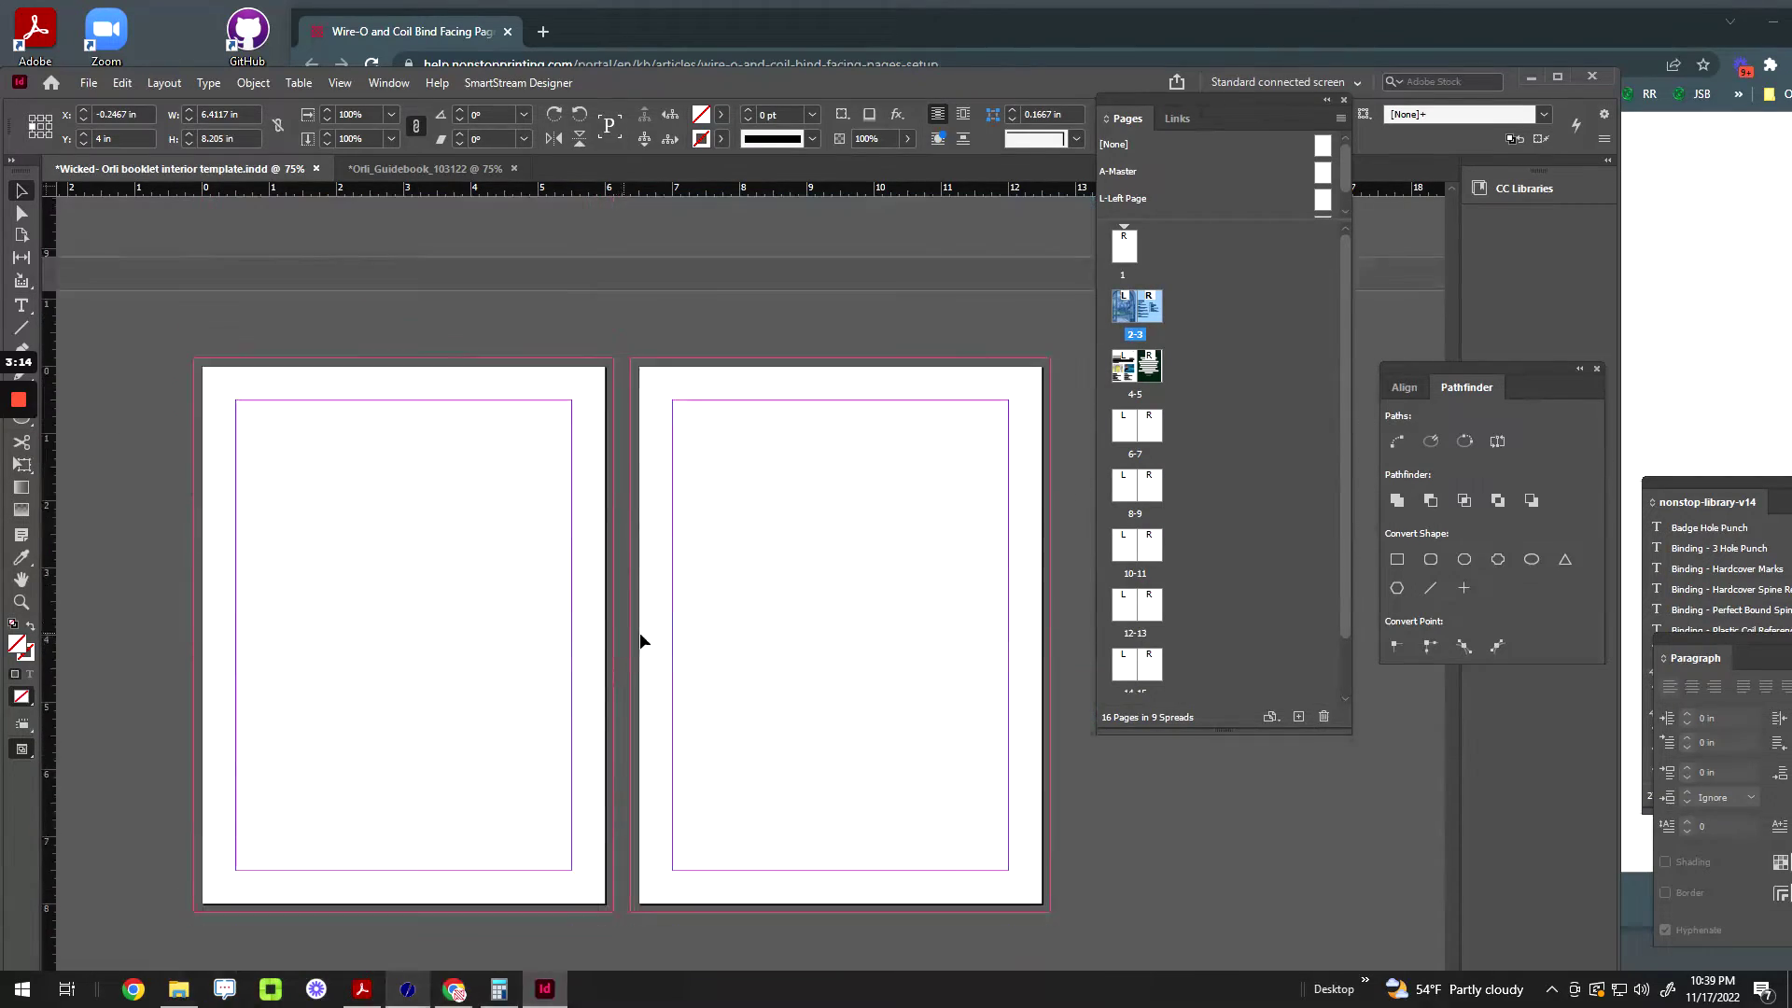
Step: Copy the green quote artwork from Orli_Guidebook page 7 and paste it onto template page 7
left_click(385, 169)
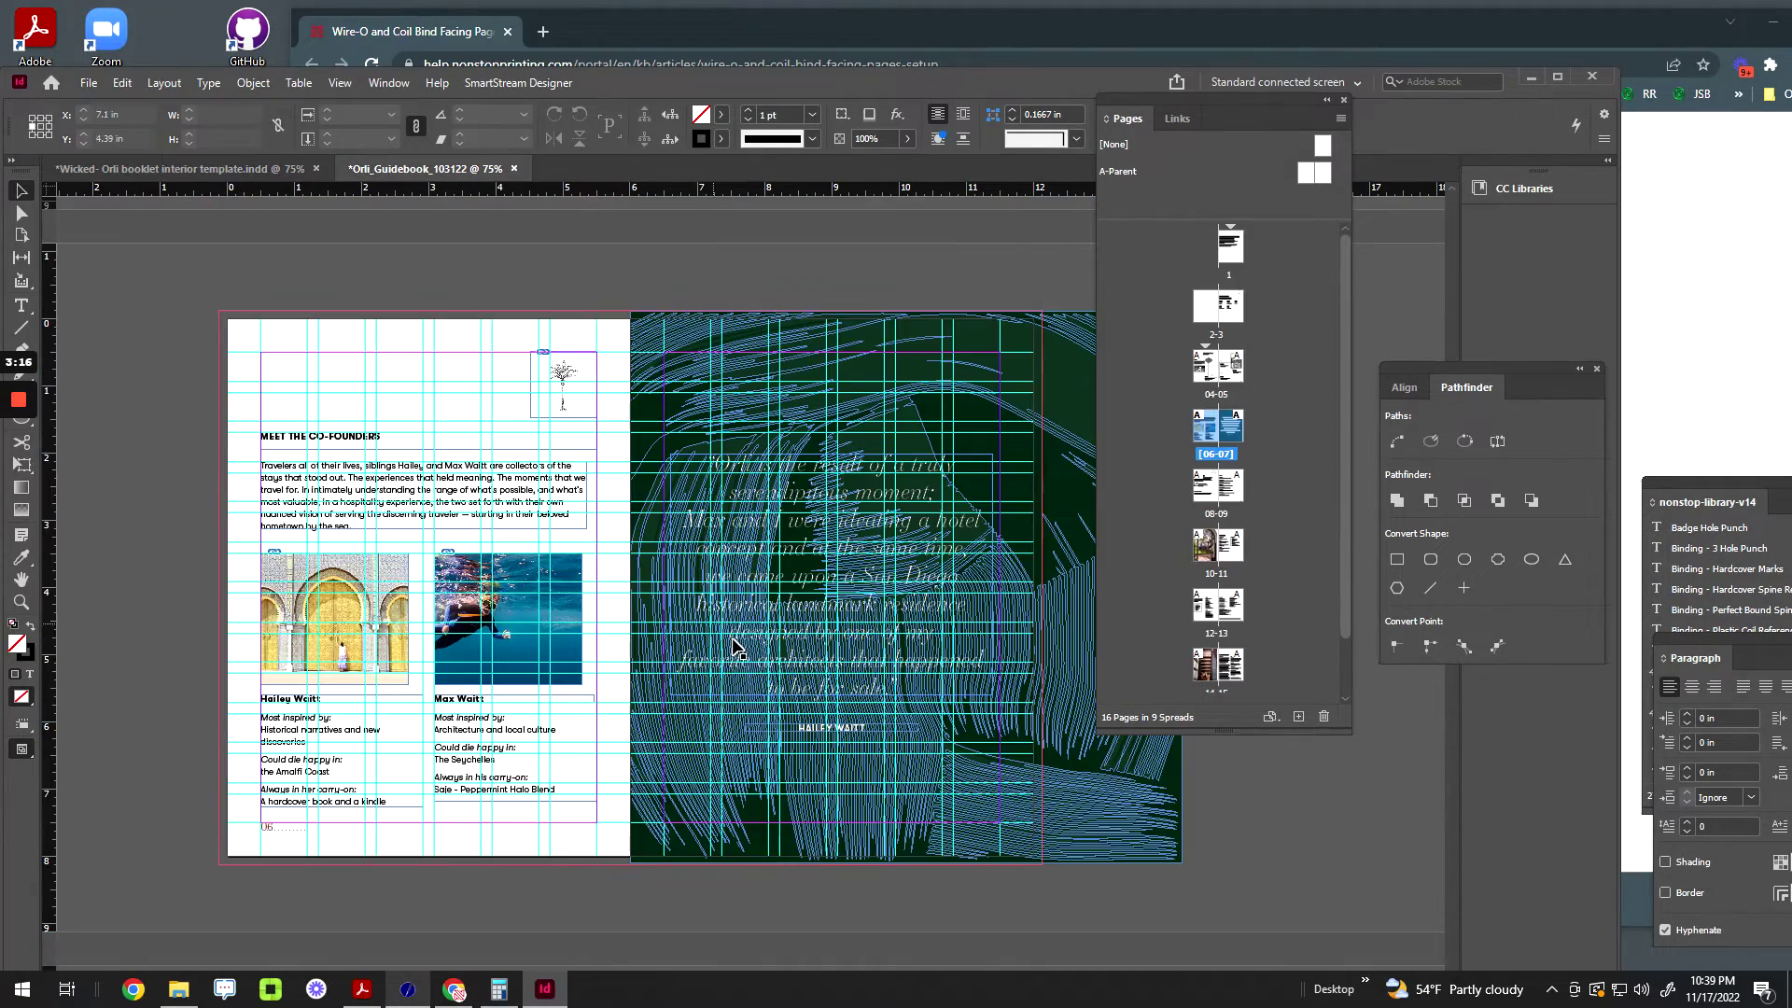
left_click(746, 410)
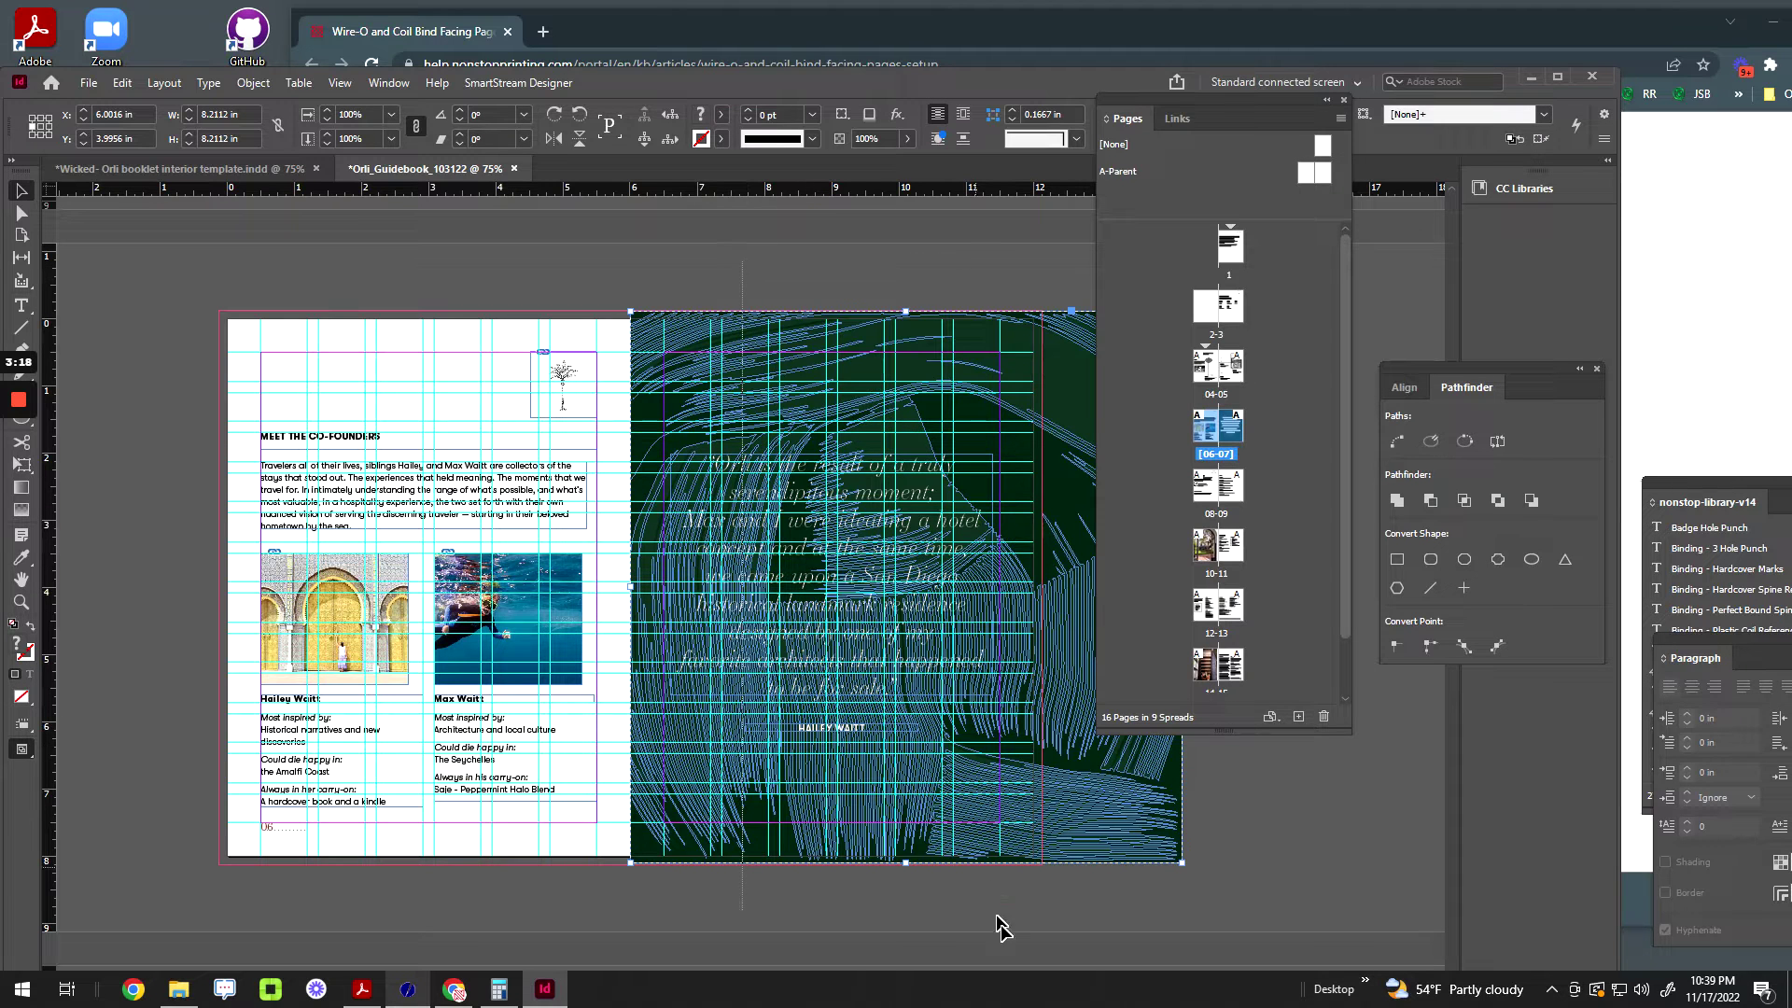
left_click(261, 169)
key("ctrl+v")
left_click_drag(870, 613, 1025, 613)
Step: Nudge the quote text frame right and toggle Preview mode on and back off
left_click(910, 331)
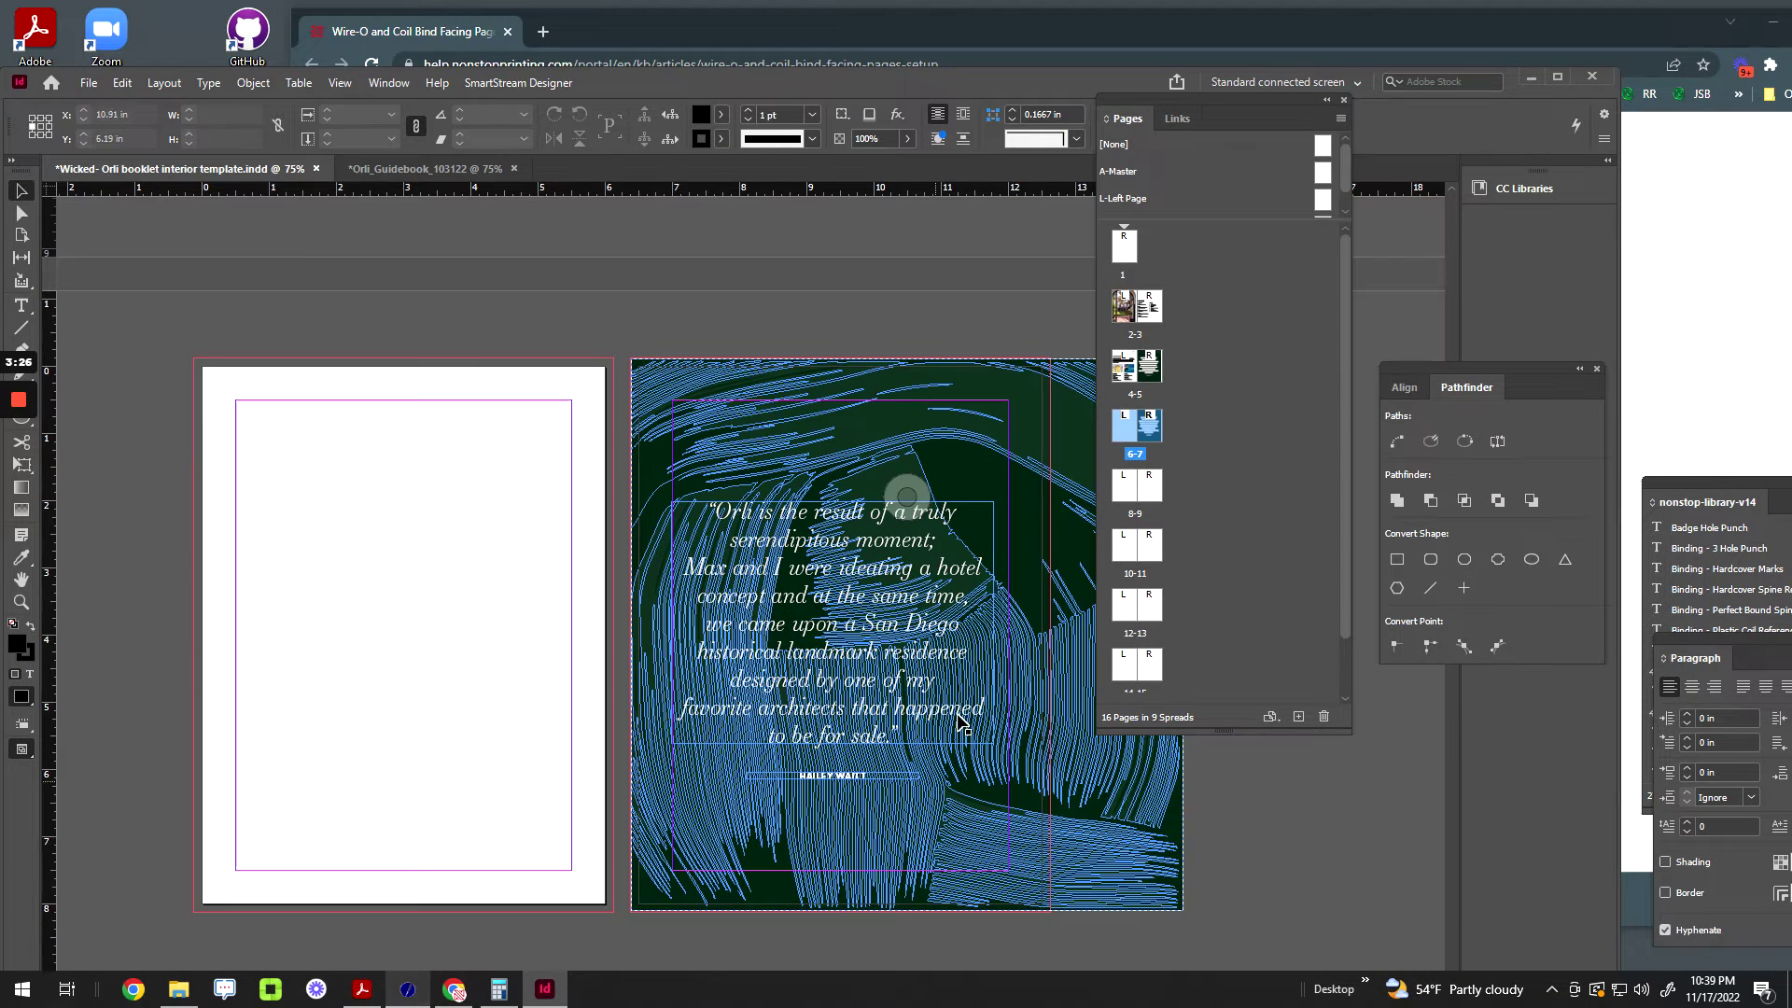
double_click(962, 621)
key("Right")
key("Right")
key("Right")
key("Right")
key("Right")
key("Right")
key("Right")
key("Right")
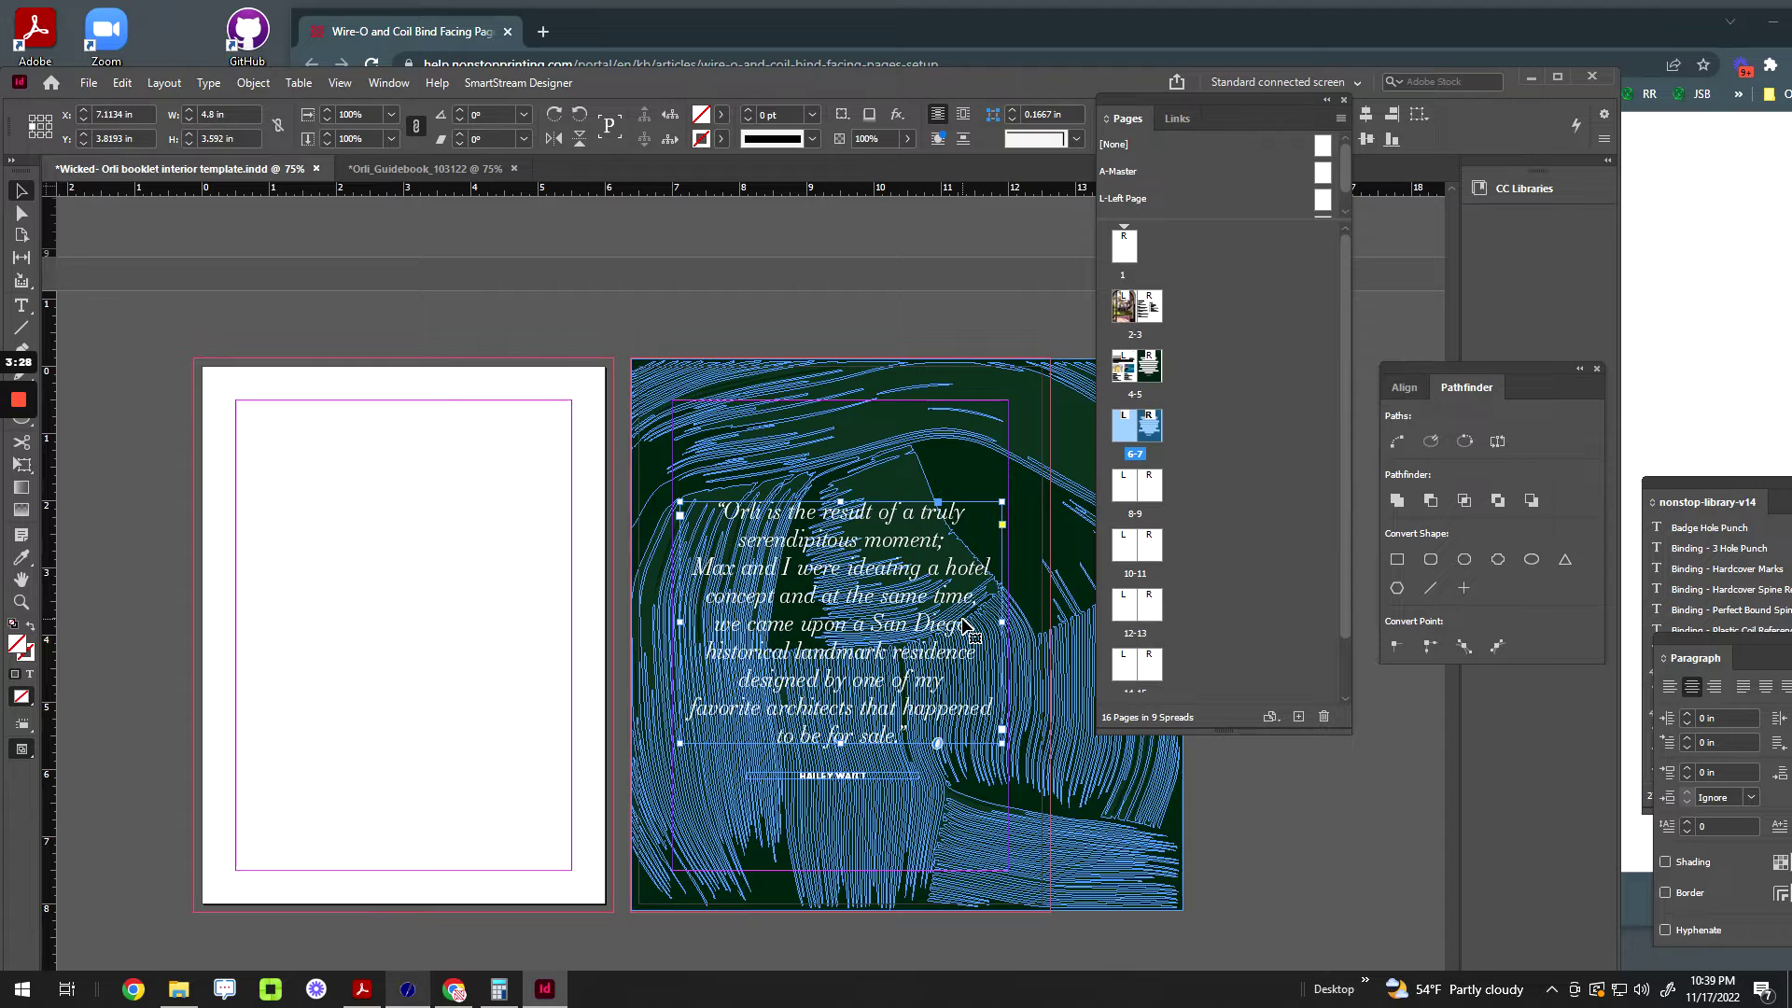
left_click(863, 295)
key("w")
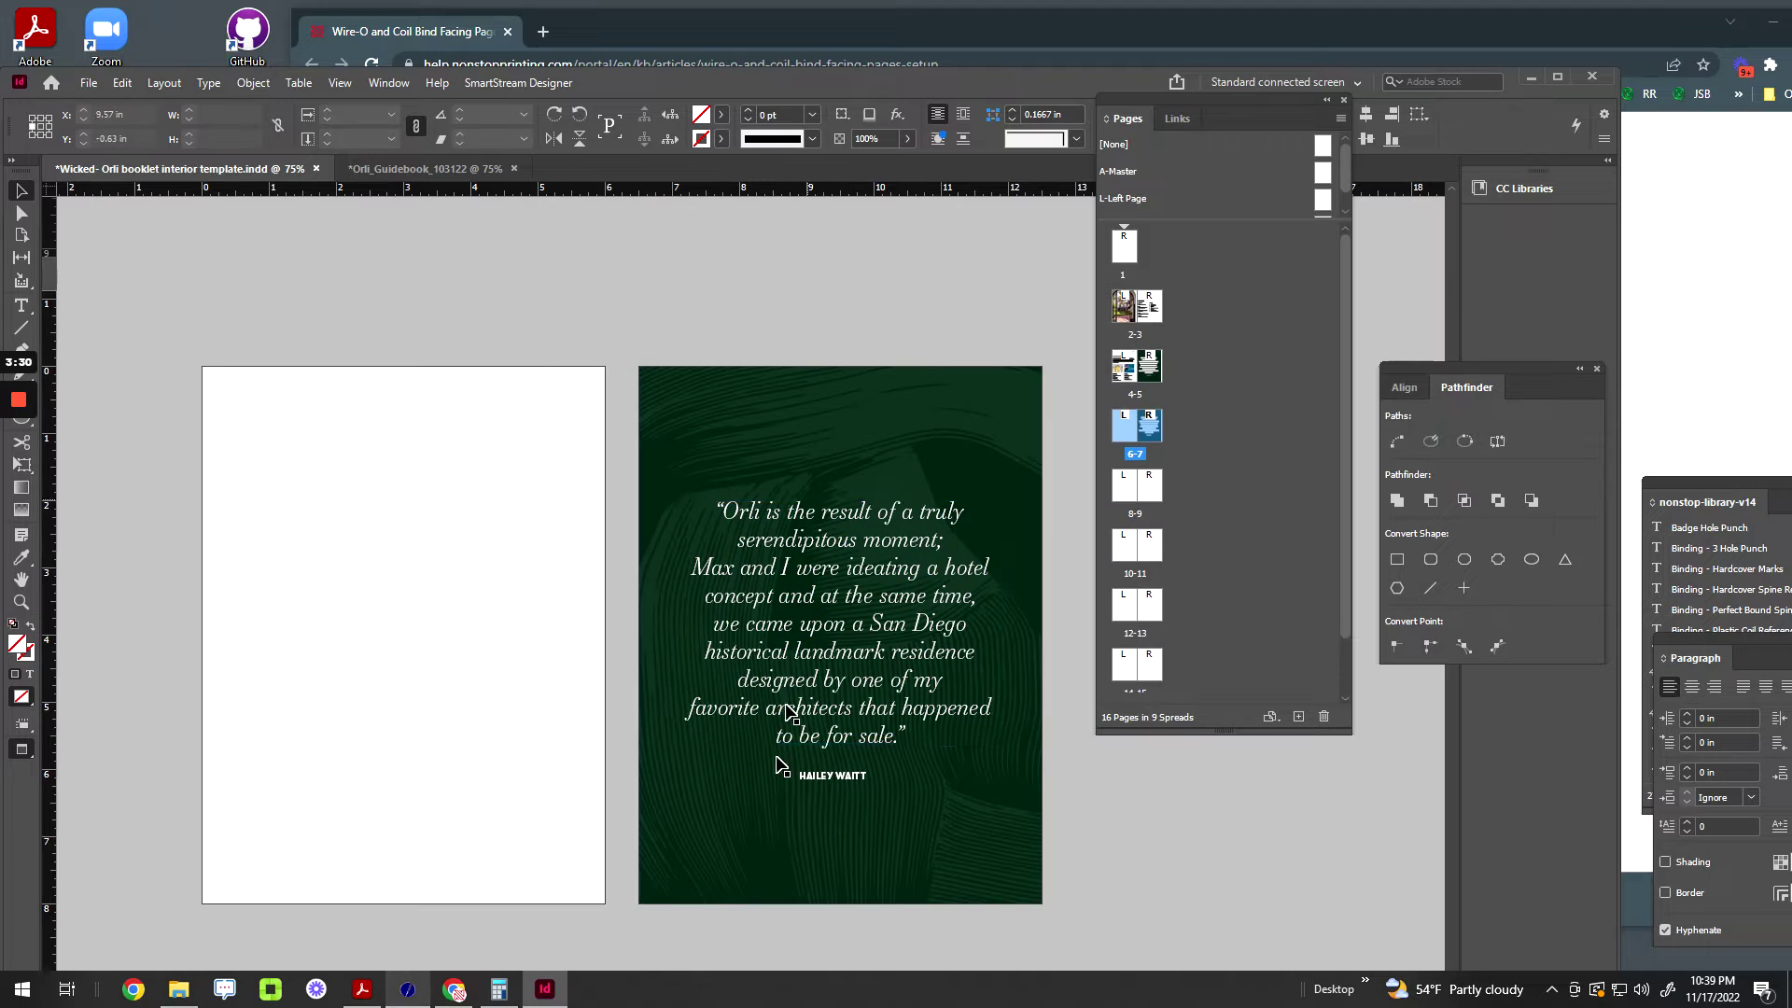
key("w")
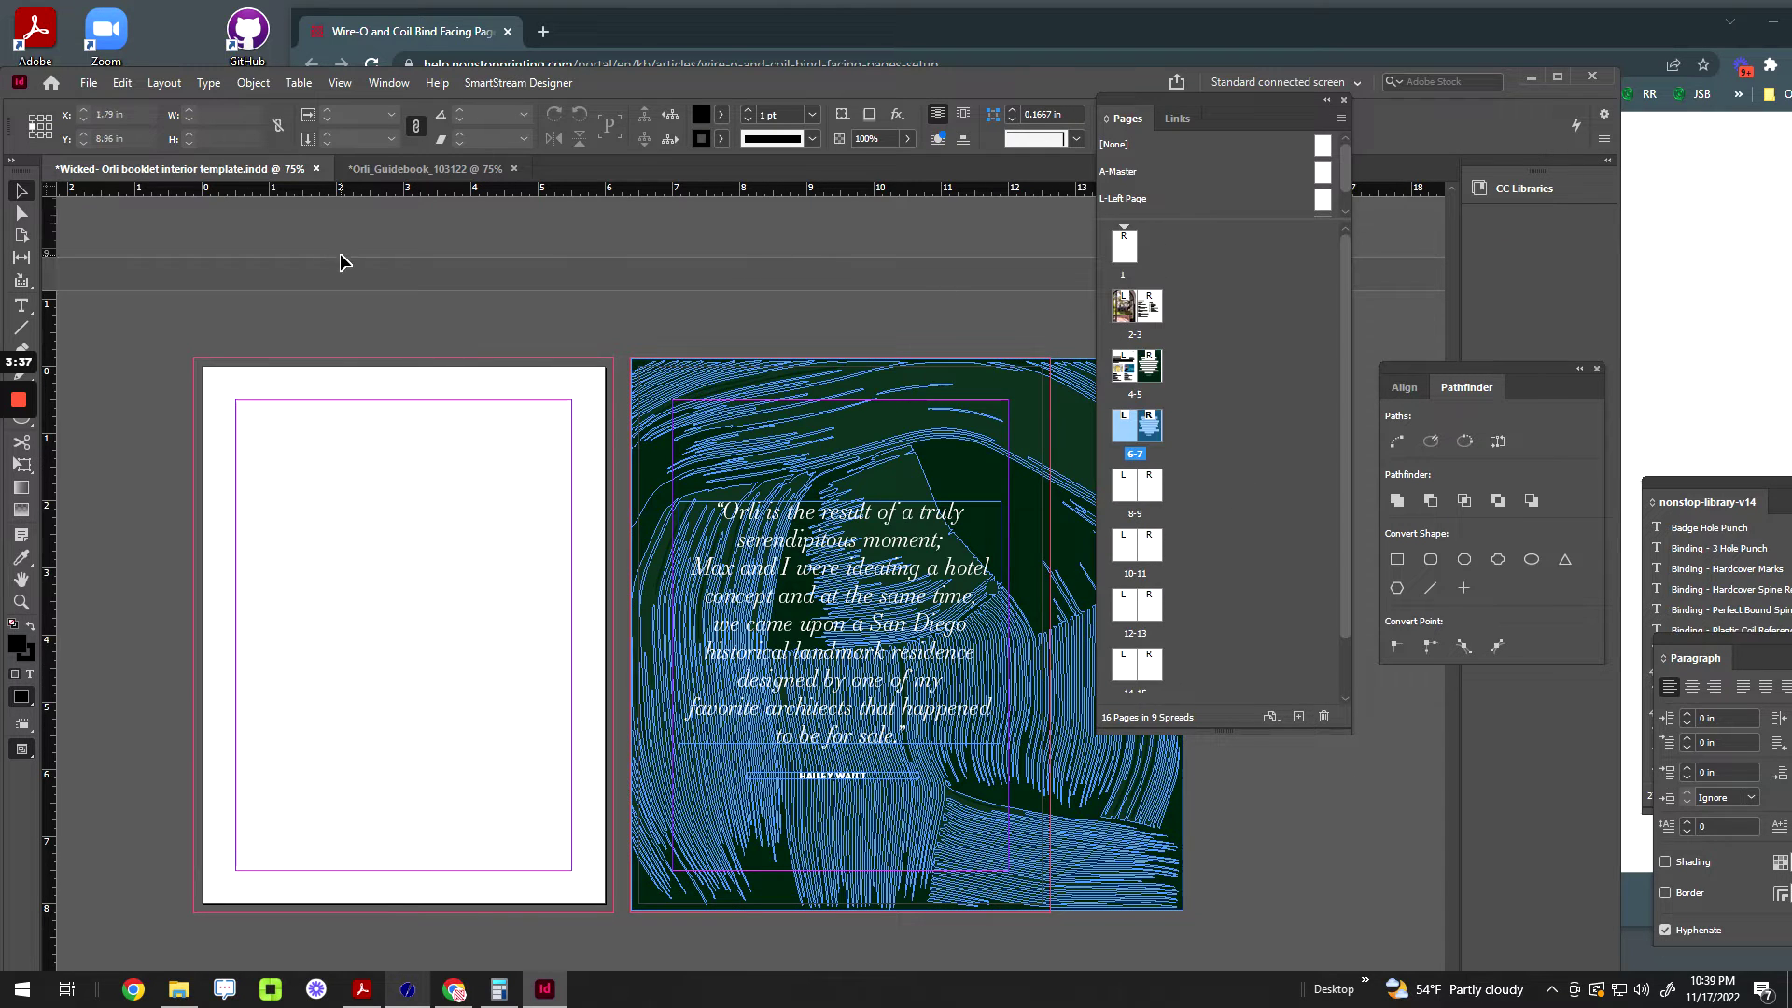
Step: Make spread 4-5 active and briefly check the facing-pages article in Chrome
left_click(461, 227)
left_click(646, 22)
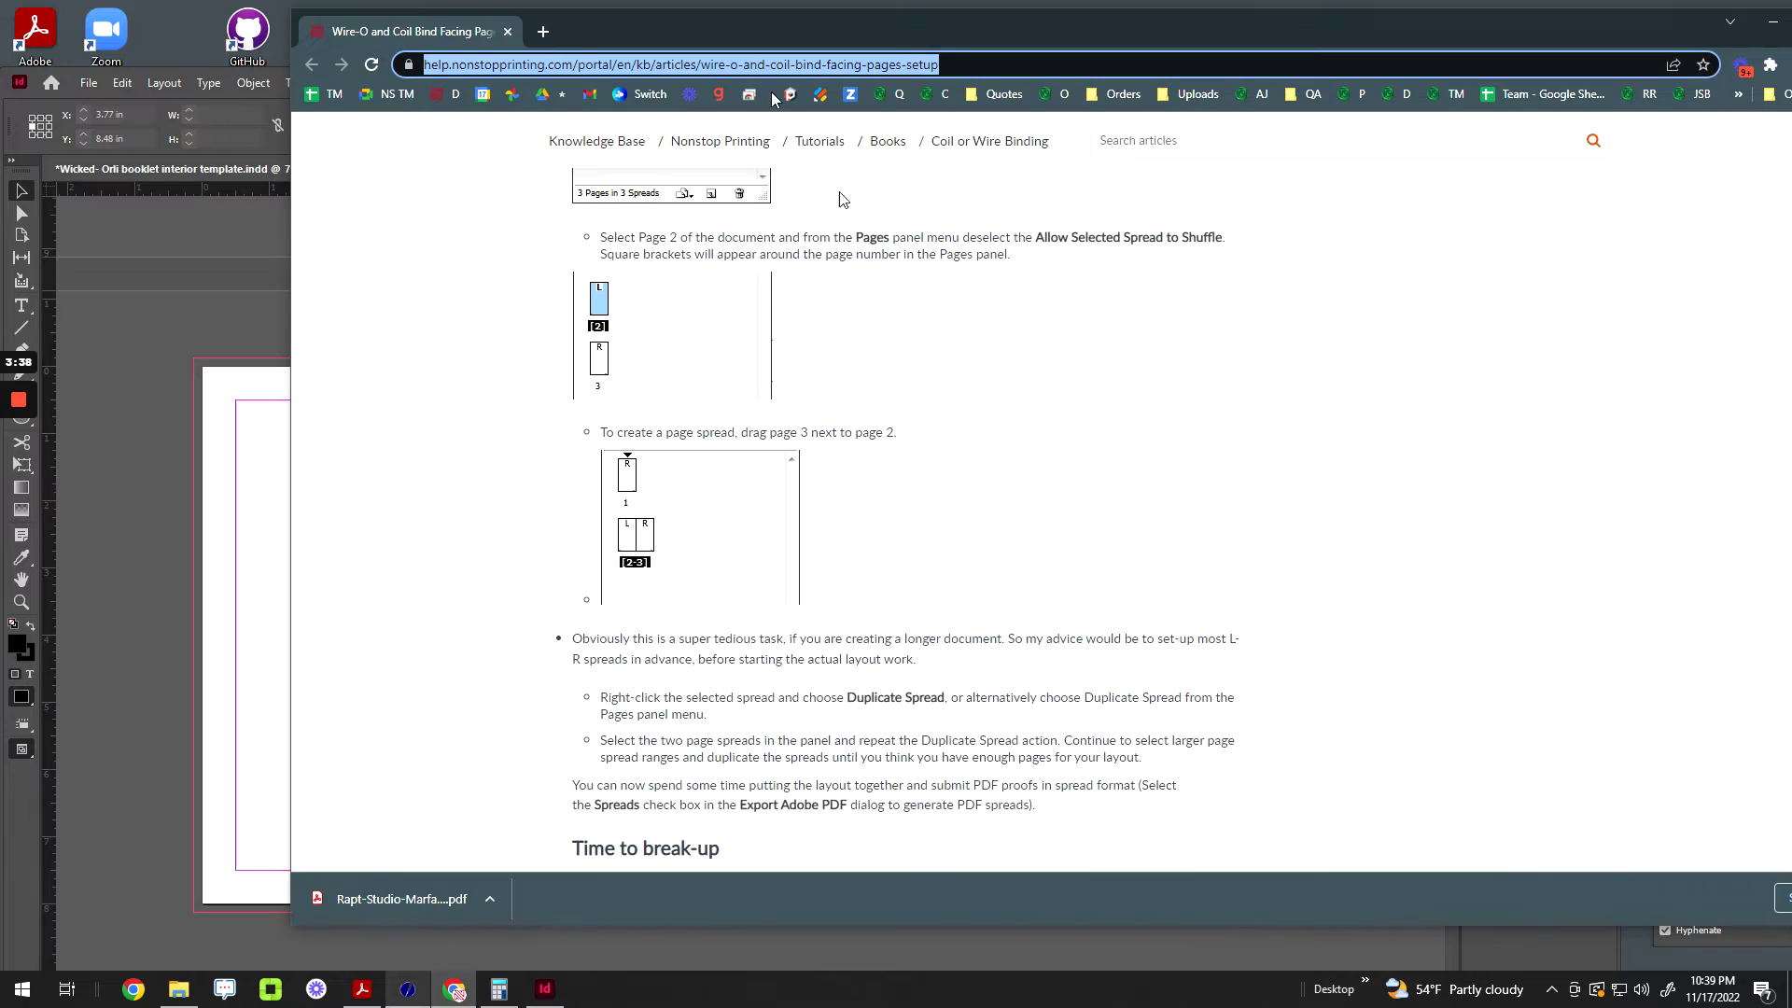
left_click(112, 248)
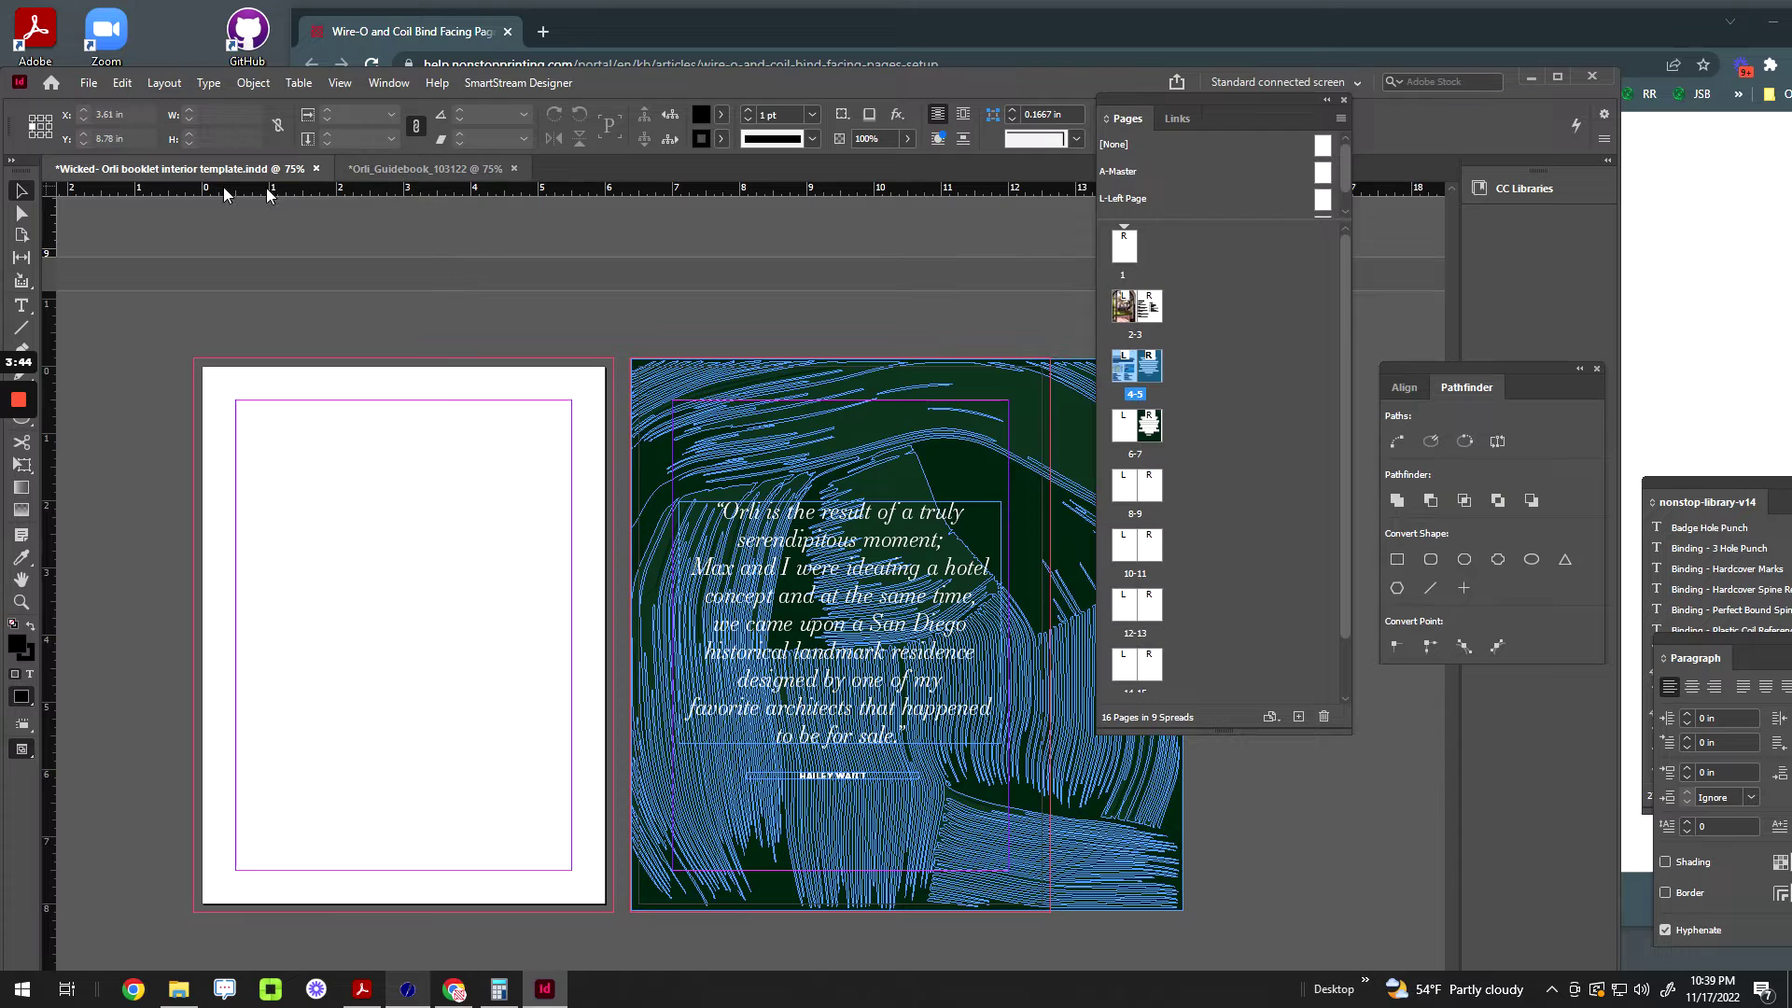
scroll(537, 301, "up", 10)
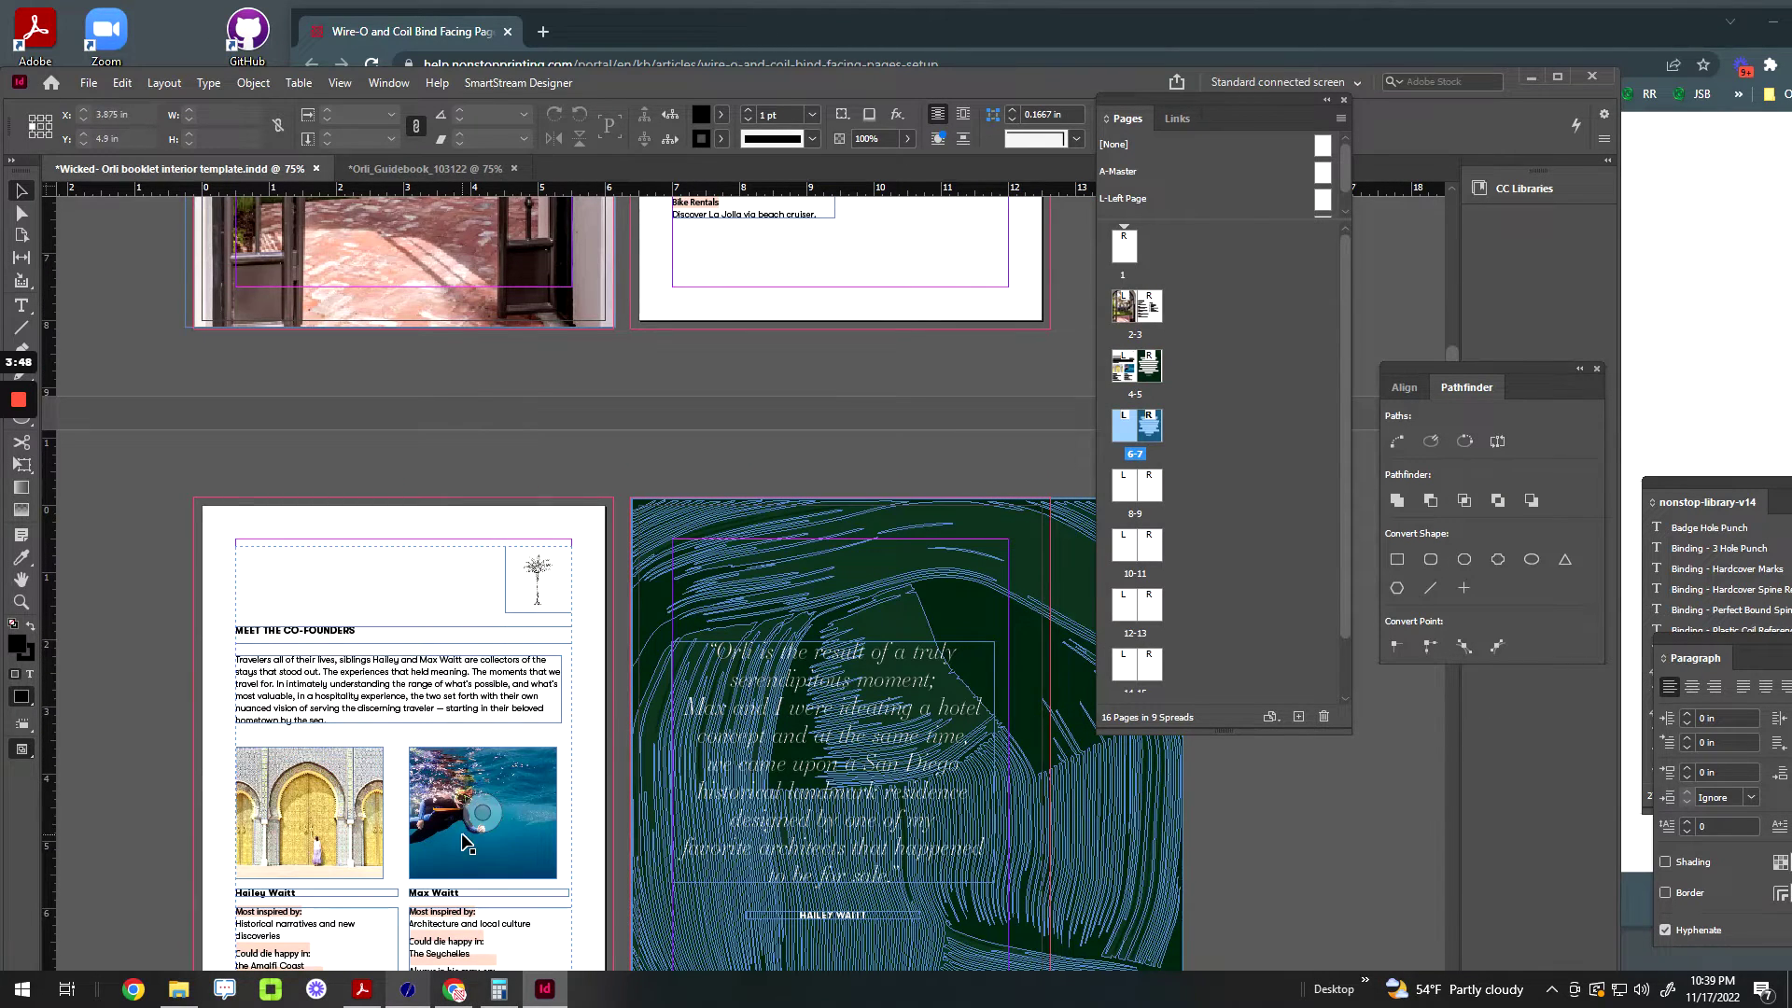
Step: Export the template as test.pdf with crop marks, page information and 0.125 in bleed
key("ctrl+e")
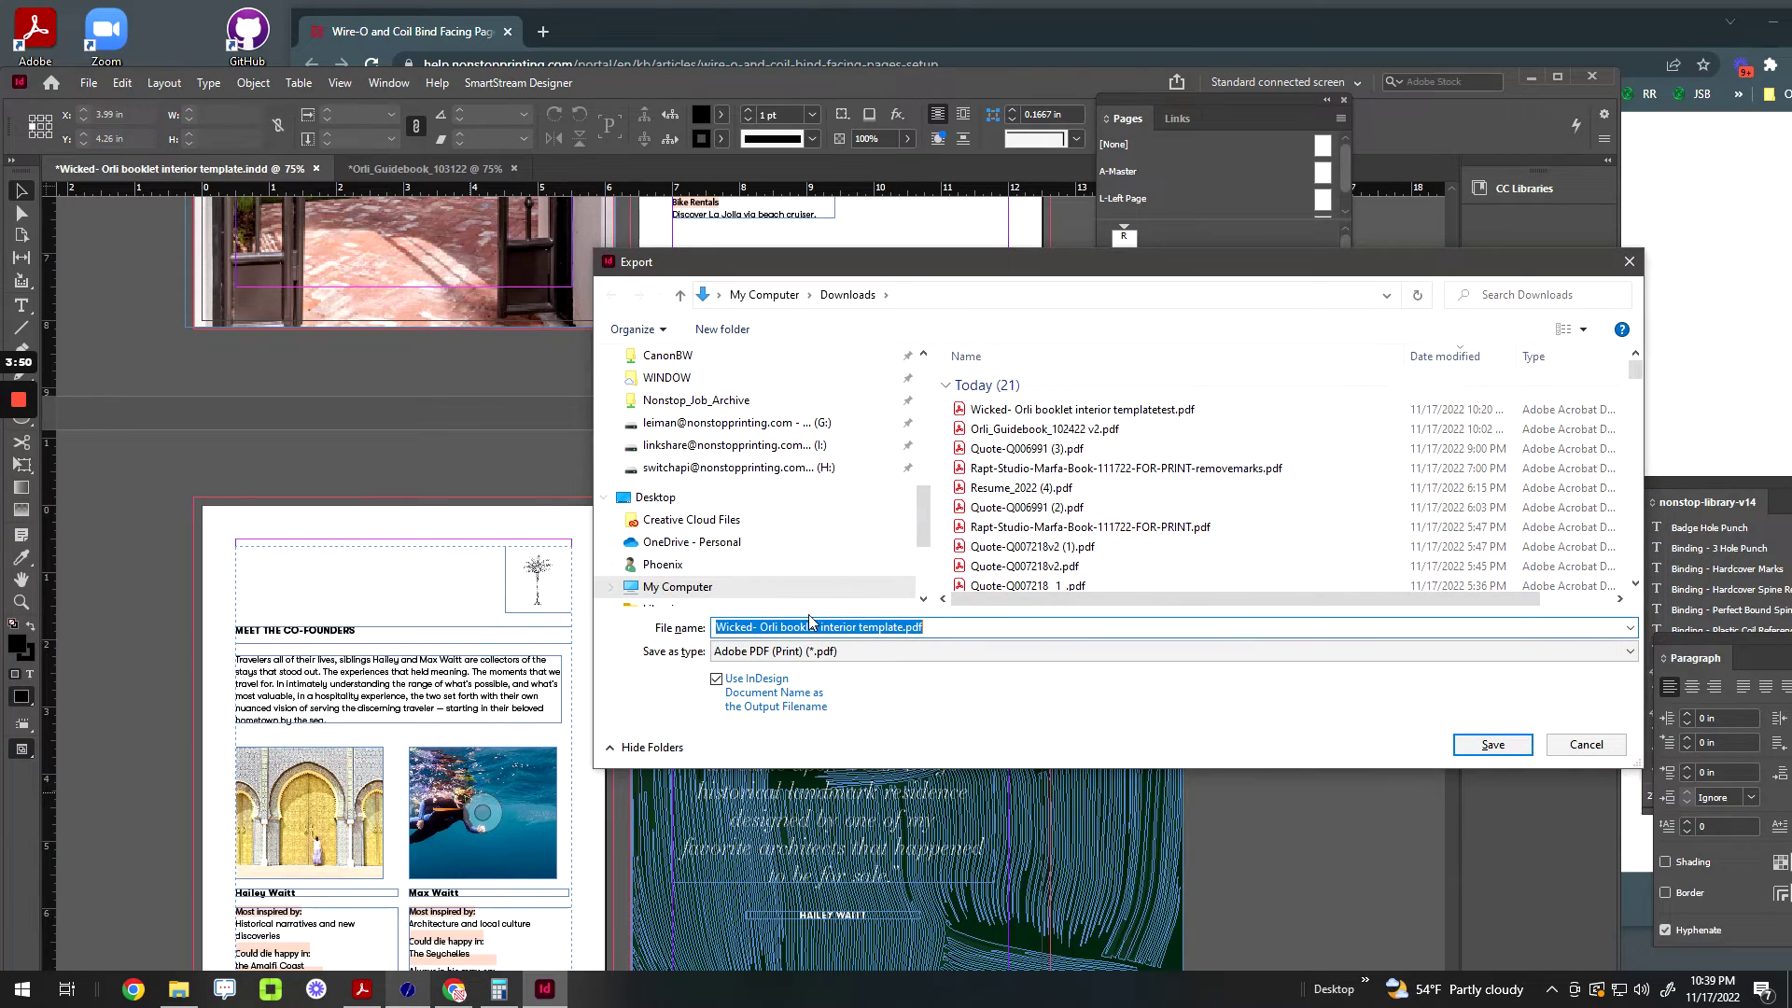
type("ts")
type("te")
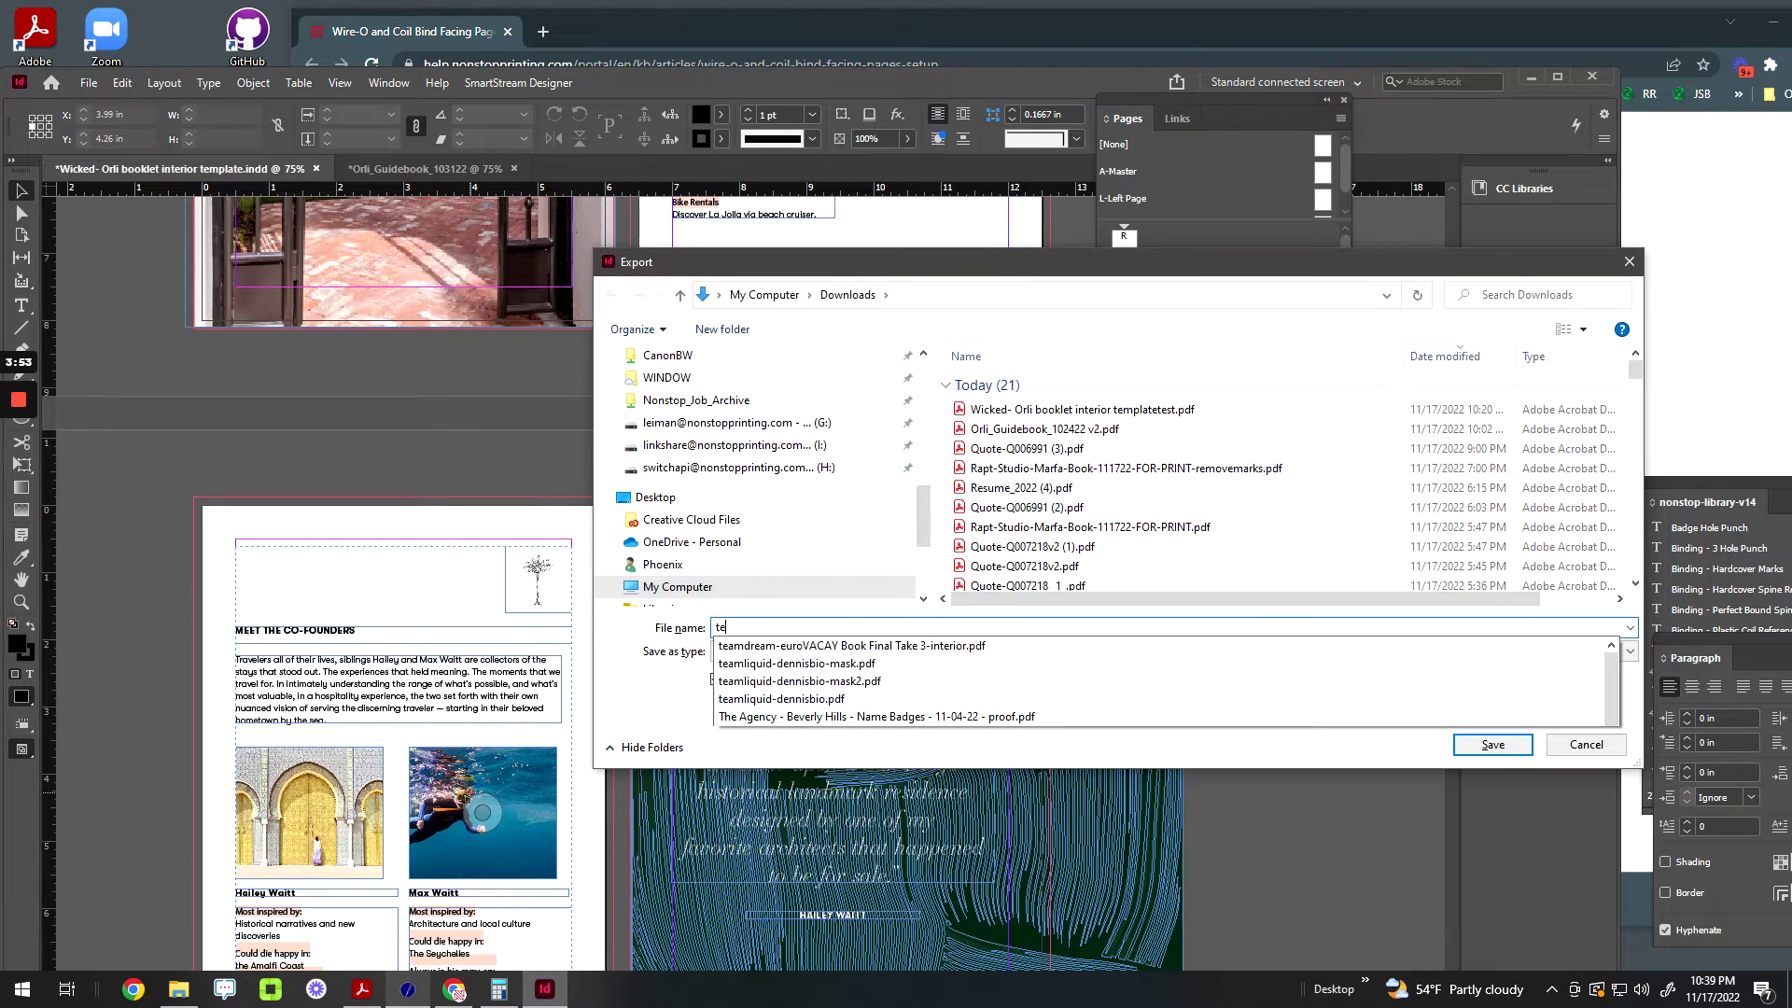
key("Return")
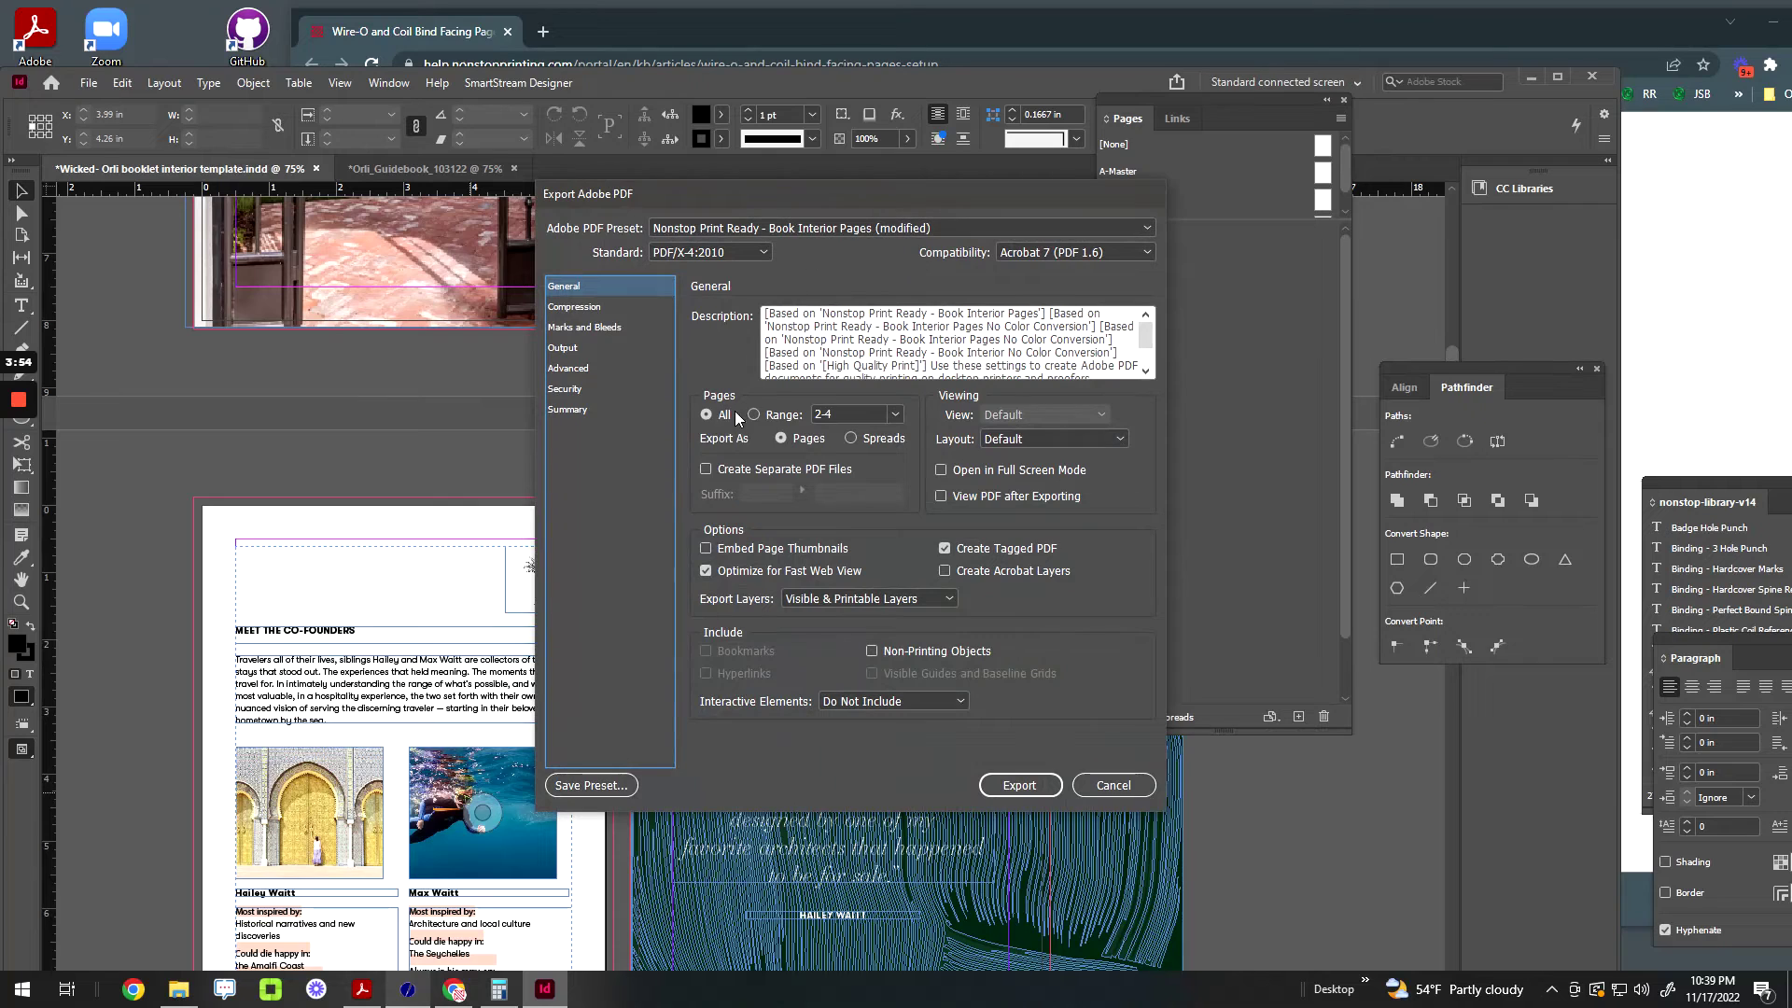
left_click(596, 328)
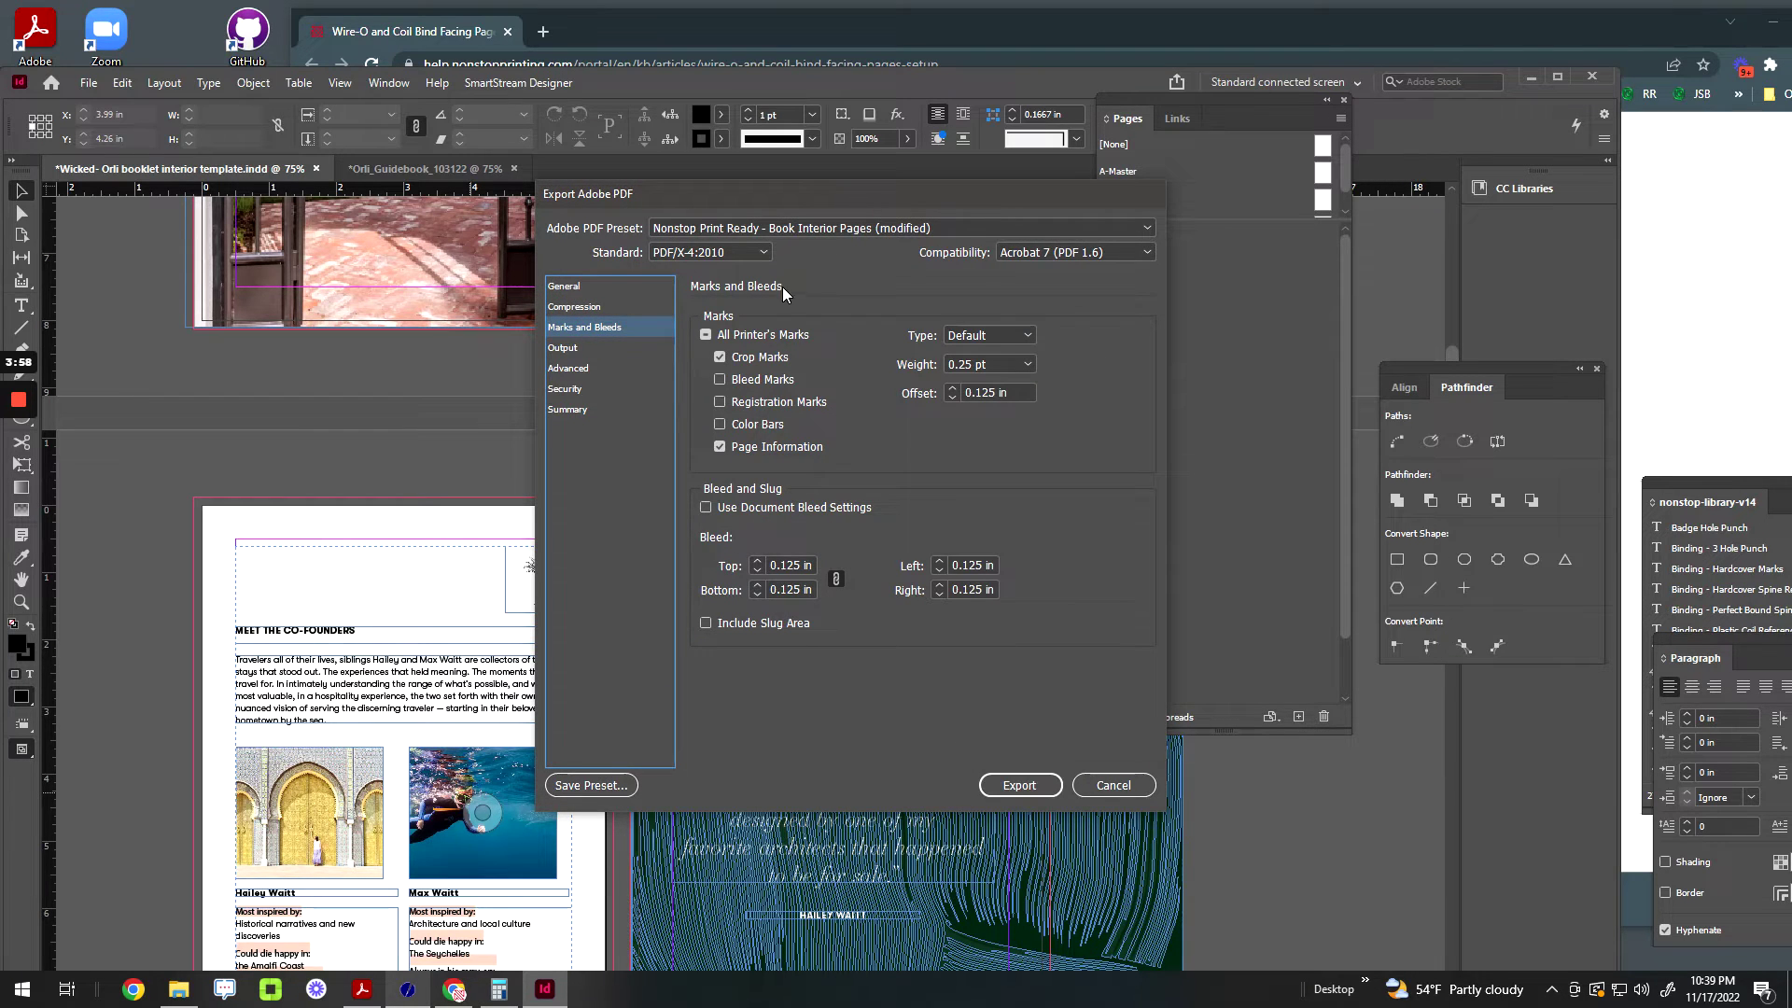
left_click(1016, 786)
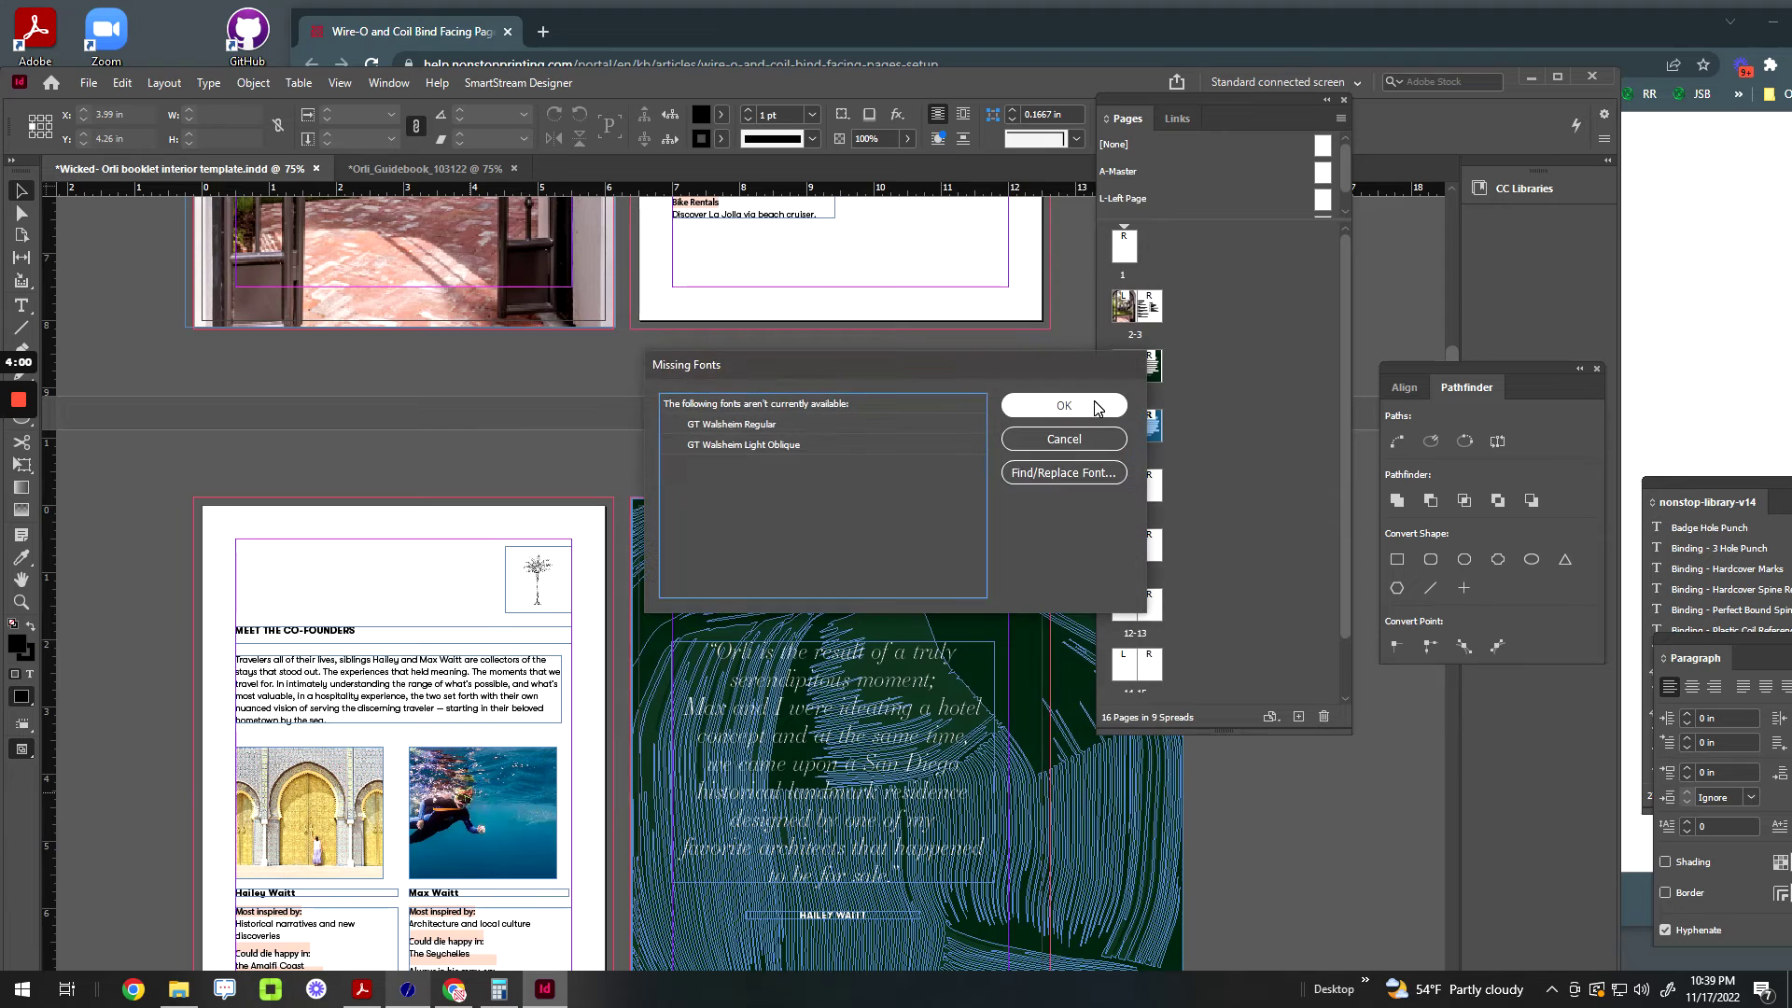
key("Return")
Step: Glance at the Orli_GuidebookPrint PDF in Acrobat, then return to InDesign
key("alt+Tab")
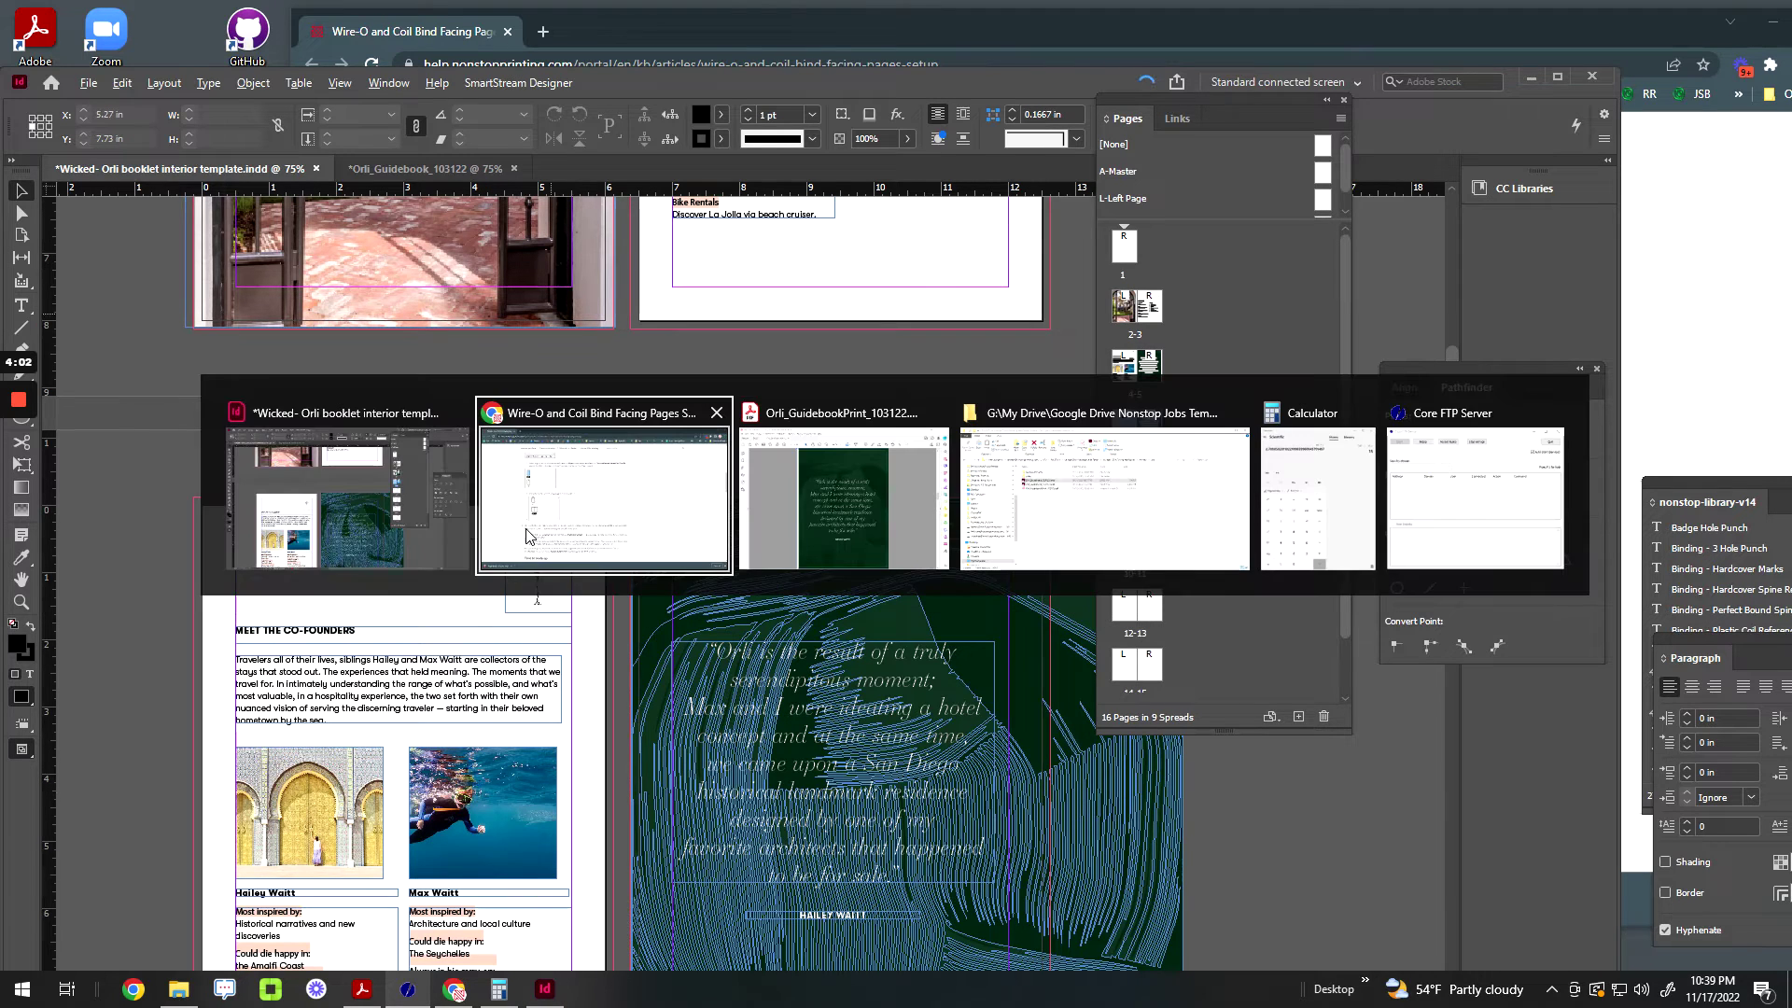
key("Tab")
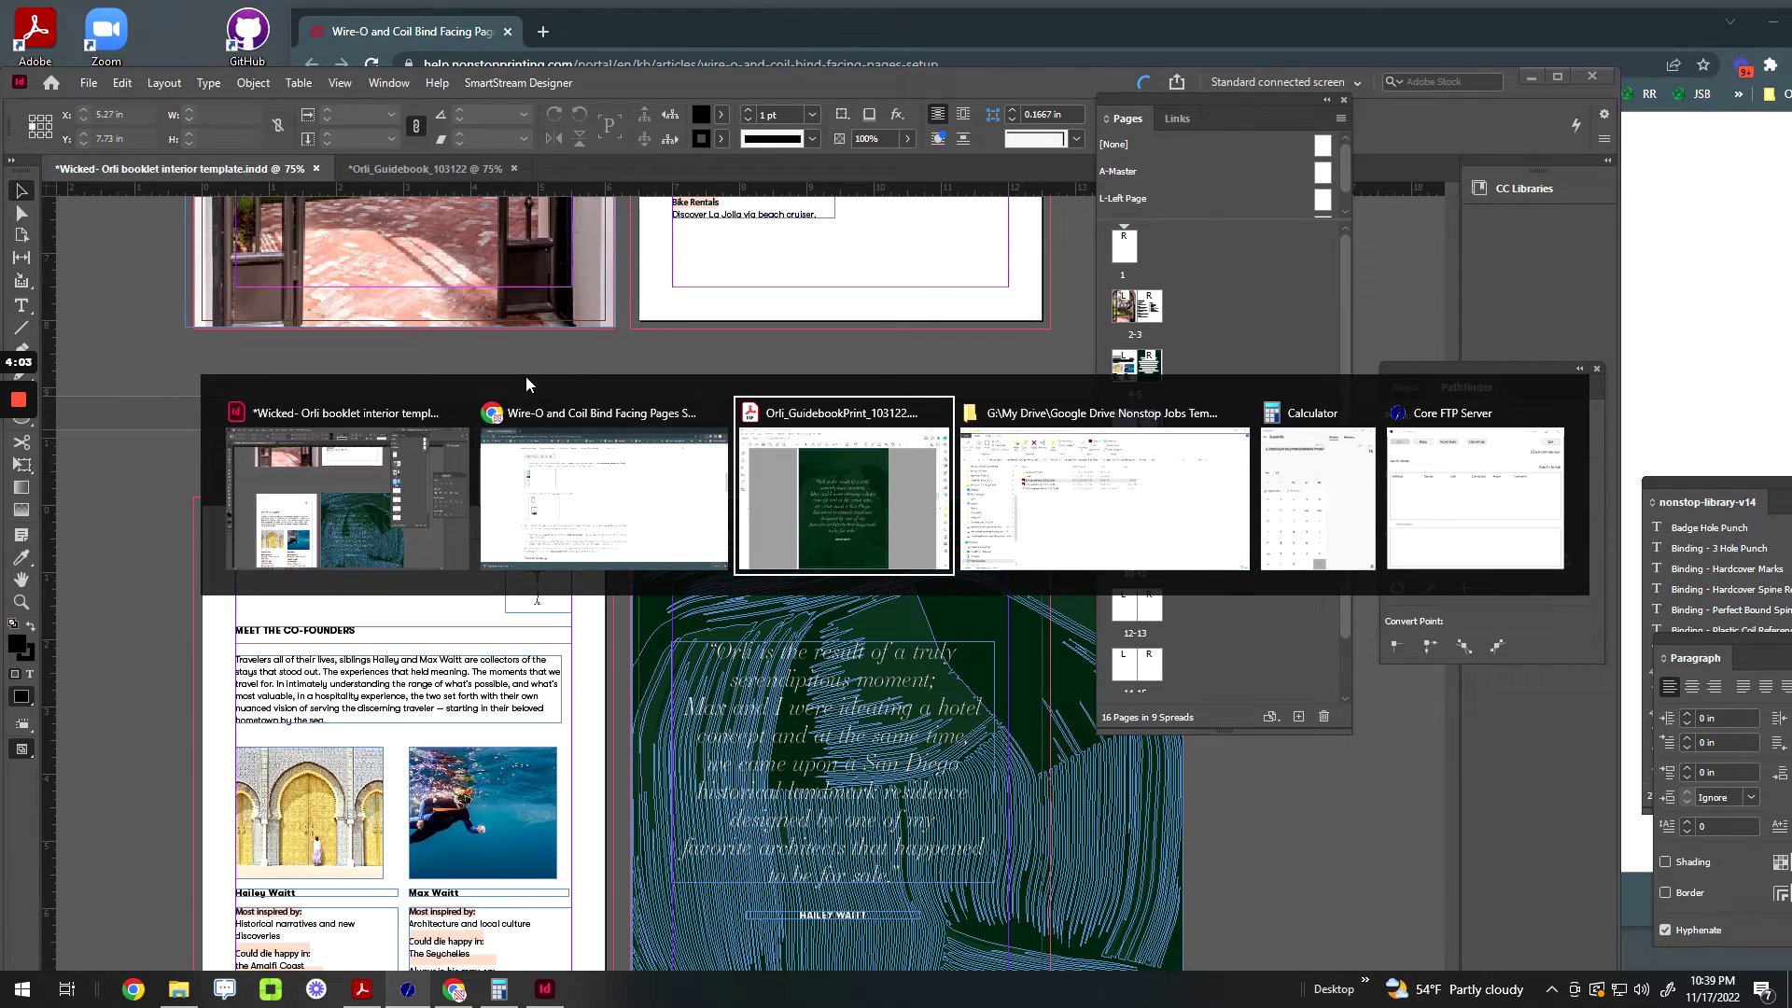
left_click(827, 506)
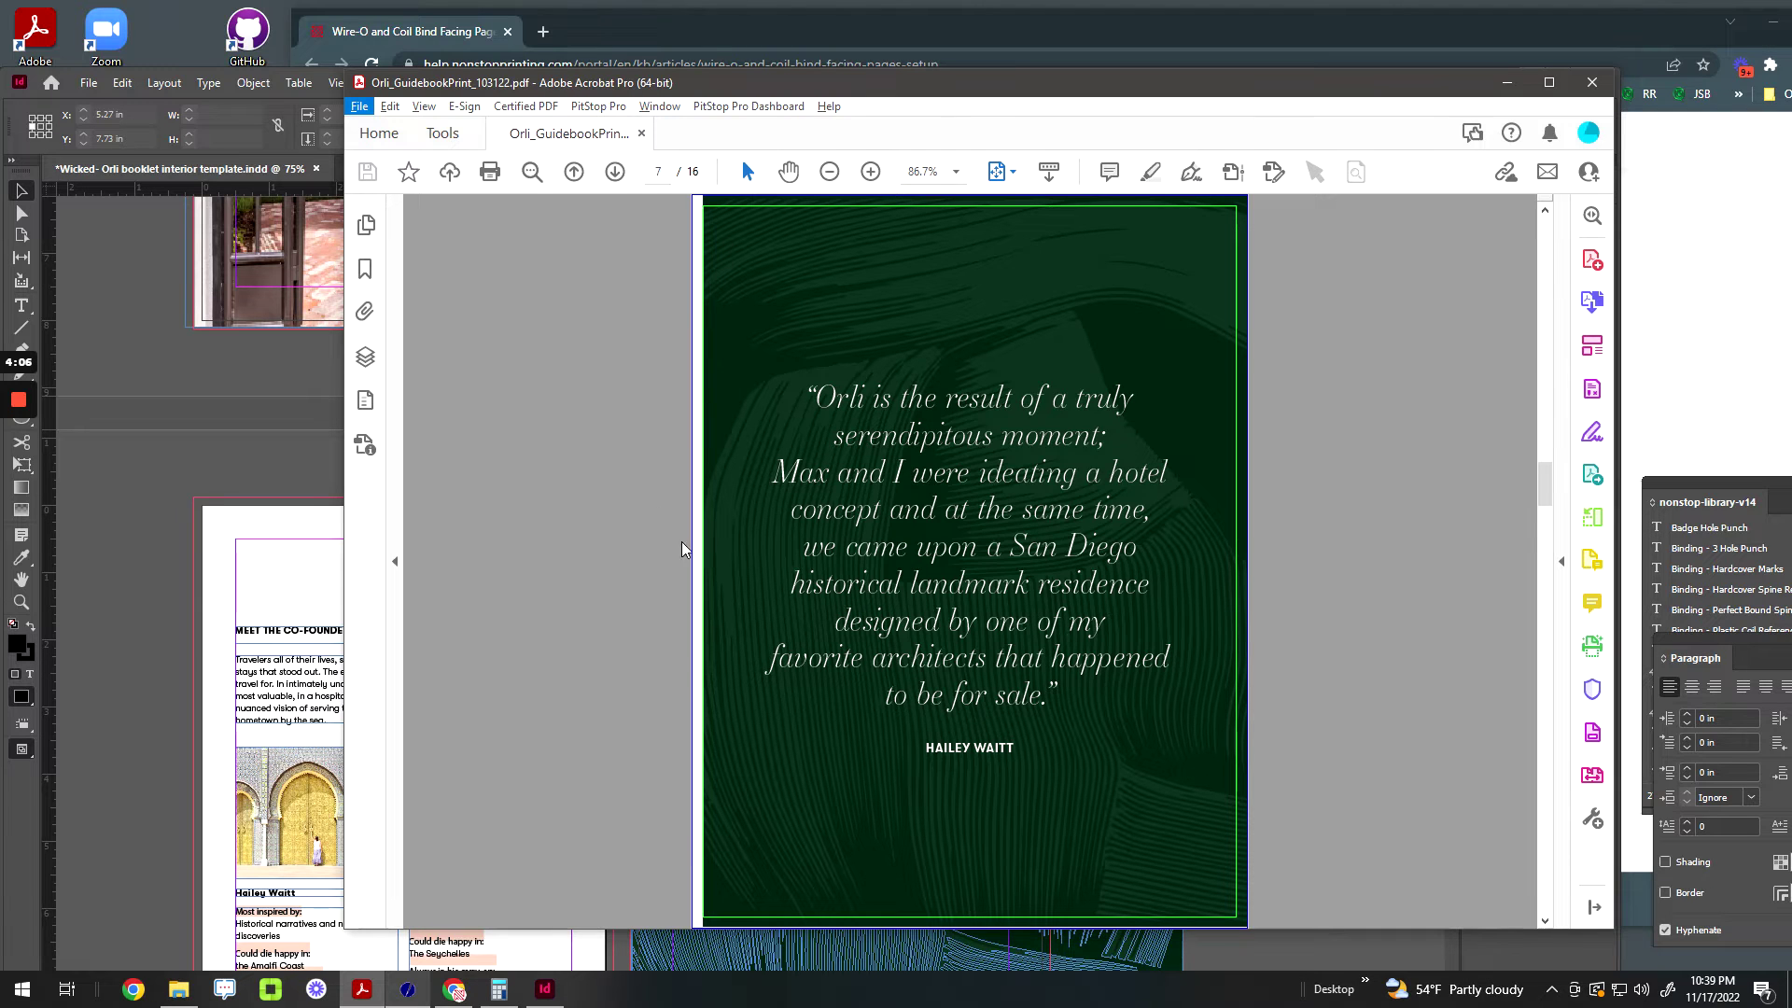
left_click(168, 440)
Step: Open test.pdf from Downloads, scroll its pages and compare with the guidebook PDF's quote page
key("alt+Tab")
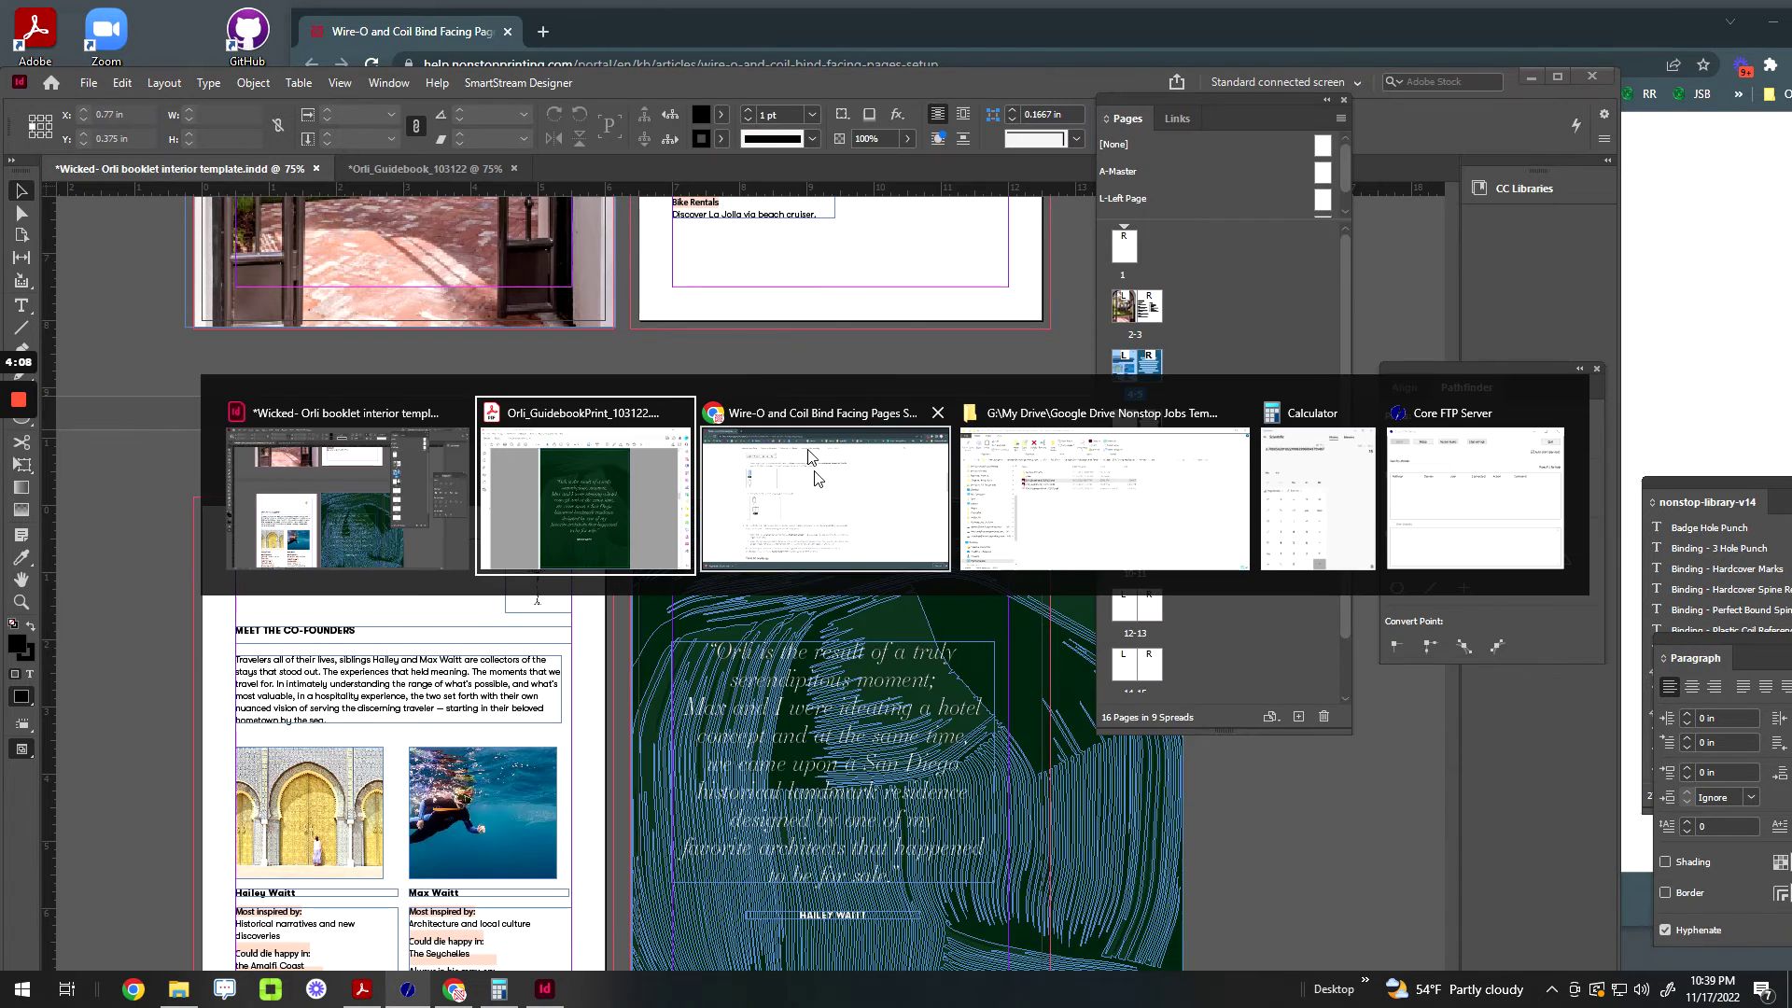
left_click(975, 497)
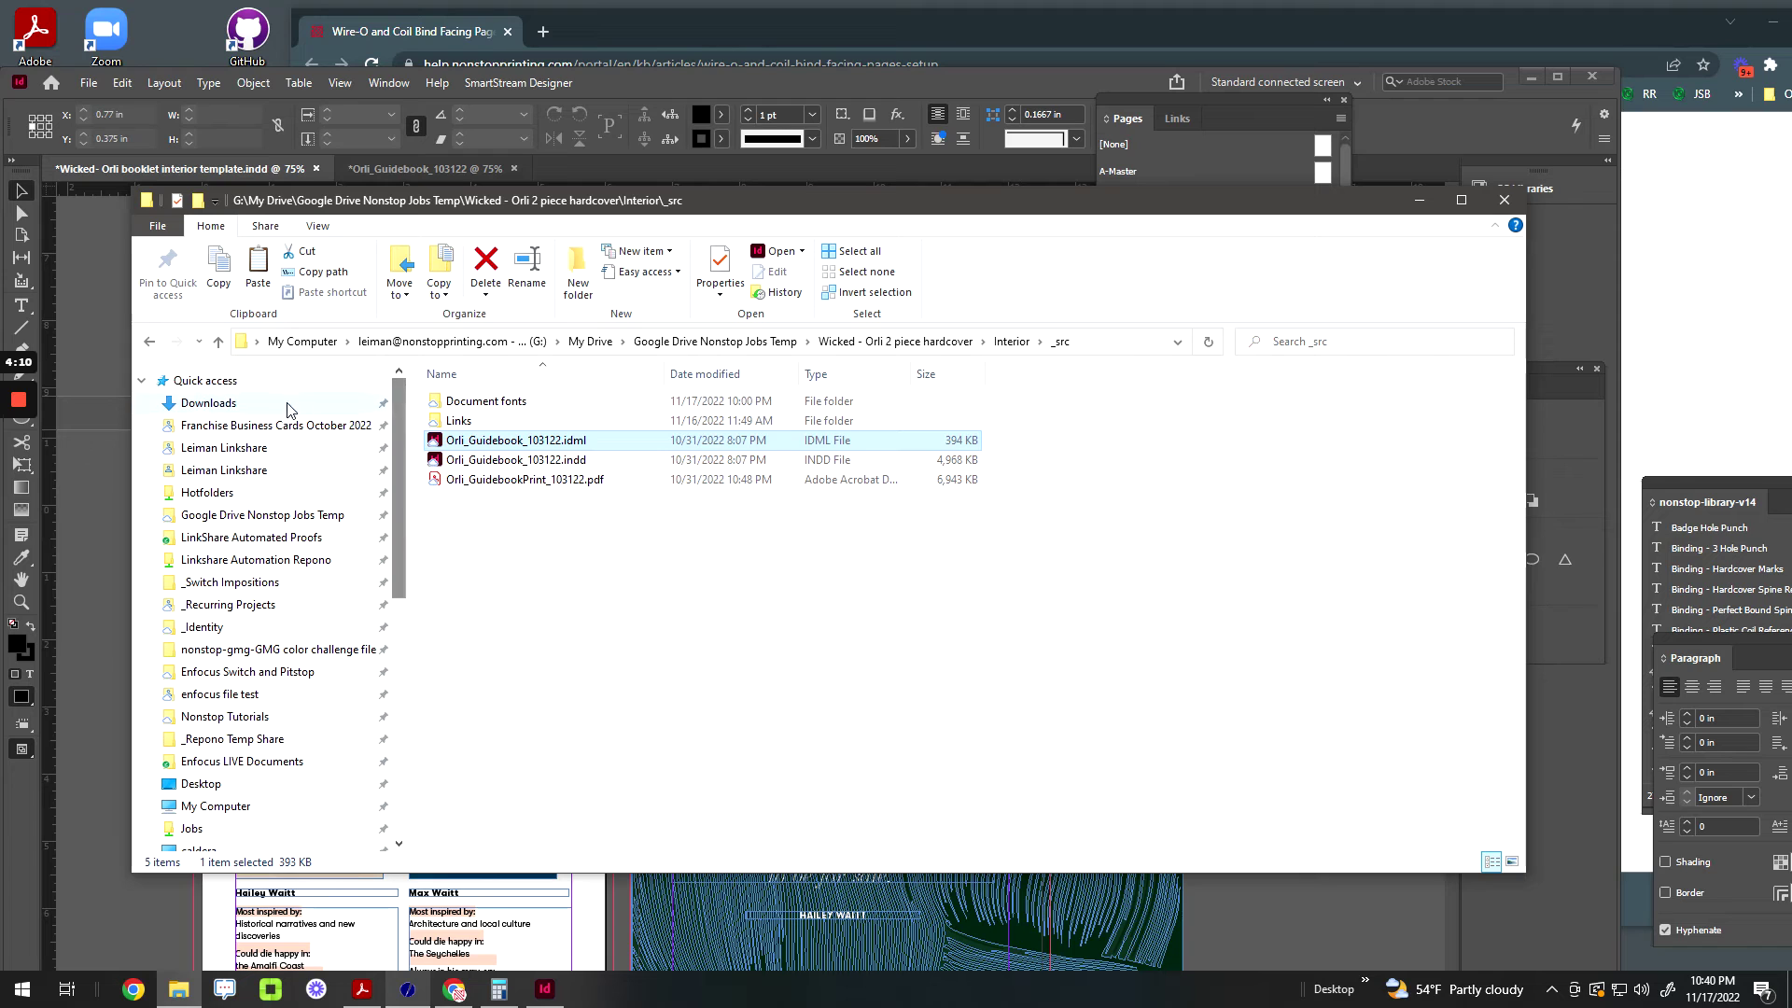
left_click(289, 404)
double_click(560, 401)
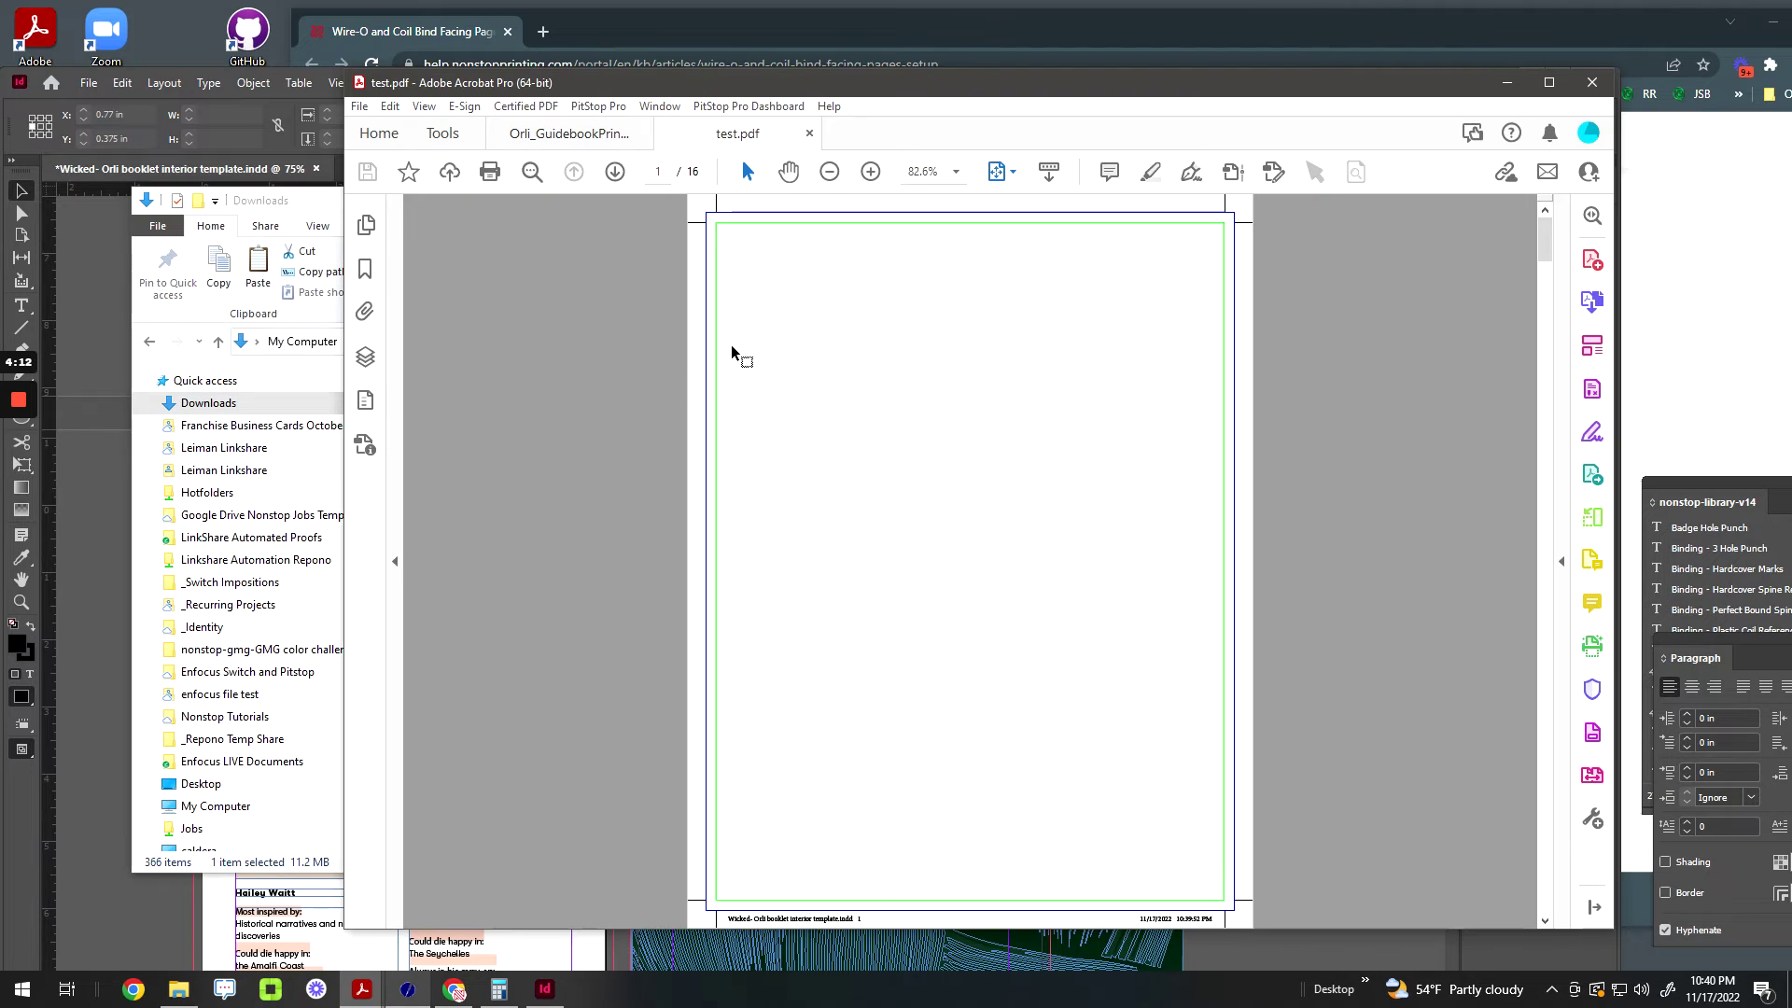
scroll(983, 433, "down", 1)
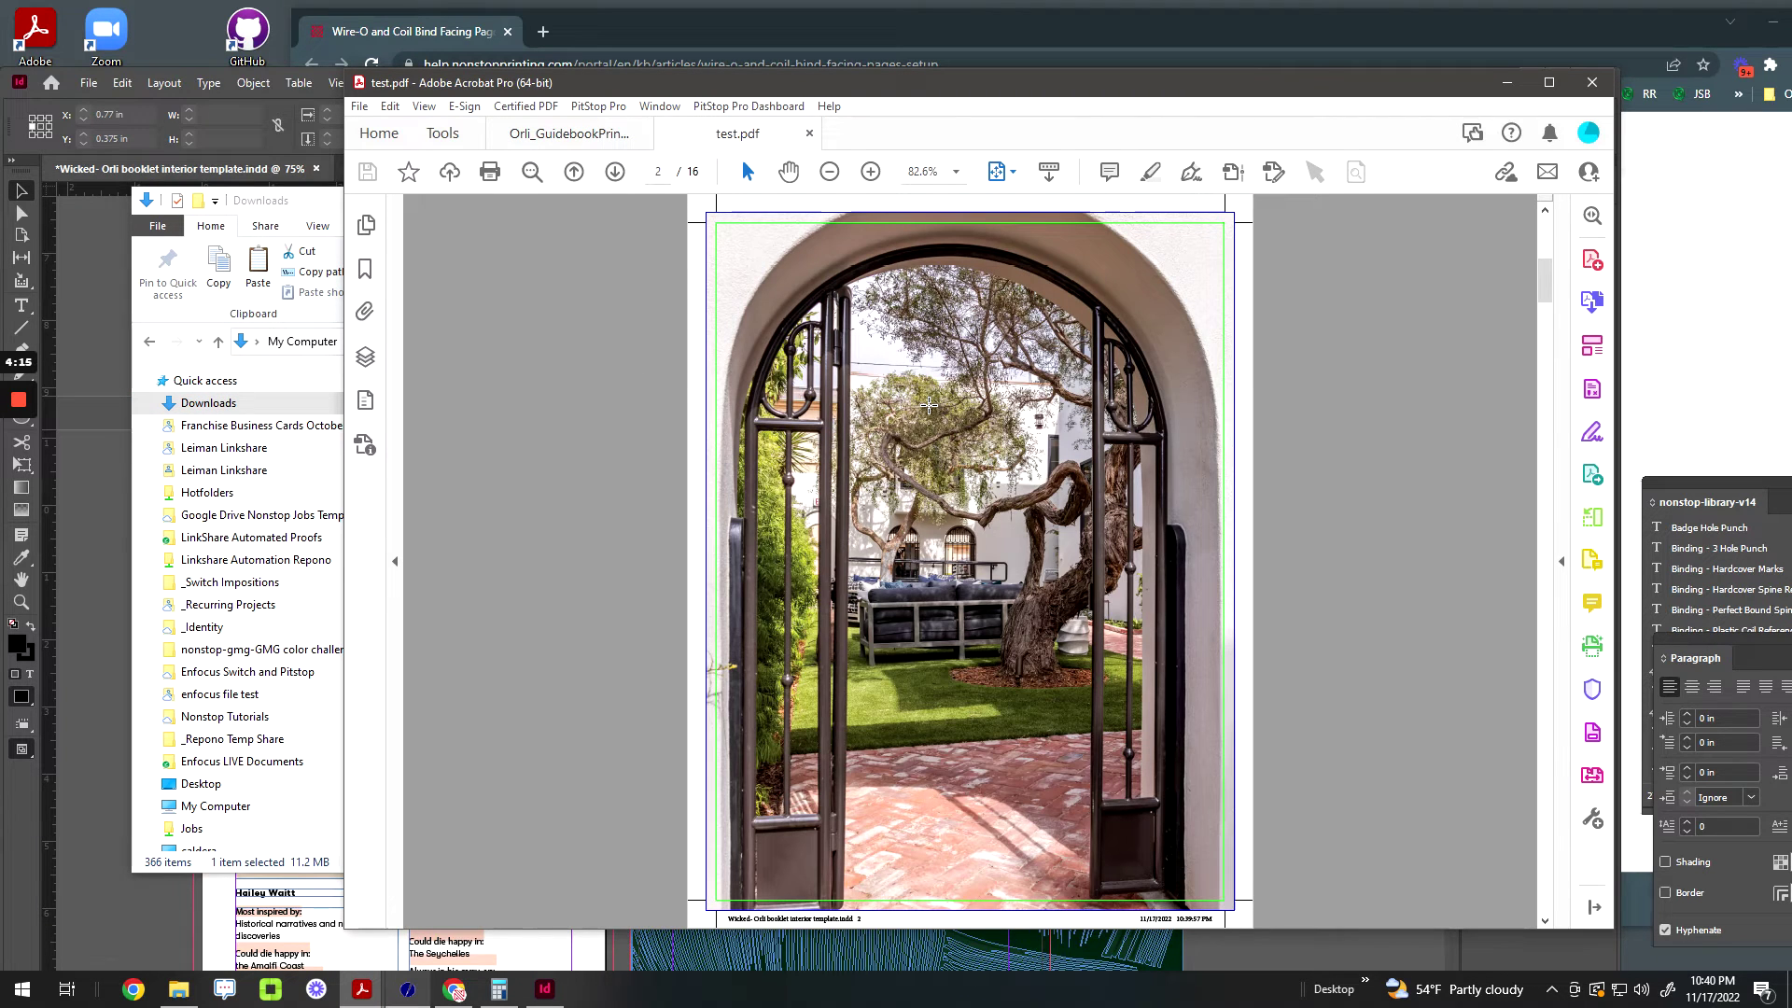
scroll(797, 451, "down", 1)
scroll(797, 451, "down", 4)
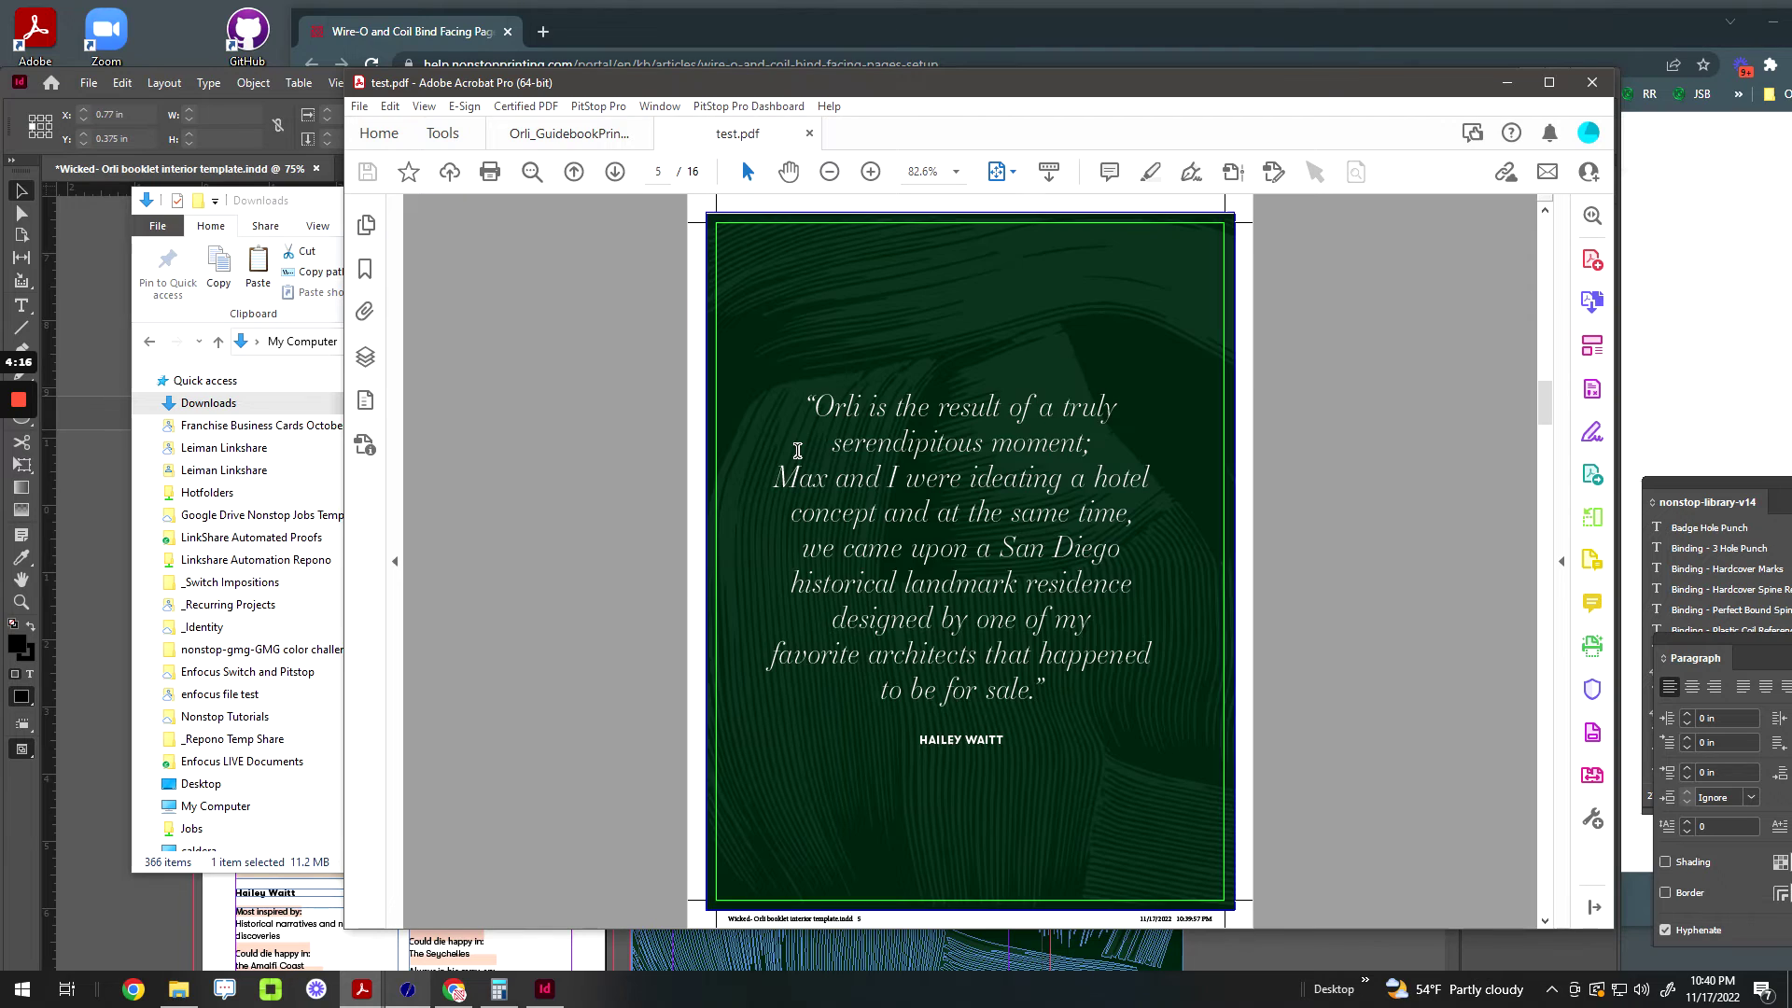
left_click_drag(543, 140, 692, 153)
left_click(719, 135)
left_click(94, 324)
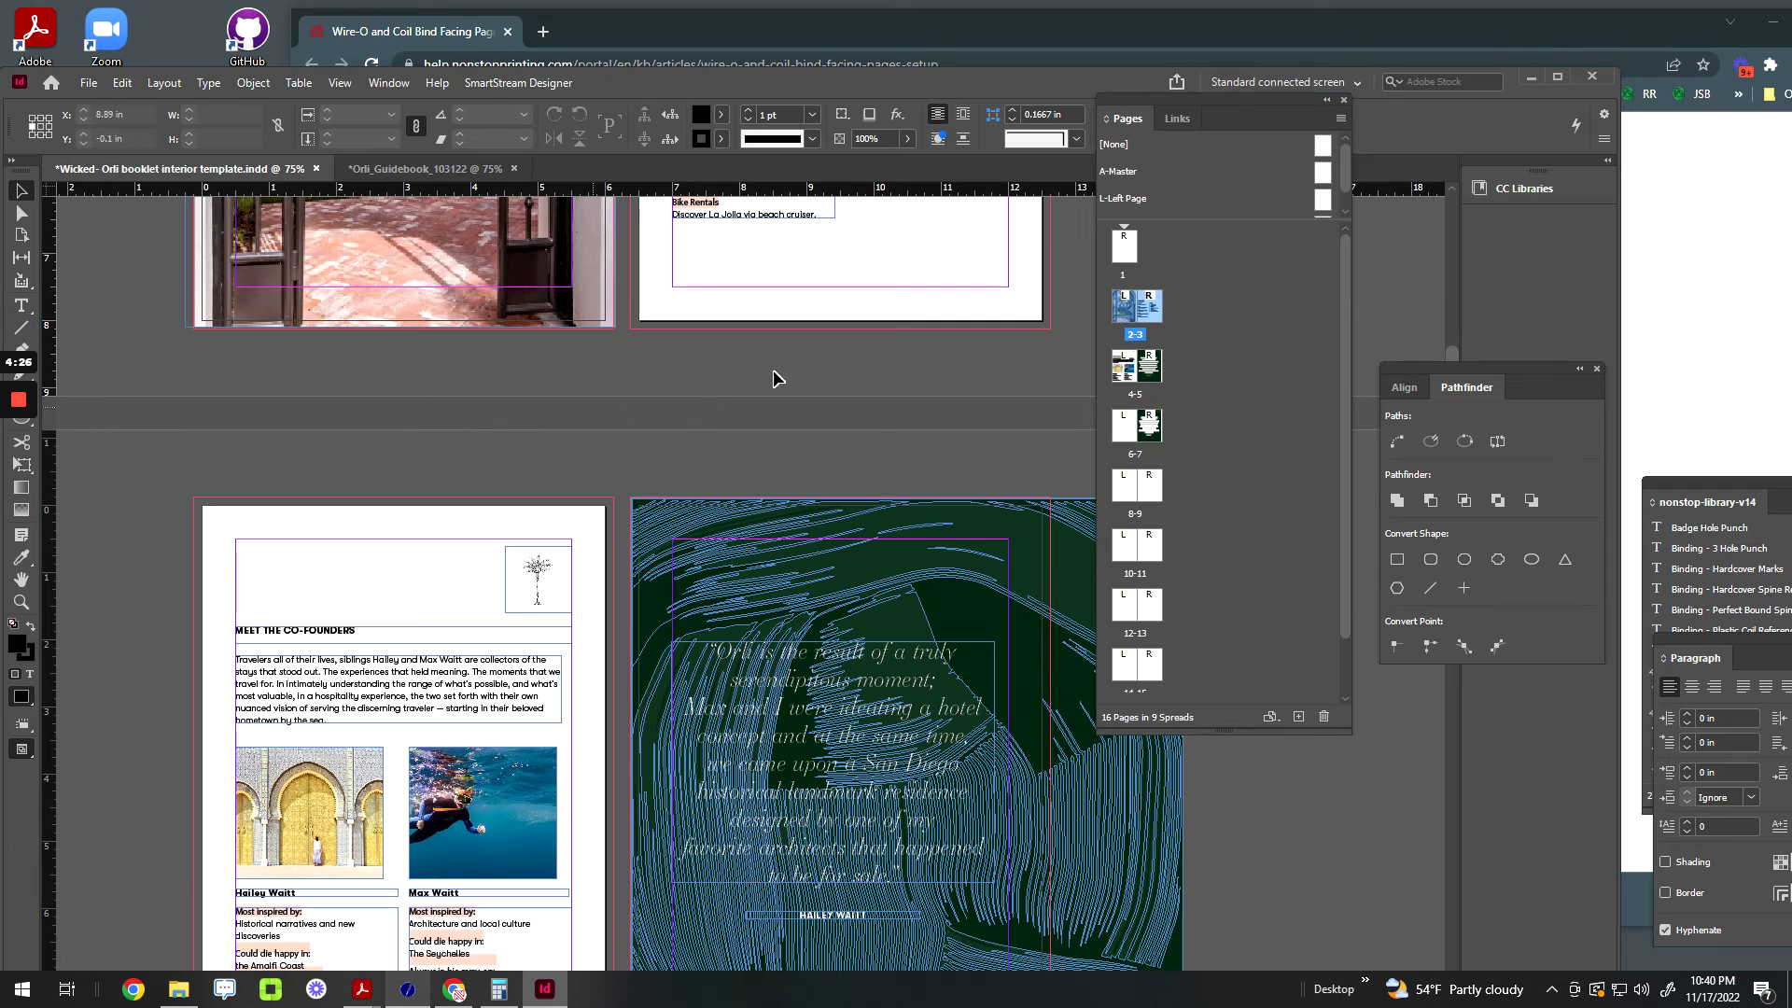
scroll(691, 467, "up", 6)
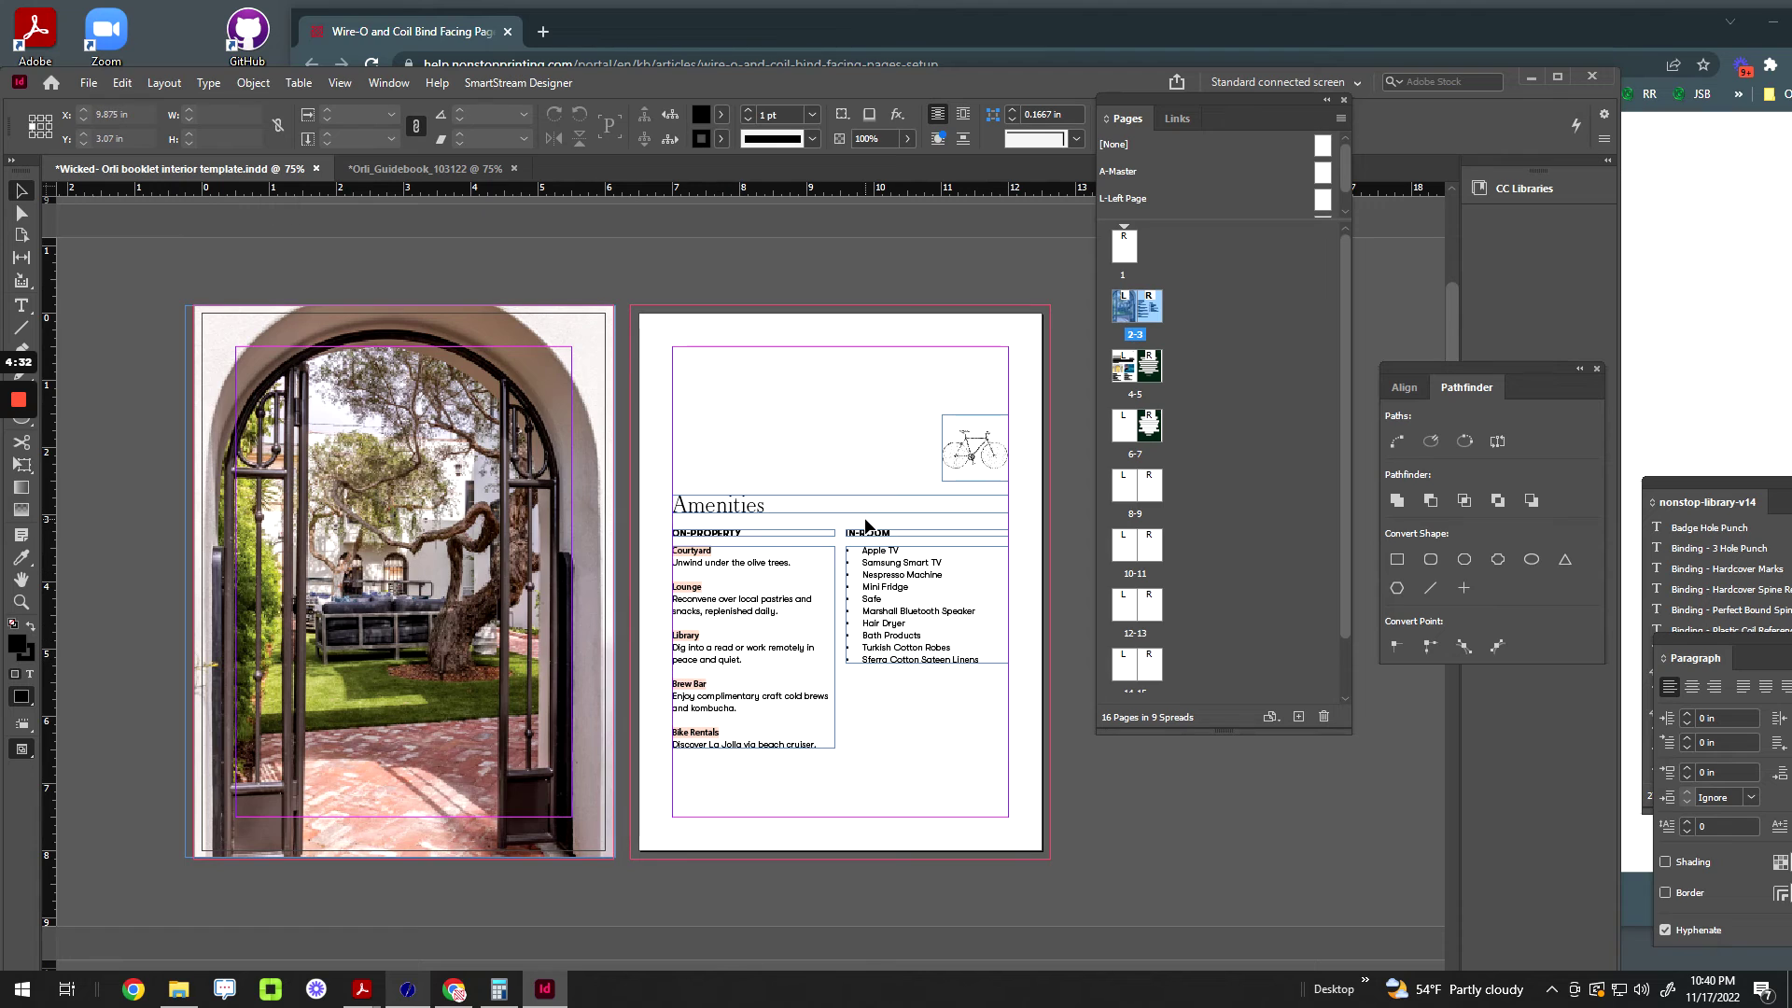
scroll(867, 525, "down", 1)
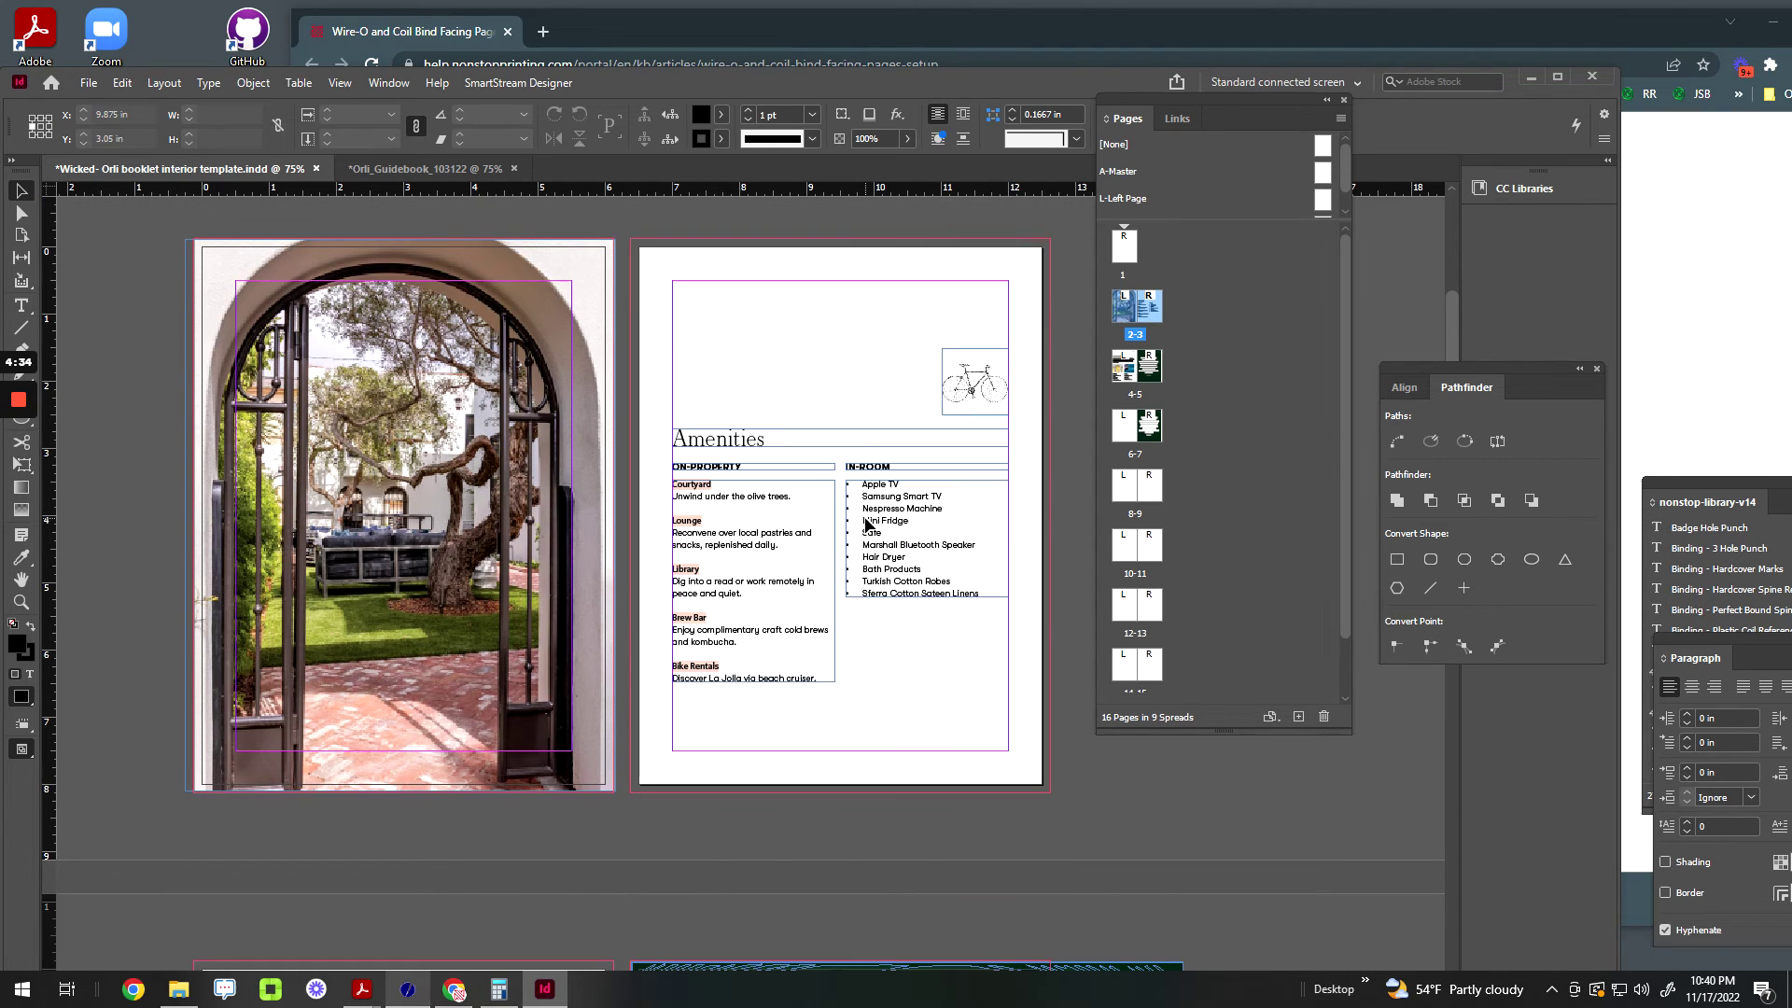